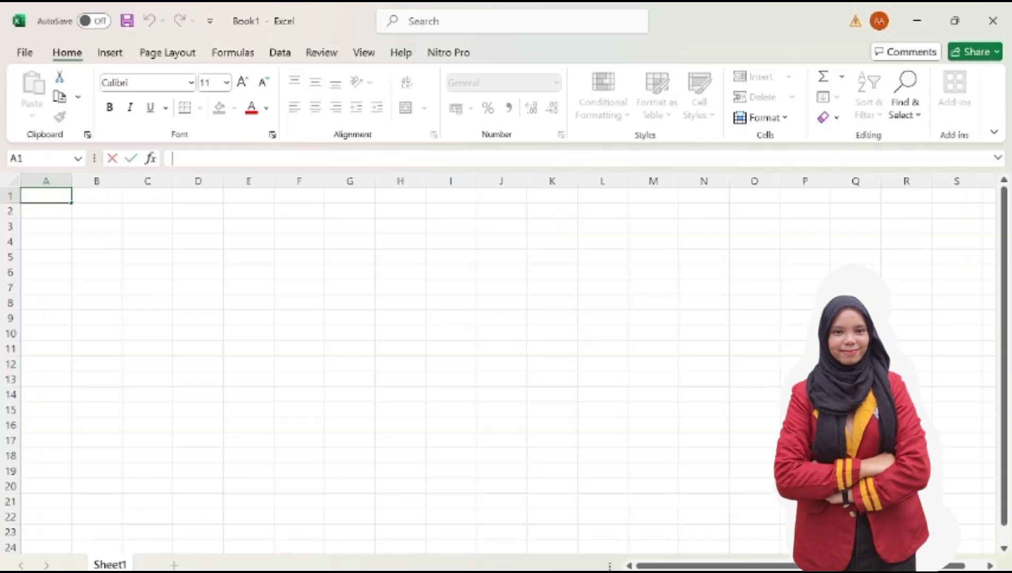
Merge and center cells A2:H2 and enter the title "BUMI CITRA PERMAI TBK"
left_click(52, 212)
left_click_drag(52, 212, 407, 211)
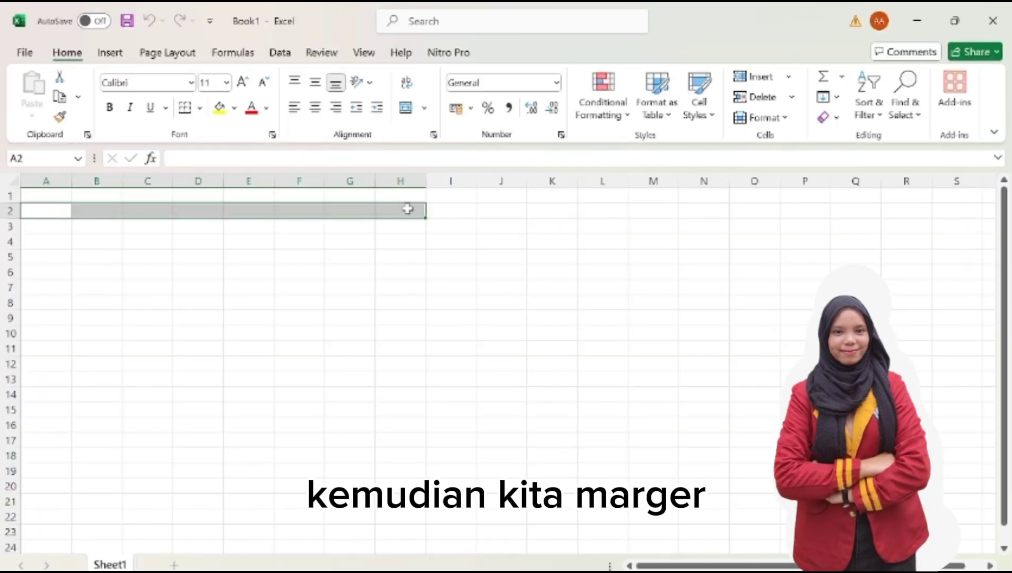
left_click(425, 107)
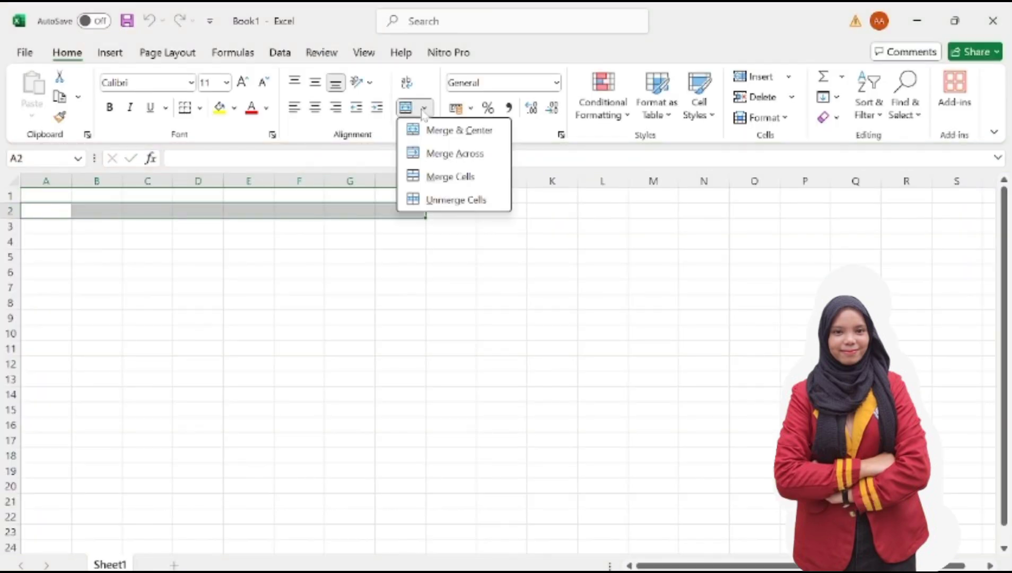
left_click(471, 130)
type("BUMI CITRA PERMAI TBK")
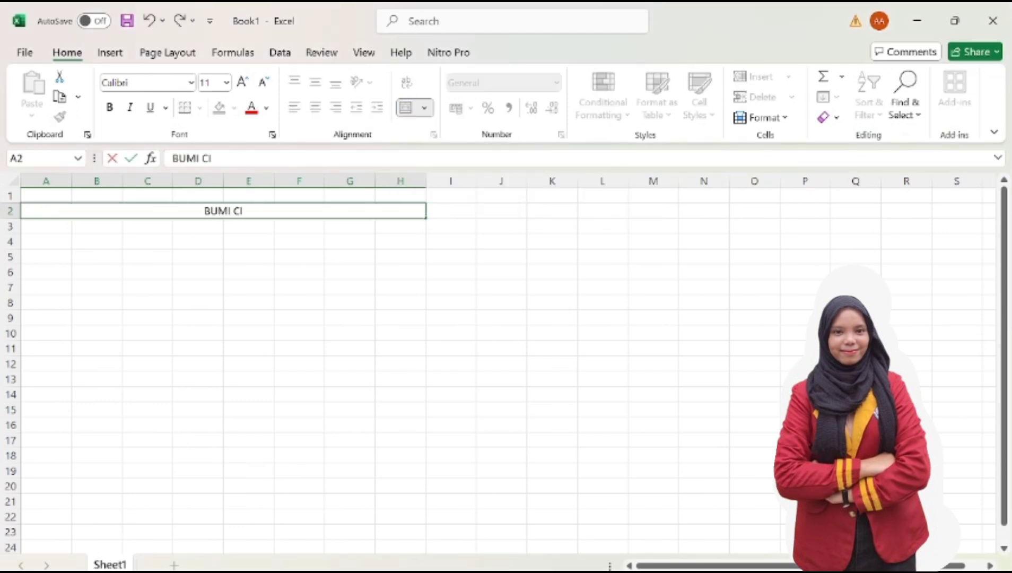
Merge and center cells A3:H3 and enter the subtitle "BUKU AGENDA SURAT MASUK"
left_click_drag(47, 226, 402, 228)
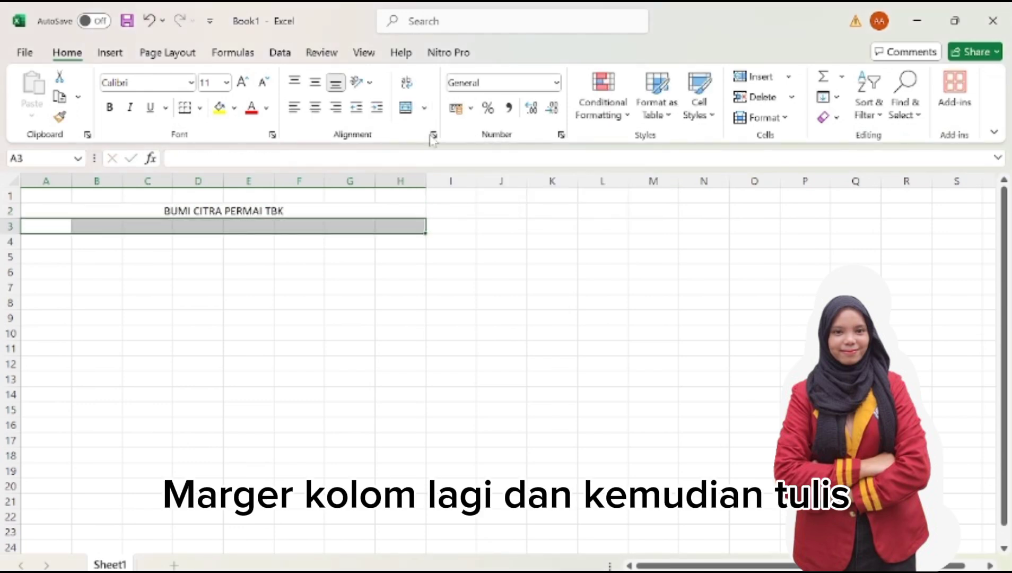
left_click(405, 107)
type("BUKU AGENDA SURAT MASUK")
Merge and center cells A4:H4 and enter the period line "Bulan September Tahun 2022"
left_click_drag(46, 241, 384, 248)
left_click(406, 108)
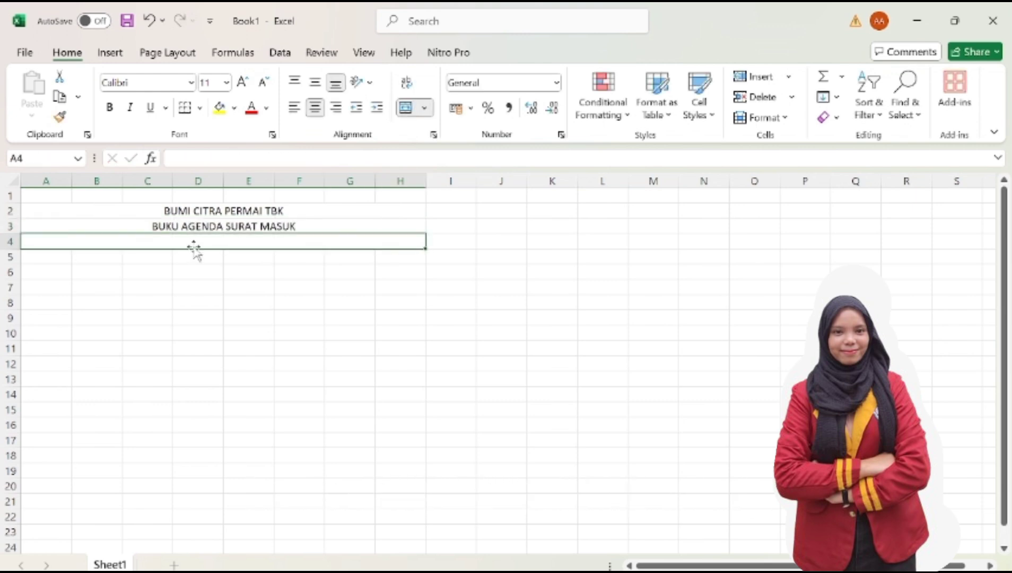
type("BUL")
key("BackSpace")
key("BackSpace")
key("BackSpace")
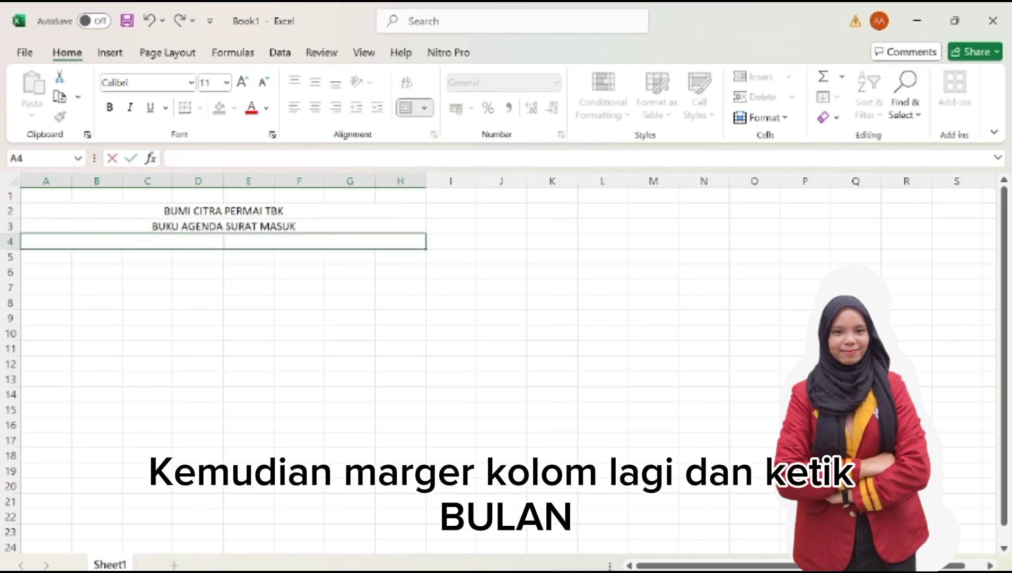
type("Bulan September Tahun 2022")
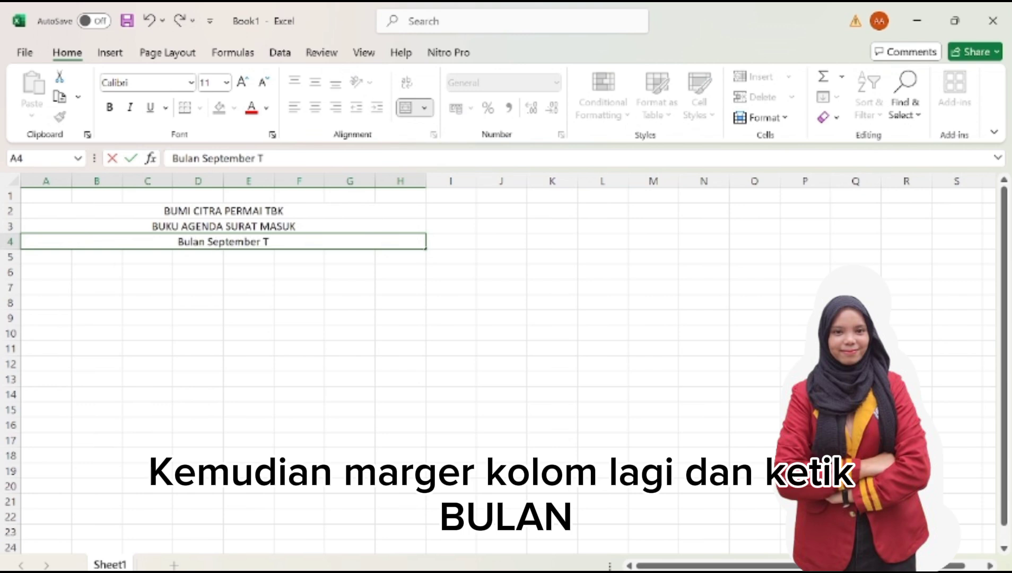
left_click(99, 257)
left_click(323, 210)
left_click(450, 257)
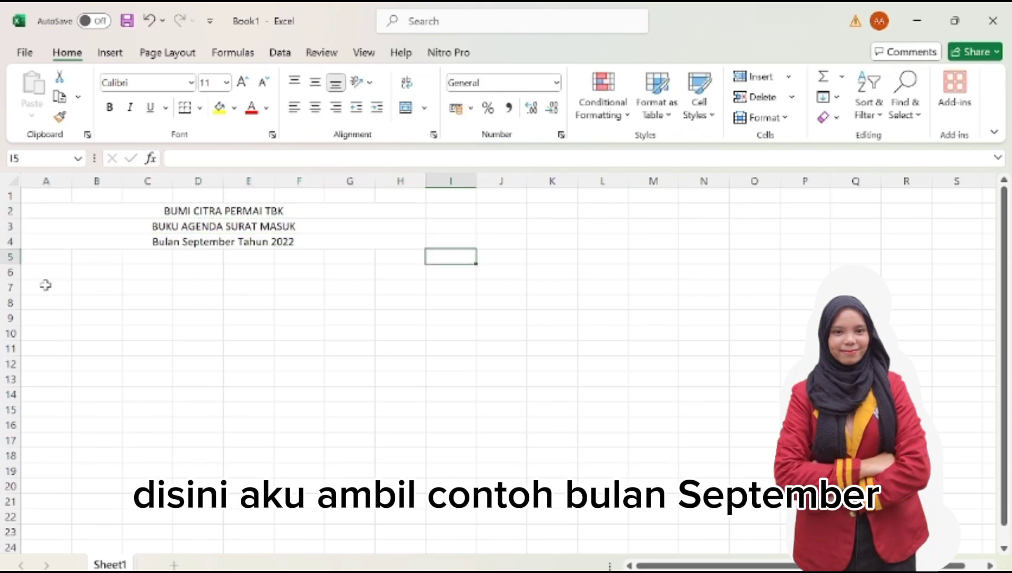
Apply all borders to the range A7:I17 to form the table grid
left_click_drag(45, 286, 409, 295)
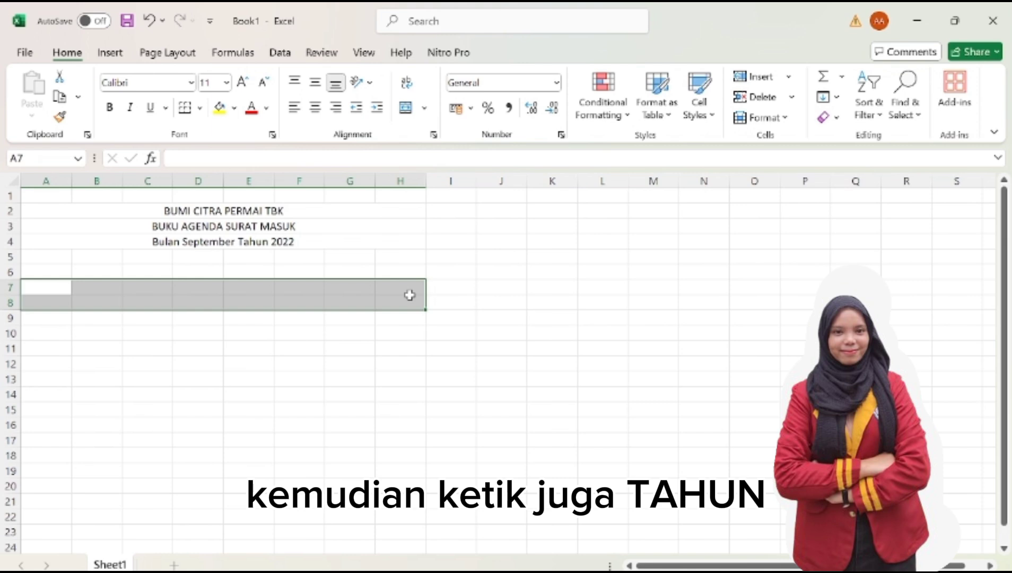
left_click_drag(36, 287, 466, 444)
left_click(201, 109)
left_click(228, 271)
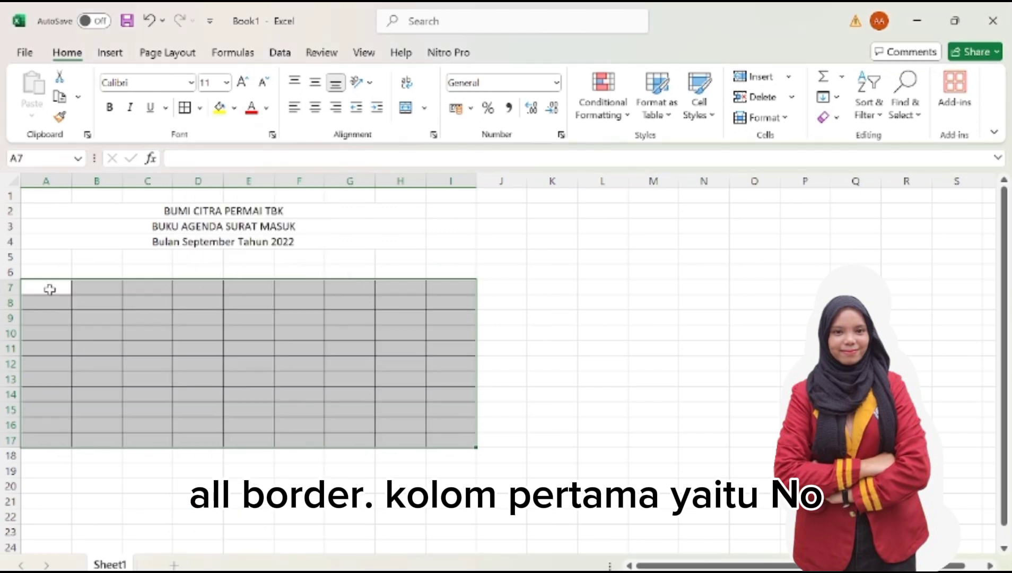
Narrow column A and enter the heading "No" in cell A7
left_click(50, 287)
left_click_drag(71, 181, 53, 180)
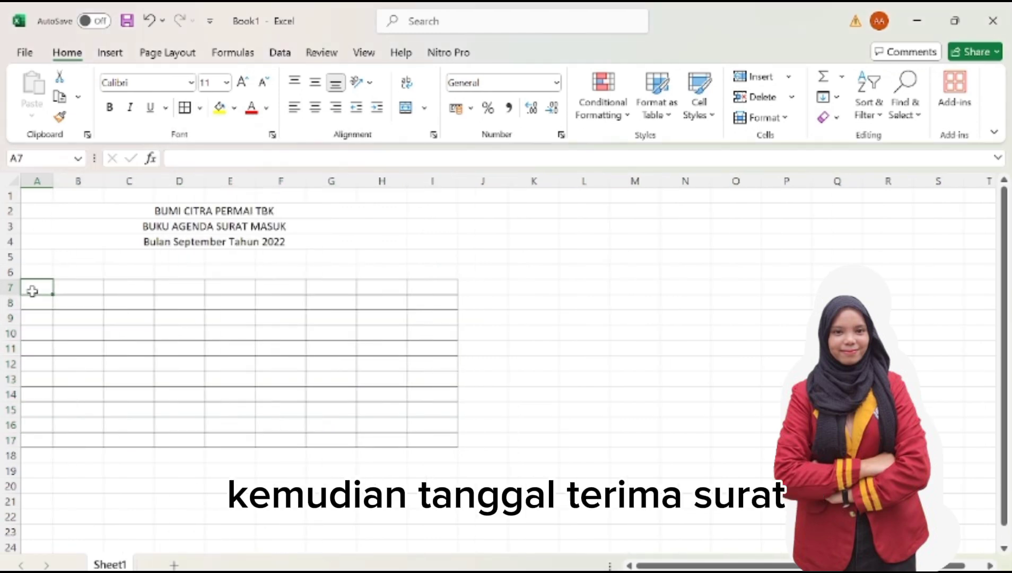
double_click(33, 291)
type("No")
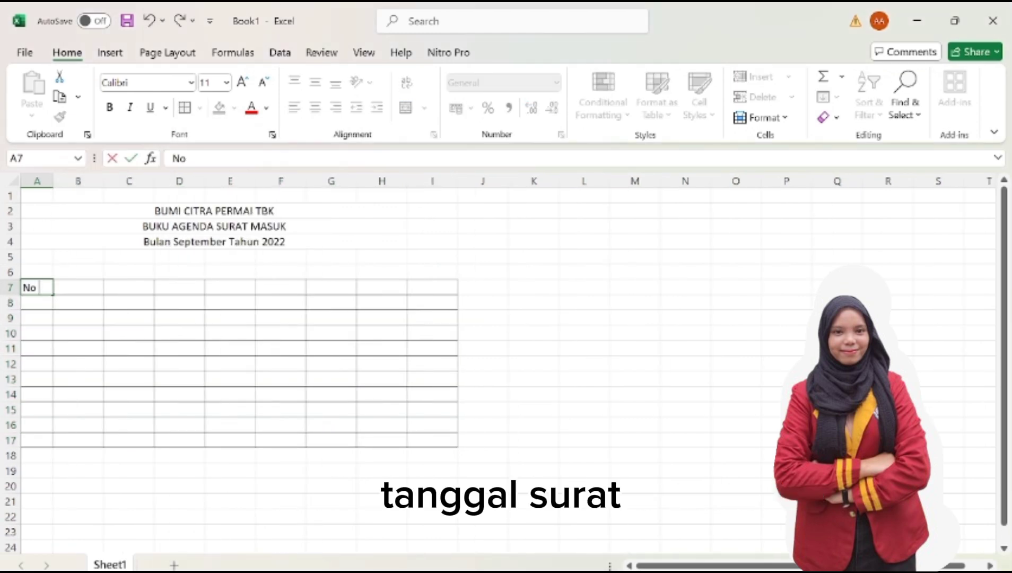
Enter the headings "Tanggal Terima", "Tanggal Surat" and "No. Surat" in cells B7 to D7
left_click(69, 287)
type("Tanggal Terima")
key("Tab")
type("Tanggal s")
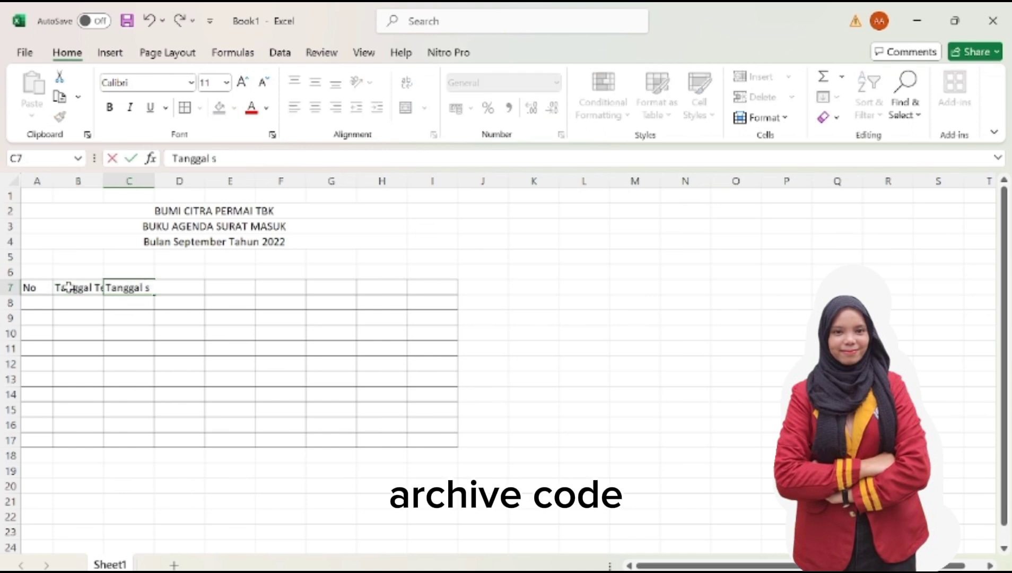
key("BackSpace")
type("Surat")
key("Tab")
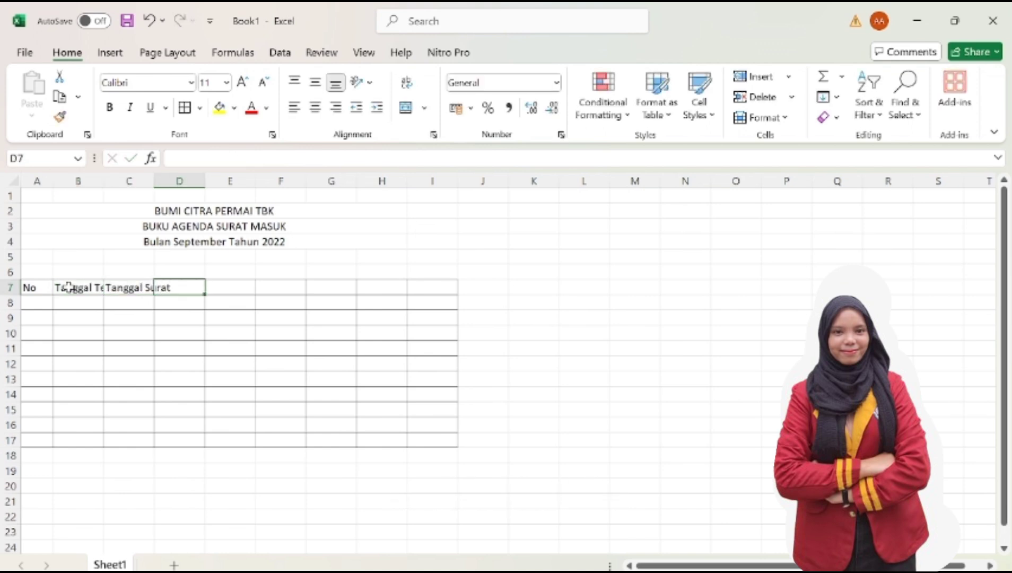
type("No. Surat")
key("Tab")
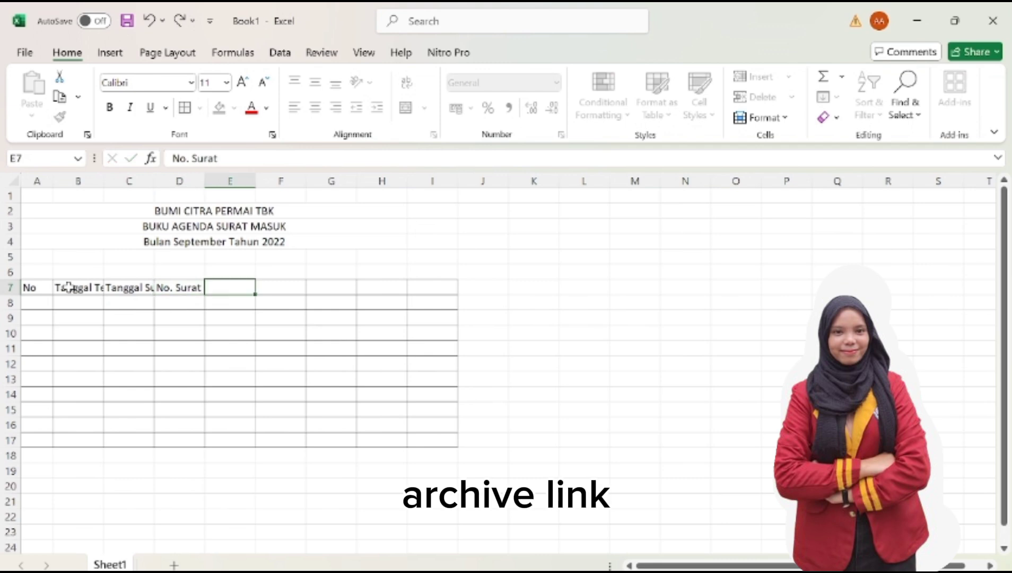
Enter the headings "Pengirim", "Perihal" and "Diteruskan Kepada" in cells E7 to G7
type("Pengirim")
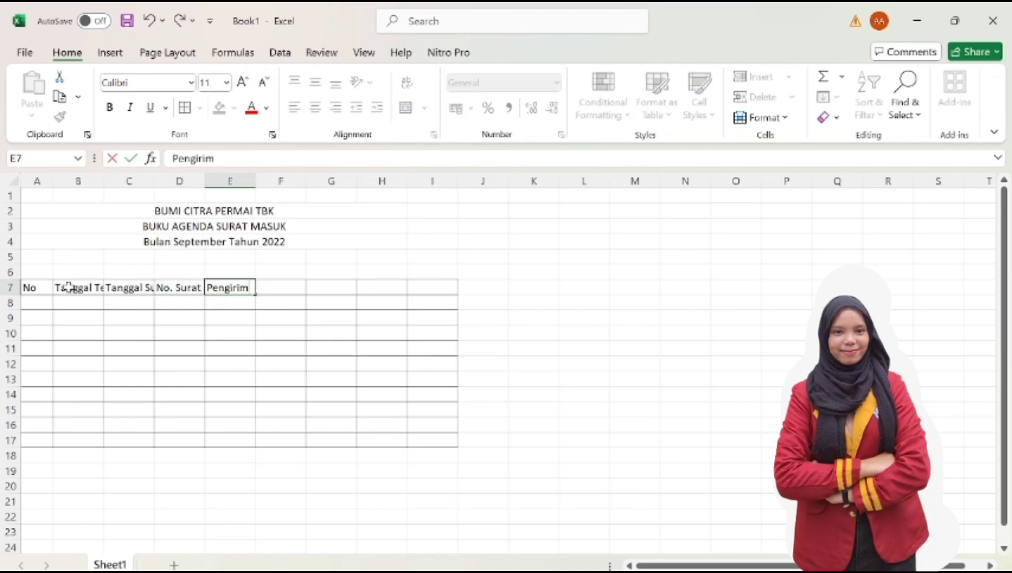
key("Tab")
type("Perihal")
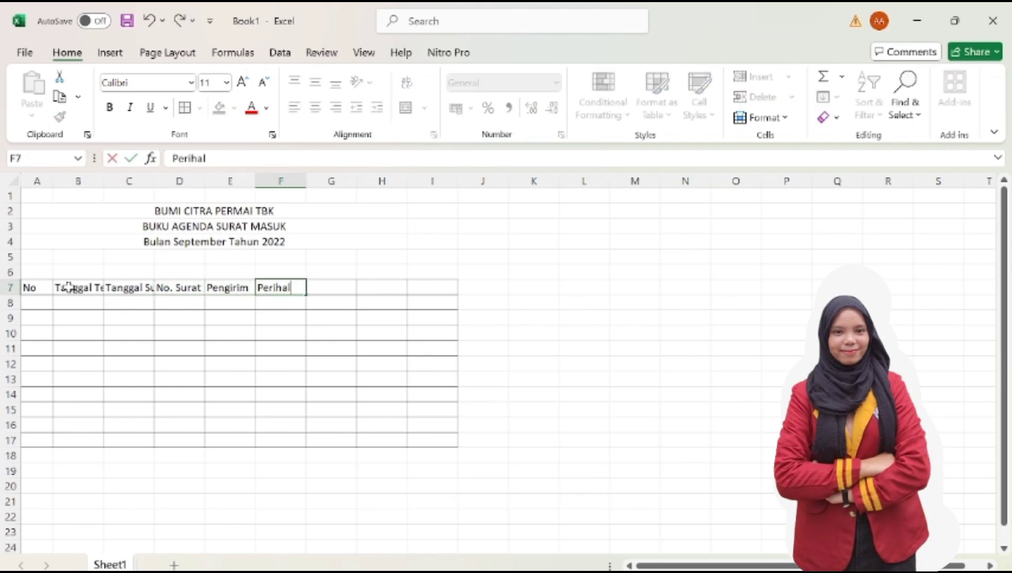
key("Tab")
type("Diteruskan Kepada")
key("Tab")
Enter the headings "Kode Arsip (Klasifikasi)" in H7 and "Link Arsip (Dokumentasi)" in I7
type("K")
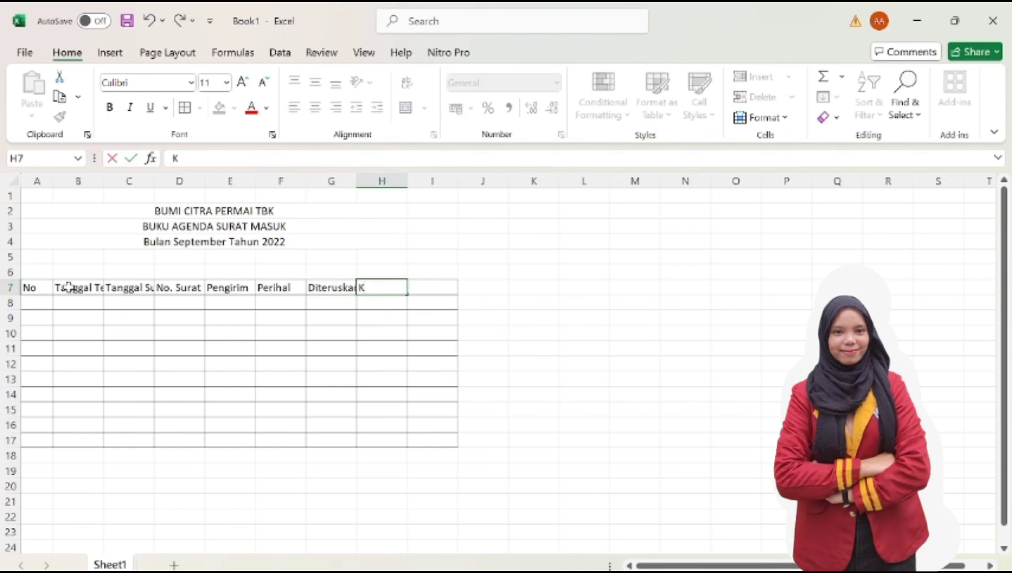
type("ode Arsip (Klasifikasi")
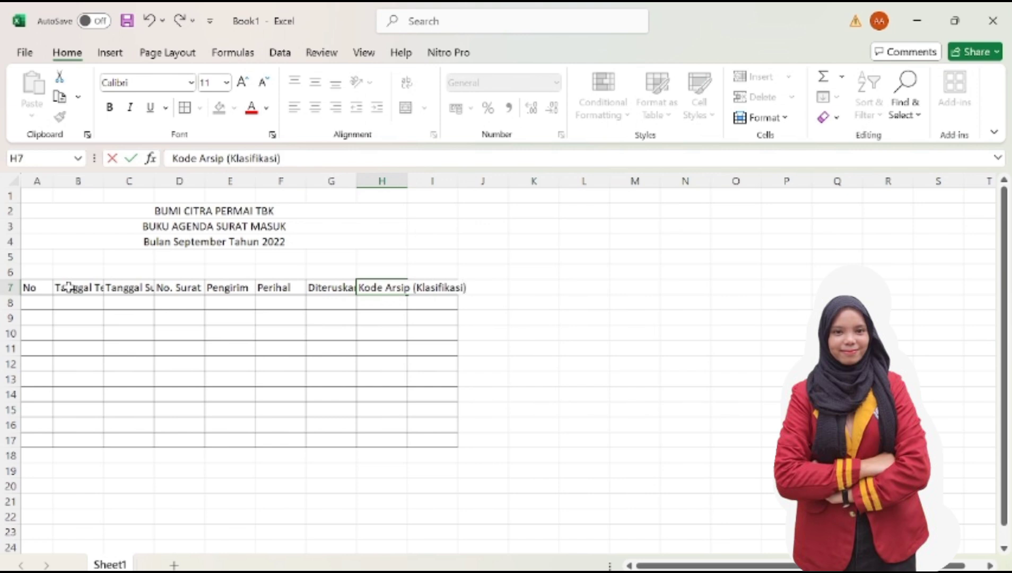
key("Tab")
type("Link Arsip")
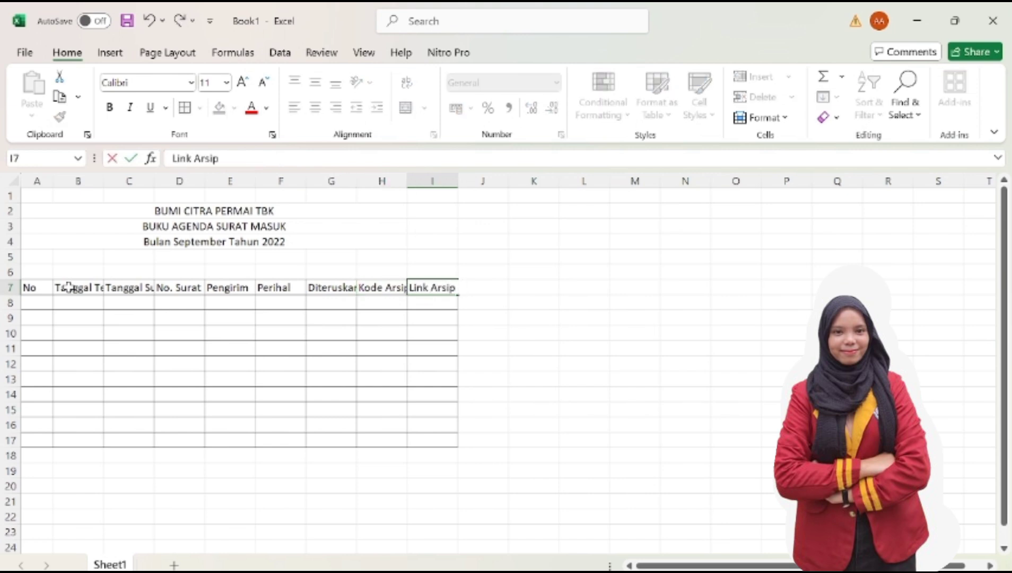
type(" (Dokumentasi)")
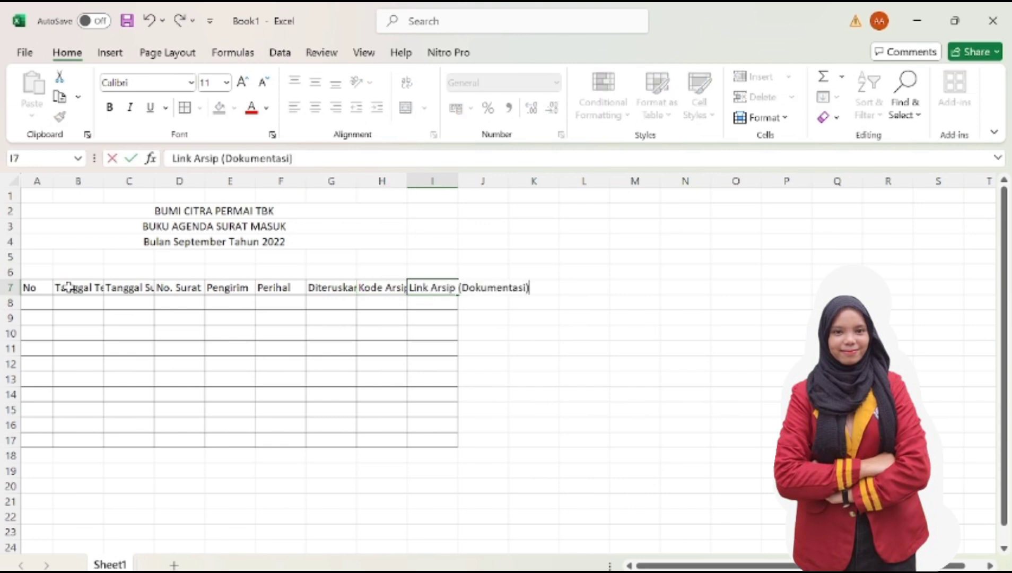
Turn on text wrapping for the "Tanggal Terima" heading in cell B7
left_click(69, 287)
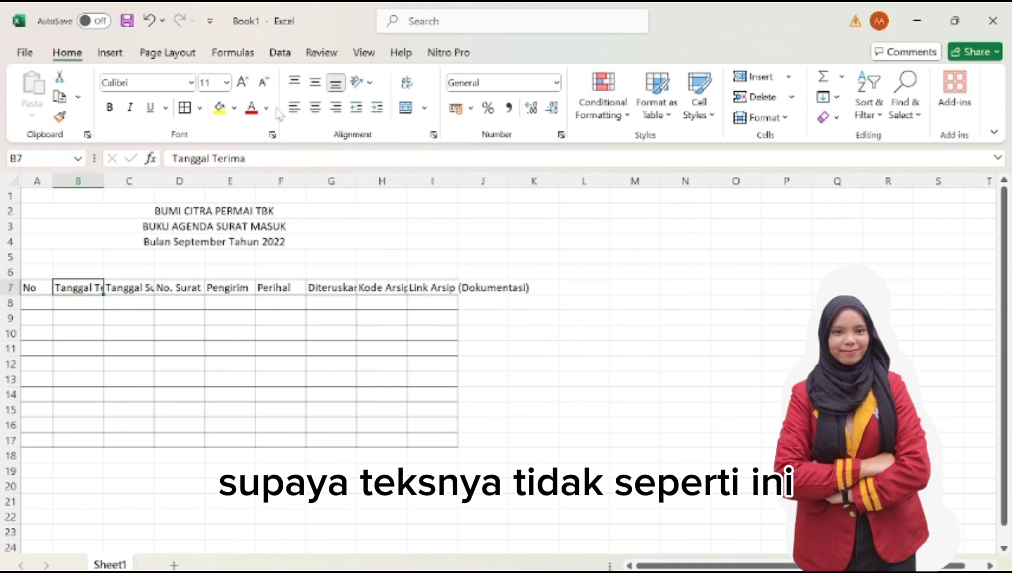
left_click(273, 135)
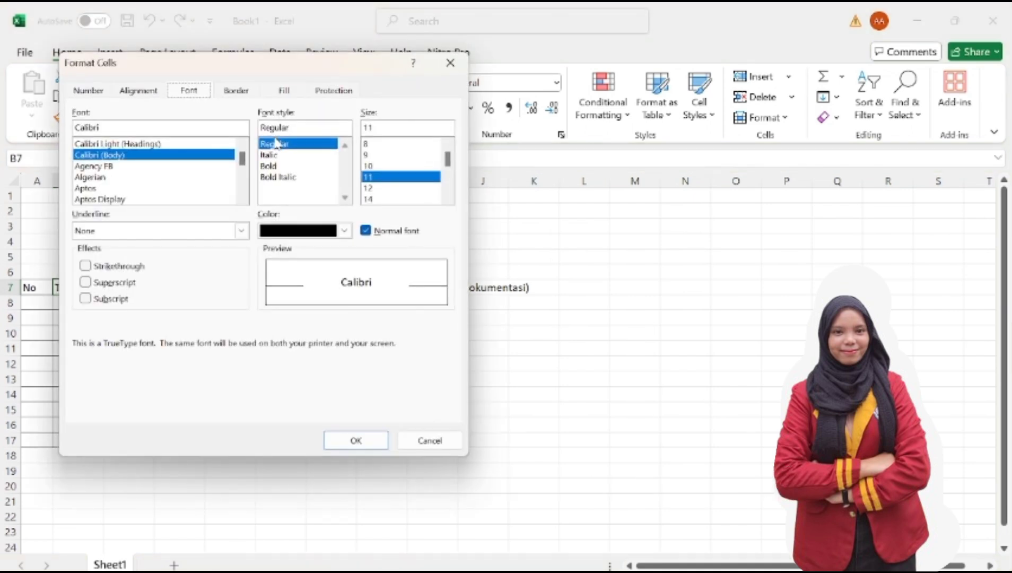
left_click(138, 92)
left_click(85, 236)
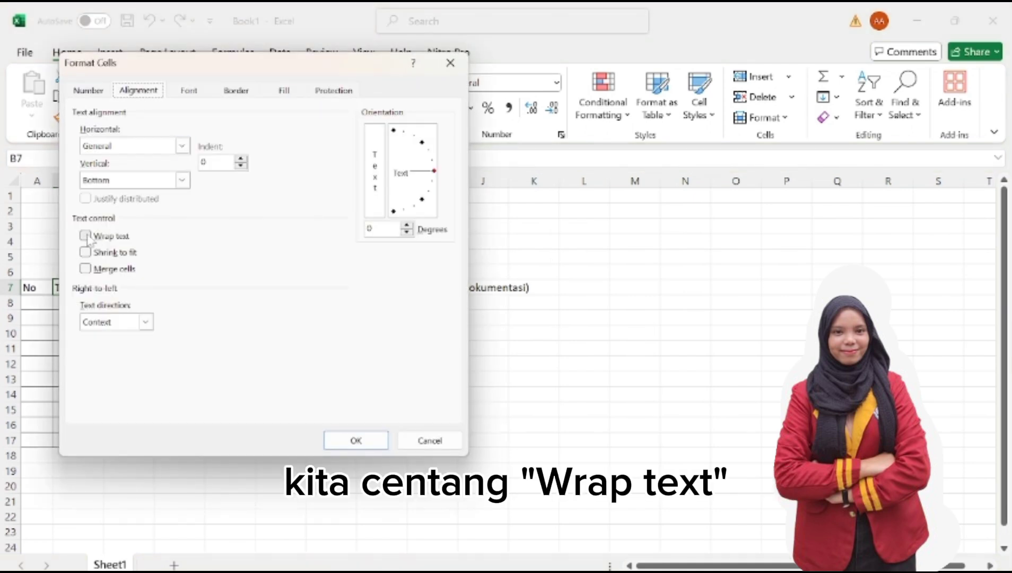
left_click(359, 442)
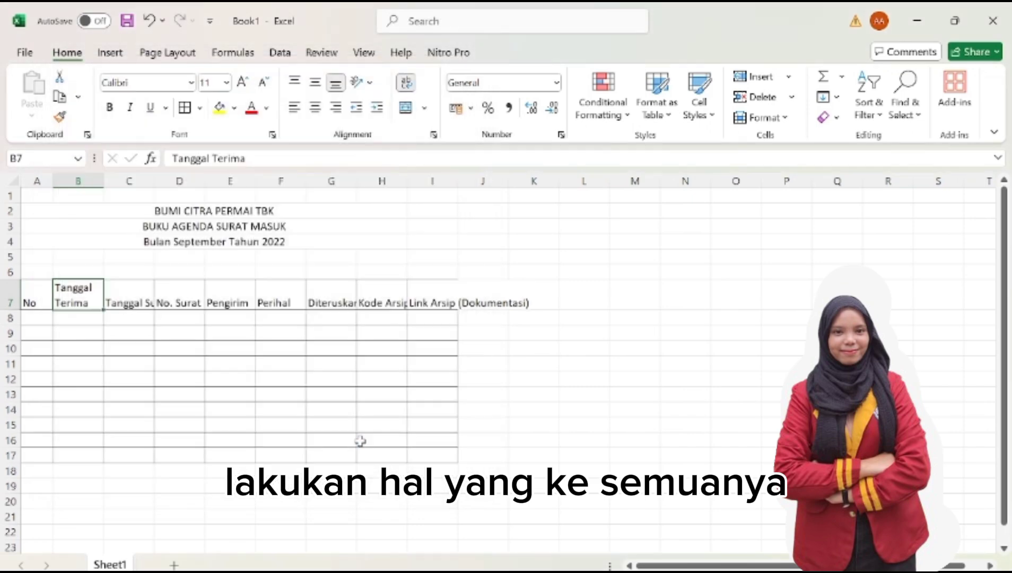
Turn on text wrapping for the "Tanggal Surat" and "No. Surat" headings in C7 and D7
left_click(130, 301)
left_click(434, 136)
left_click(85, 236)
left_click(367, 445)
left_click(179, 302)
left_click(434, 136)
left_click(86, 236)
left_click(358, 442)
Turn on text wrapping for the "Pengirim" and "Perihal" headings in E7 and F7
left_click(233, 302)
left_click(434, 136)
left_click(85, 236)
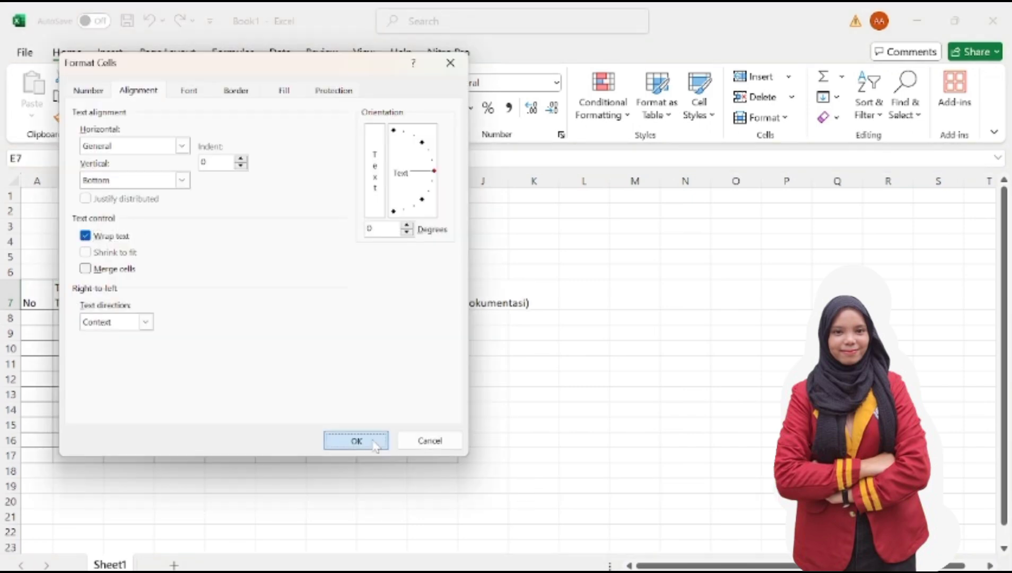
left_click(358, 442)
left_click(280, 297)
left_click(434, 135)
left_click(85, 236)
left_click(359, 442)
Turn on text wrapping for the "Diteruskan Kepada", "Kode Arsip (Klasifikasi)" and "Link Arsip (Dokumentasi)" headings in G7 to I7
left_click(330, 301)
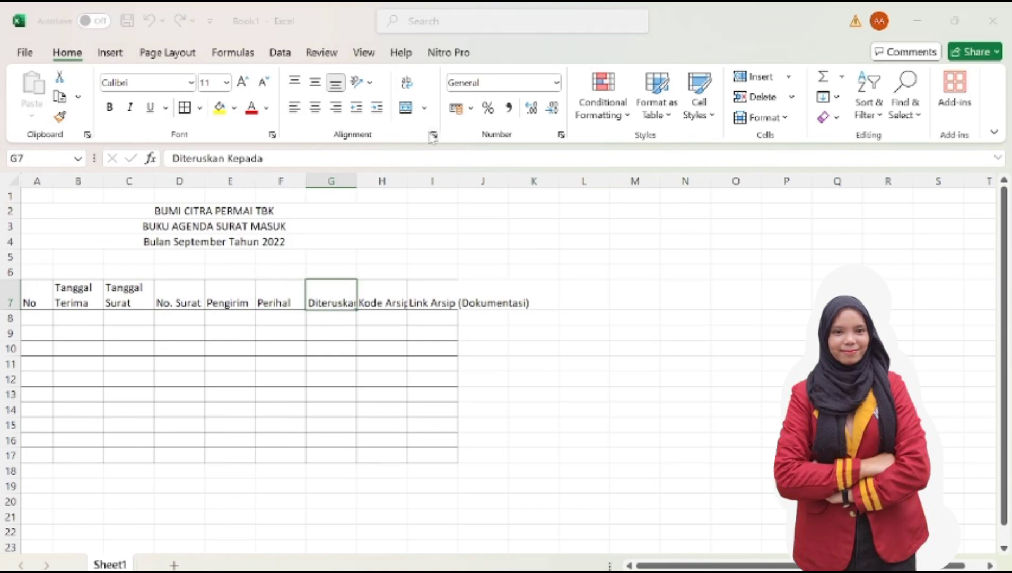
left_click(434, 135)
left_click(85, 235)
left_click(358, 442)
left_click(384, 299)
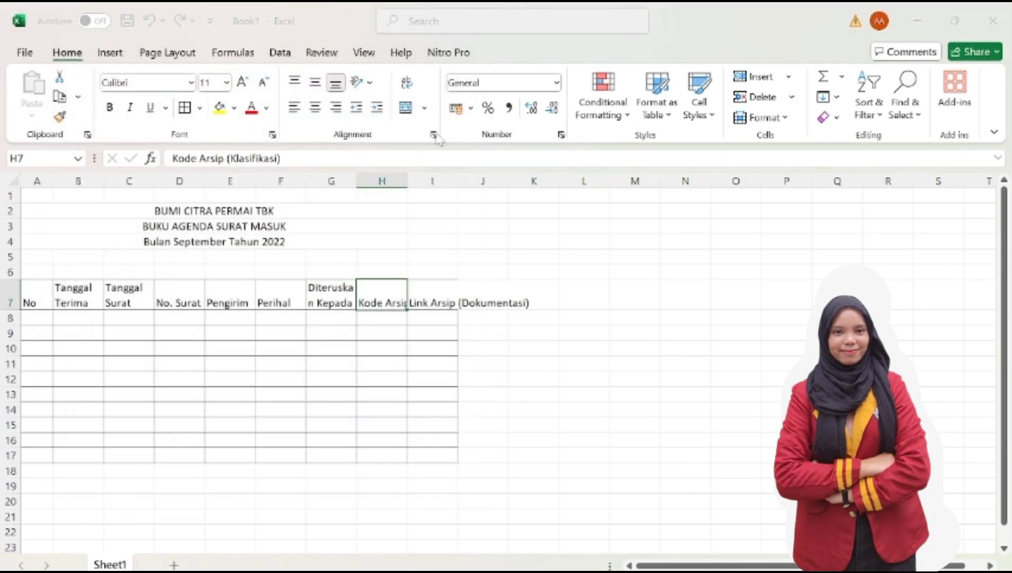
left_click(434, 136)
left_click(86, 236)
left_click(354, 441)
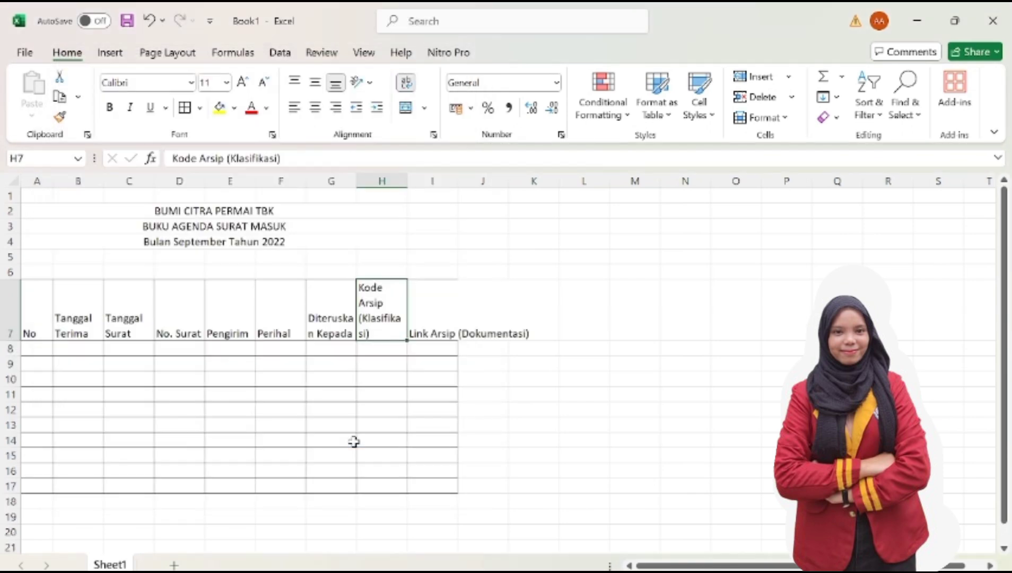
left_click(455, 298)
left_click(434, 135)
left_click(85, 235)
left_click(353, 441)
Widen columns B through I to fit the table headings, making the Pengirim and Perihal columns the widest
left_click_drag(104, 181, 194, 181)
left_click_drag(116, 181, 121, 181)
left_click_drag(199, 183, 719, 179)
left_click_drag(770, 181, 820, 179)
Center the heading row A7:I7 both horizontally and vertically
left_click_drag(32, 318, 788, 316)
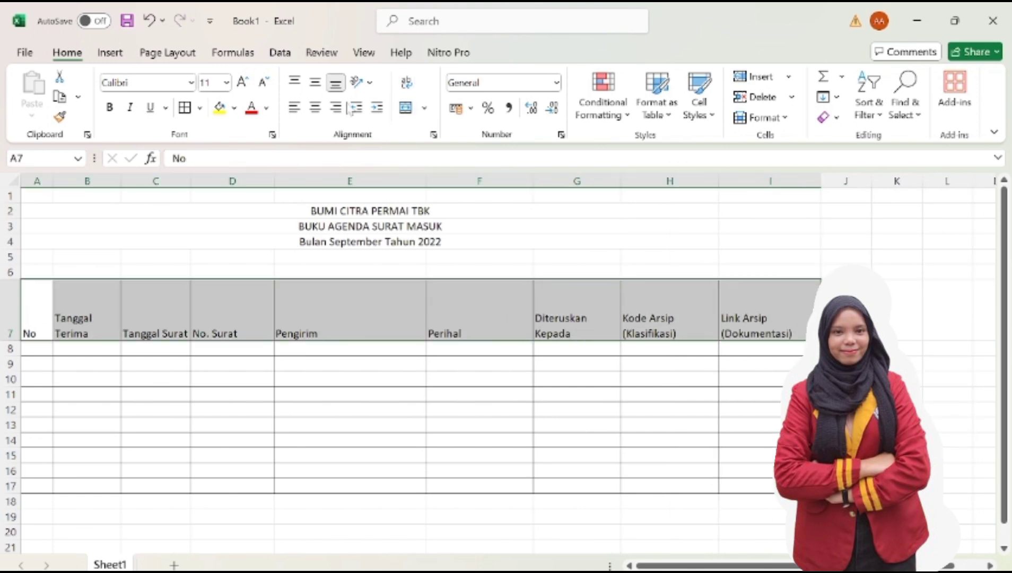
left_click(316, 108)
left_click(315, 82)
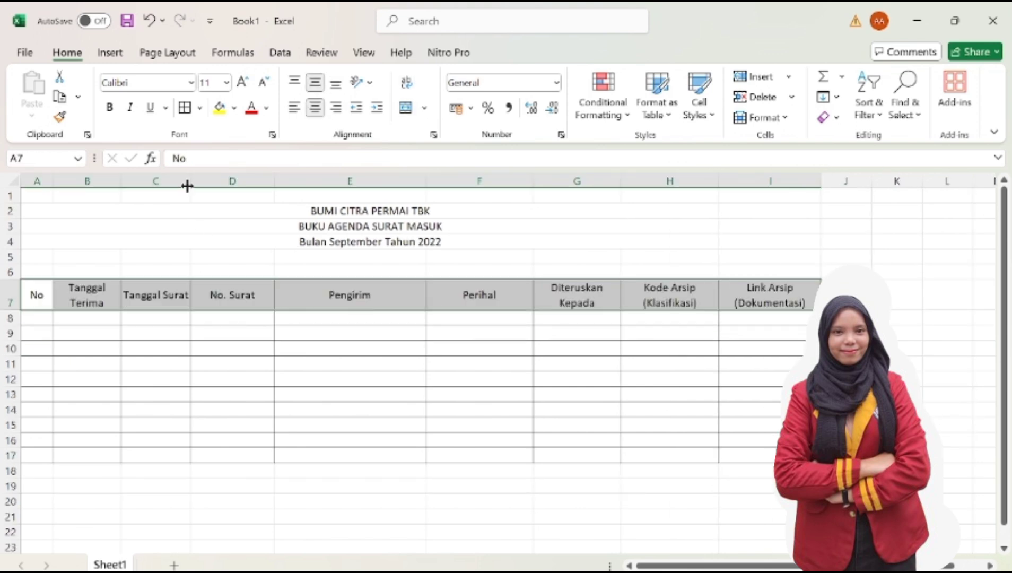
Narrow column C slightly so that the "Tanggal Surat" heading wraps onto two lines
left_click_drag(188, 186, 187, 179)
left_click(221, 241)
left_click(896, 348)
Start the first agenda entry in row 8 with number 1 and the sender PT GEMILANG ASRI in the Pengirim column
left_click(38, 318)
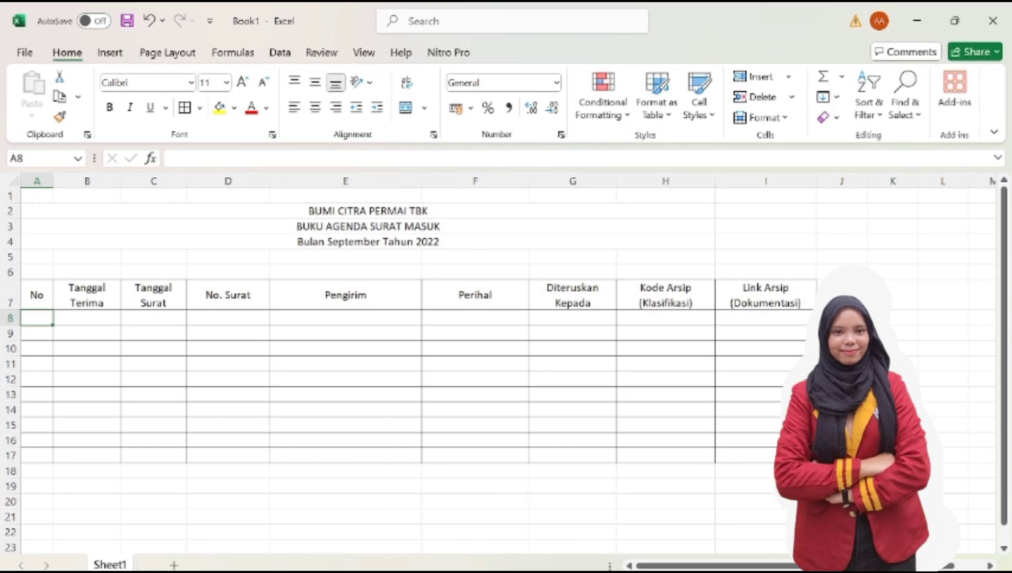
left_click(606, 554)
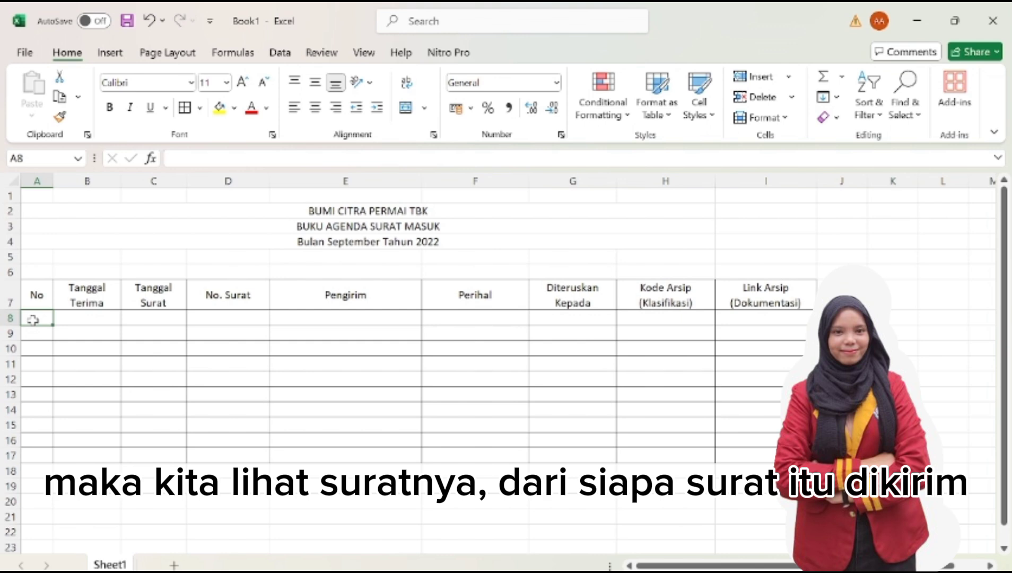
double_click(33, 320)
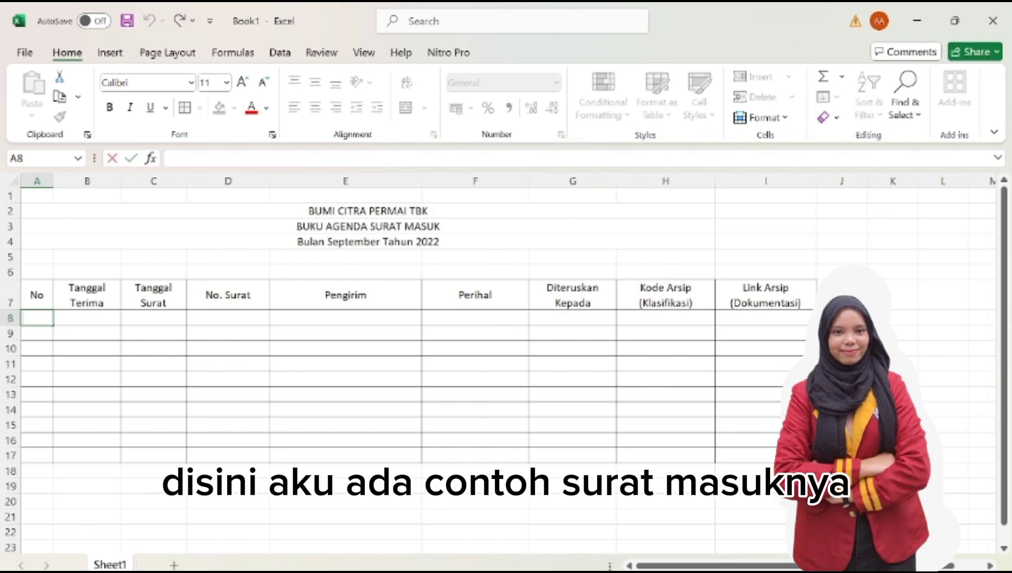
type("009")
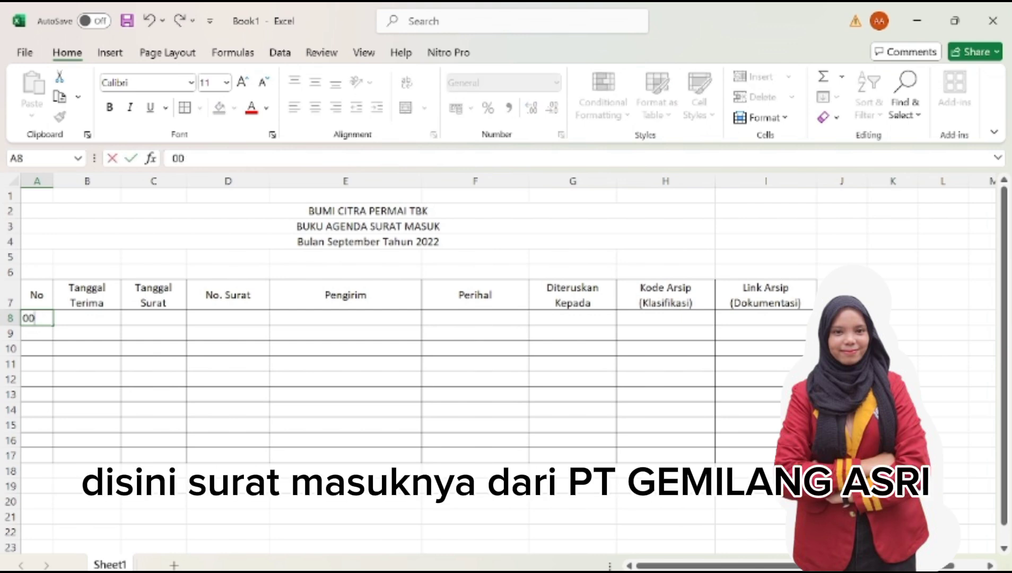
key("Tab")
key("Tab")
key("Tab")
key("Tab")
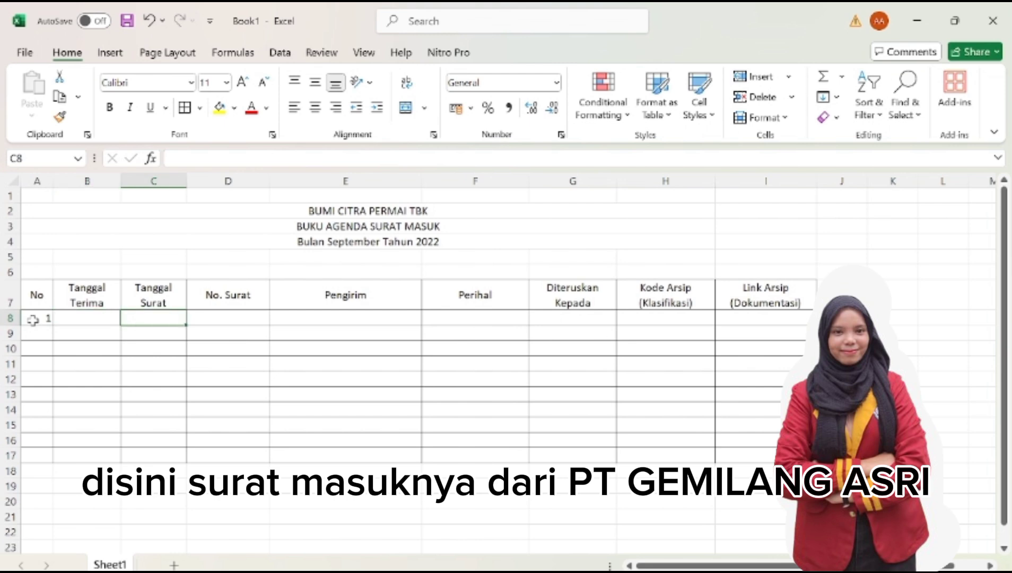
type("PT GEMILANG ASRI")
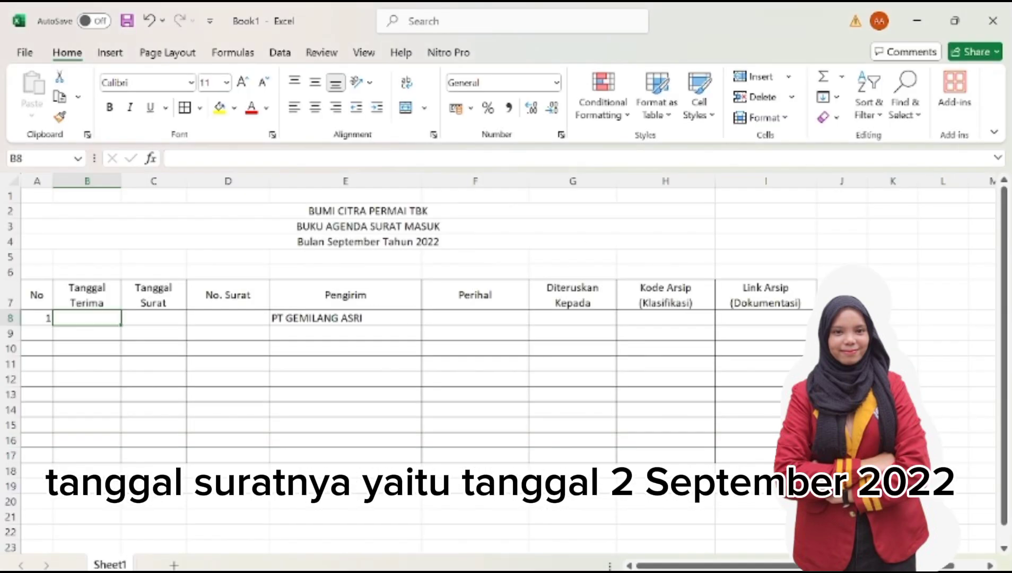
Enter the first letter's Tanggal Surat as 02-09-2022 and its Tanggal Terima as 04-09-2022 in row 8
left_click(150, 316)
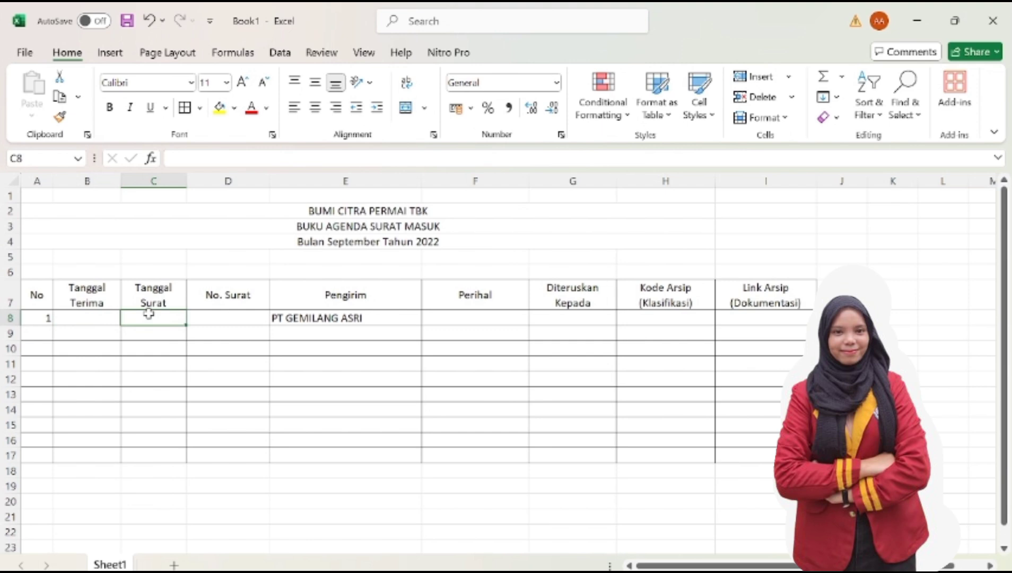
type("02-0")
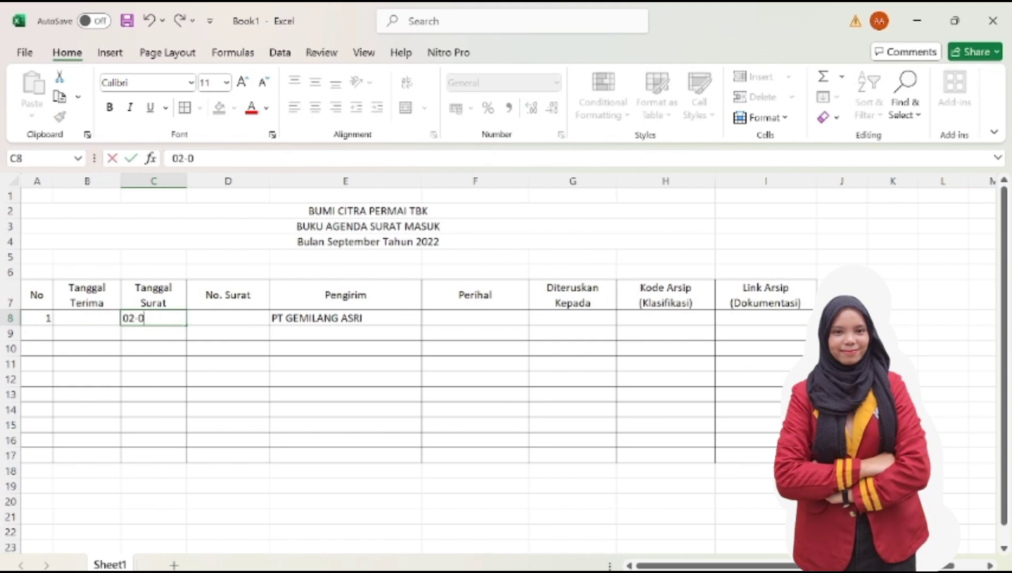
type("9-2022")
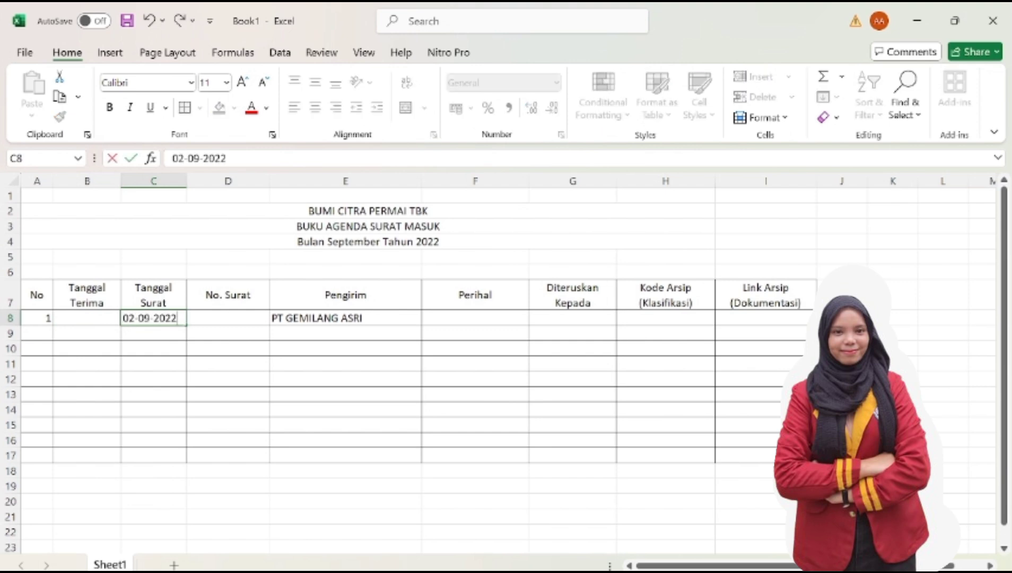
key("Left")
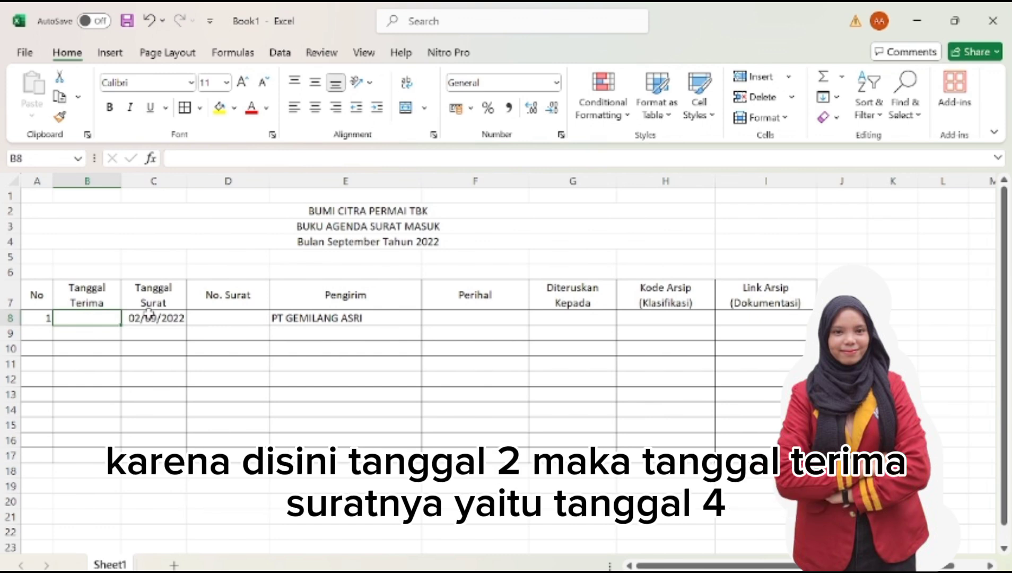
type("04")
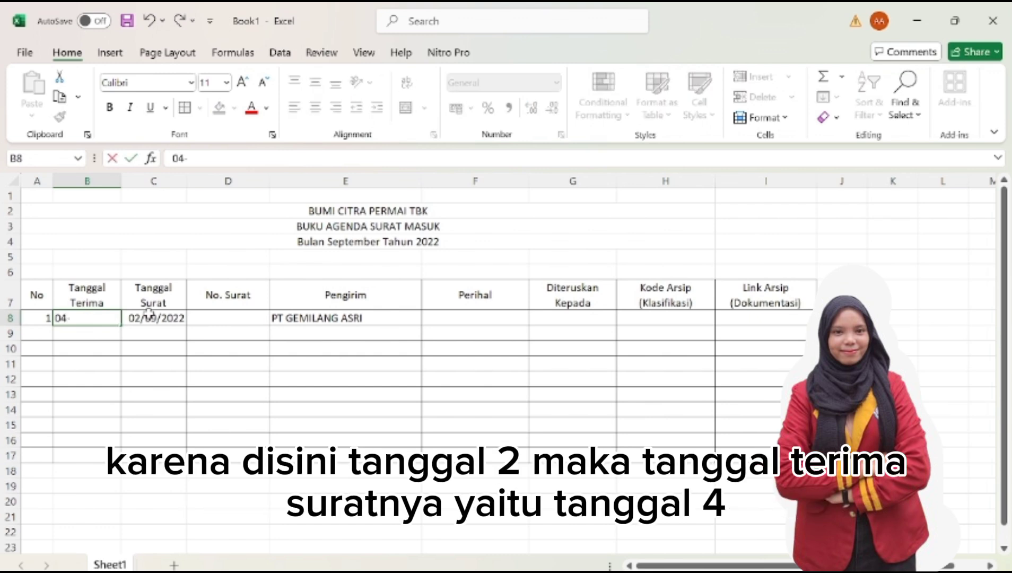
type("-09-2022")
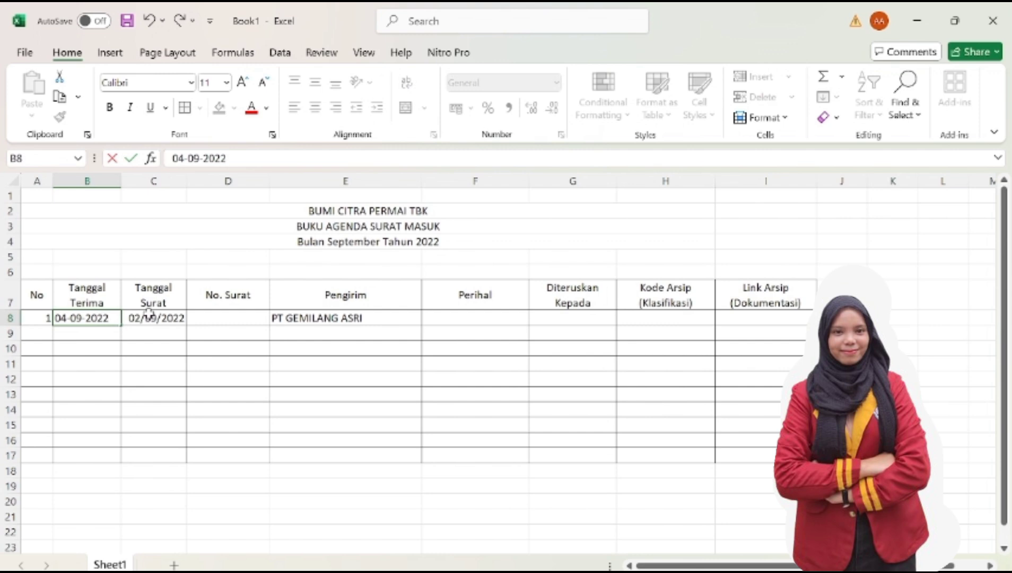
left_click(149, 314)
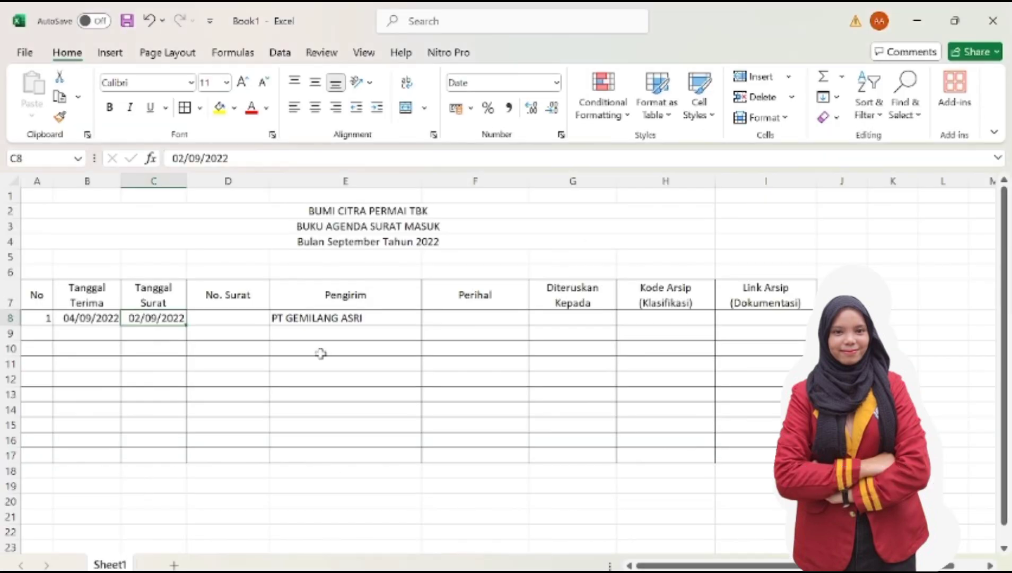
Enter 109/IX/2022 as the first letter's No. Surat in D8
left_click(221, 316)
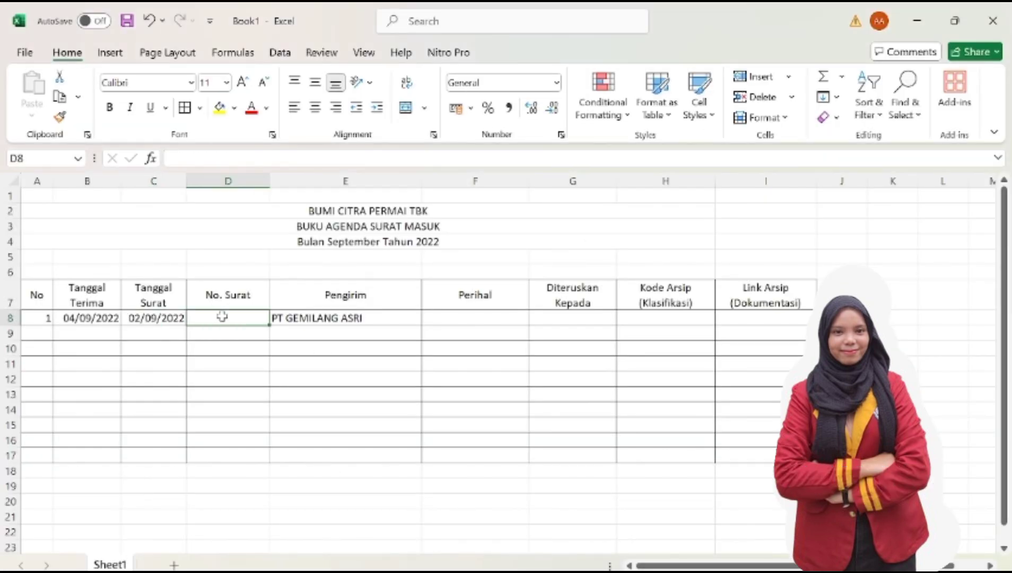
type("109/IX/20")
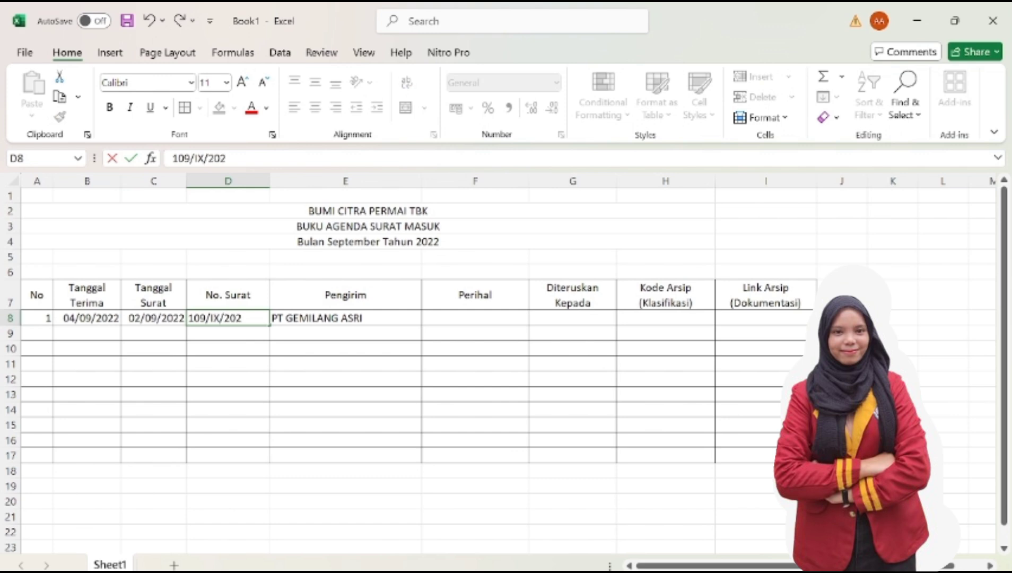
type("2")
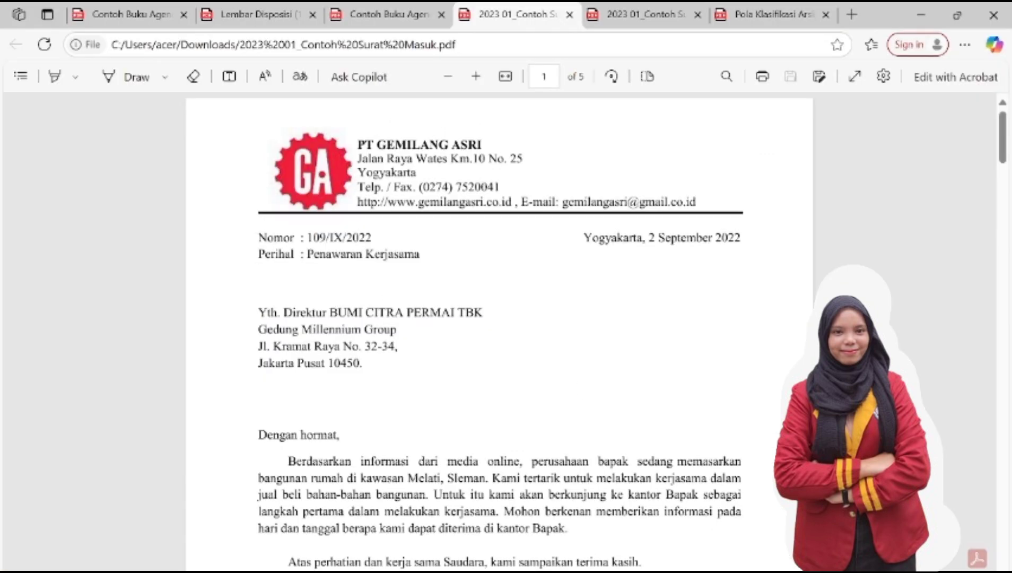
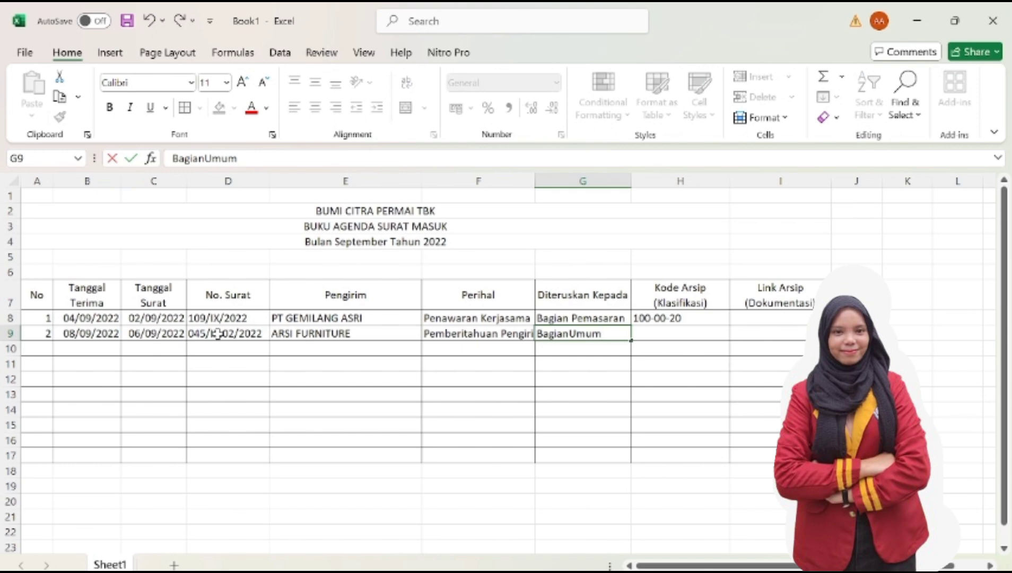
Complete the second letter's entry in row 9 with archive code 300-02-10, and number row 10 as 3
key("Return")
key("Left")
type("3")
key("Tab")
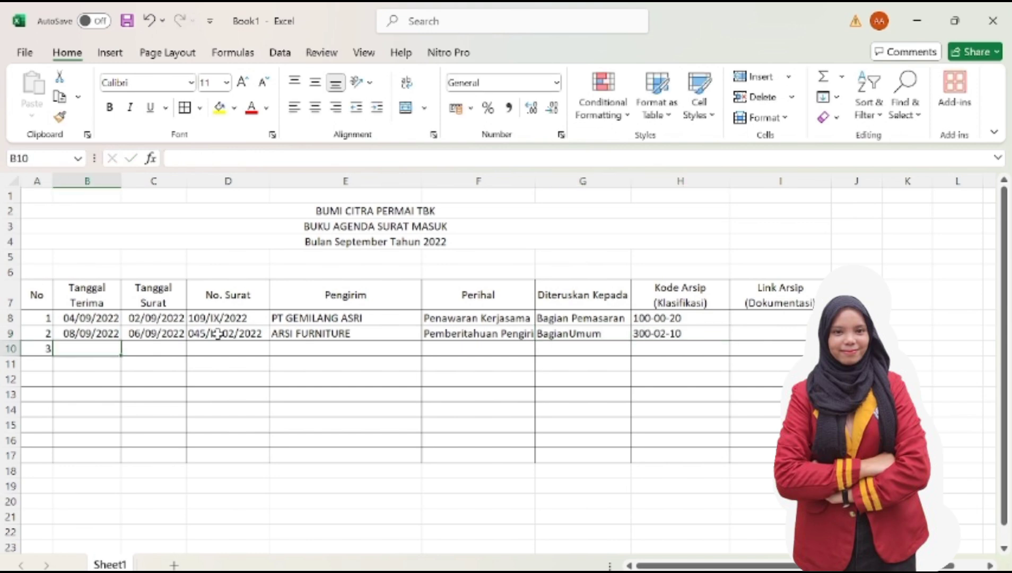
Enter the third letter's Tanggal Terima 08-09-2022, Tanggal Surat 06-09-2022 and No. Surat 145/IX/2022 in row 10
type("08-09-2022")
key("Tab")
type("06-09-2022")
key("Tab")
type("145/IX/2022")
key("Tab")
Complete row 10 with sender PT BUANA SEJAHTERA, subject Penagihan Pembayaran, Bagian Keuangan and archive code 200-00-20, and number row 11 as 4
type("PT BUANA SEJAHTERA")
key("Tab")
type("Penagihan Pembayaran")
key("Tab")
type("Bagian Keuangan")
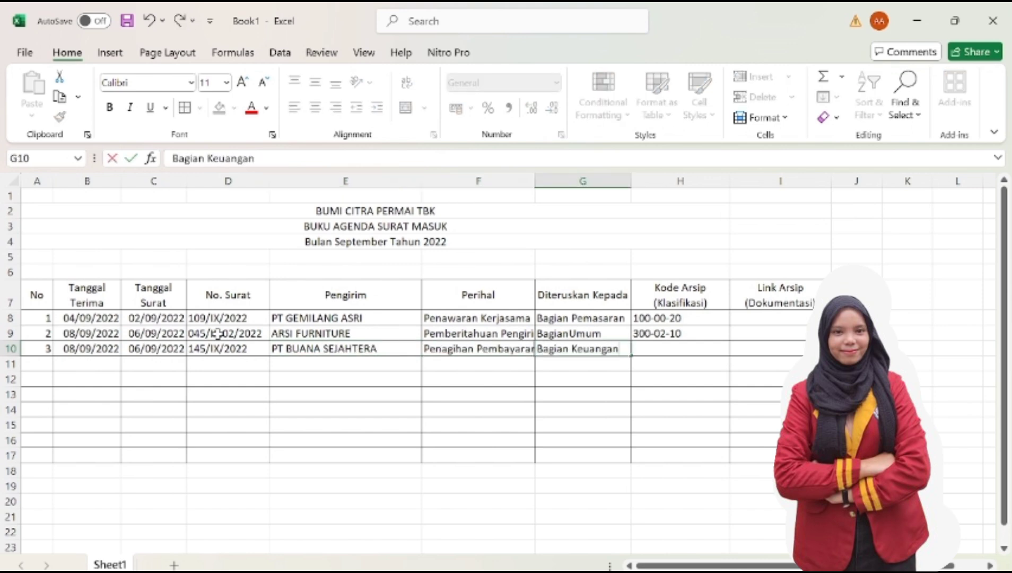
key("Tab")
type("200-00-20")
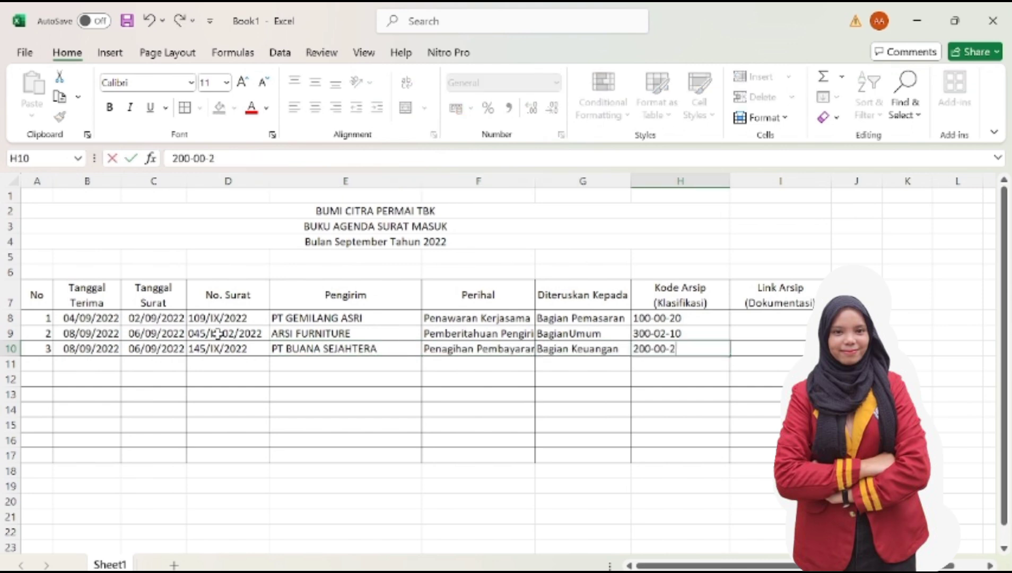
key("Return")
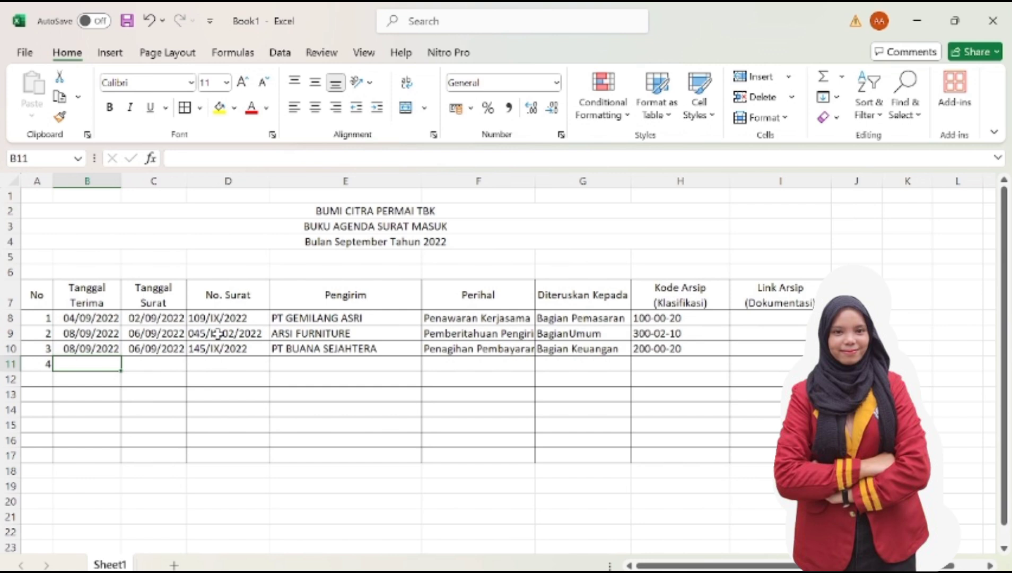
Enter the fourth letter's Tanggal Surat 12-09-2022, Tanggal Terima 14-09-2022 and No. Surat 56/IX/2022 in row 11
key("Tab")
type("12-09-2022")
key("Left")
type("14-09-2022")
key("Tab")
key("Tab")
type("56/IX")
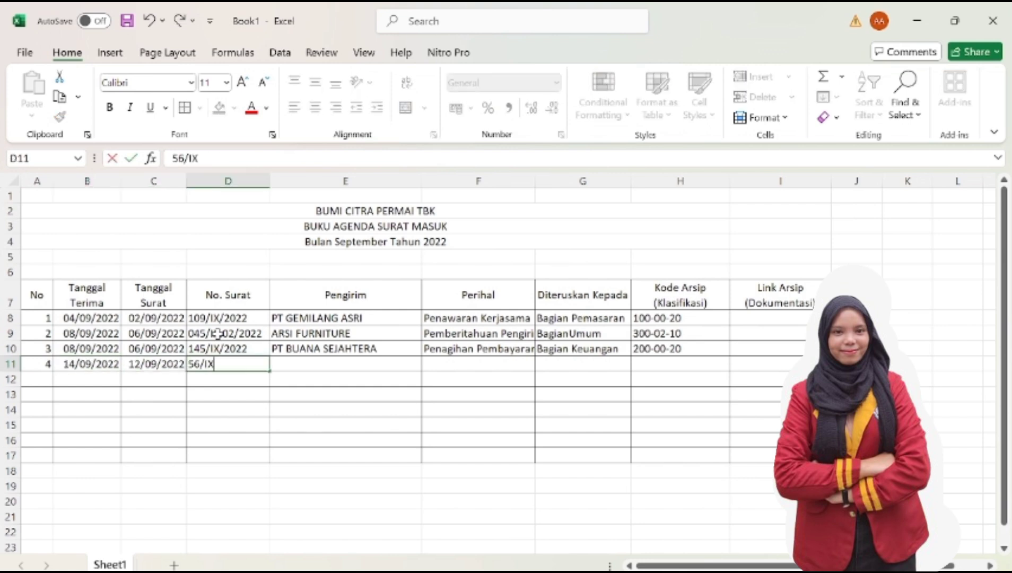
type("/2022")
key("Tab")
Complete row 11 with sender PT RAMA SAKTI, the same Pemberitahuan subject as row 9, Bagian Umum and archive code 300-02-10
type("PT RAMA SAKTI")
key("Tab")
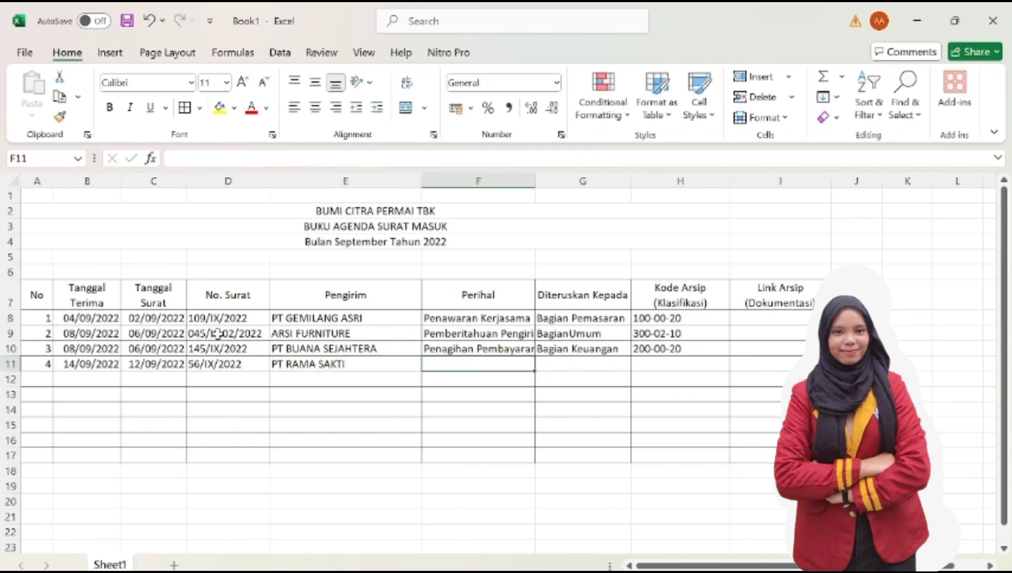
type("Pemberi")
key("Tab")
type("Bagian Umum")
key("Tab")
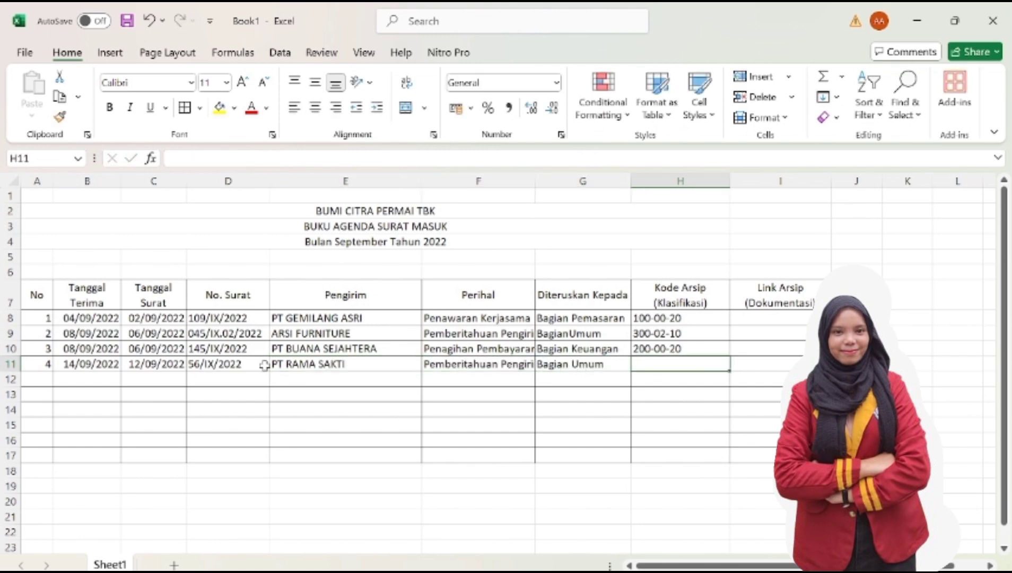
type("300-02-10")
key("Return")
Start row 12 with number 5, Tanggal Terima 14/09/2022, Tanggal Surat 12/09/2022 and No. Surat 098/IX/2022
type("14/09/2022")
key("Tab")
type("12/09/2022")
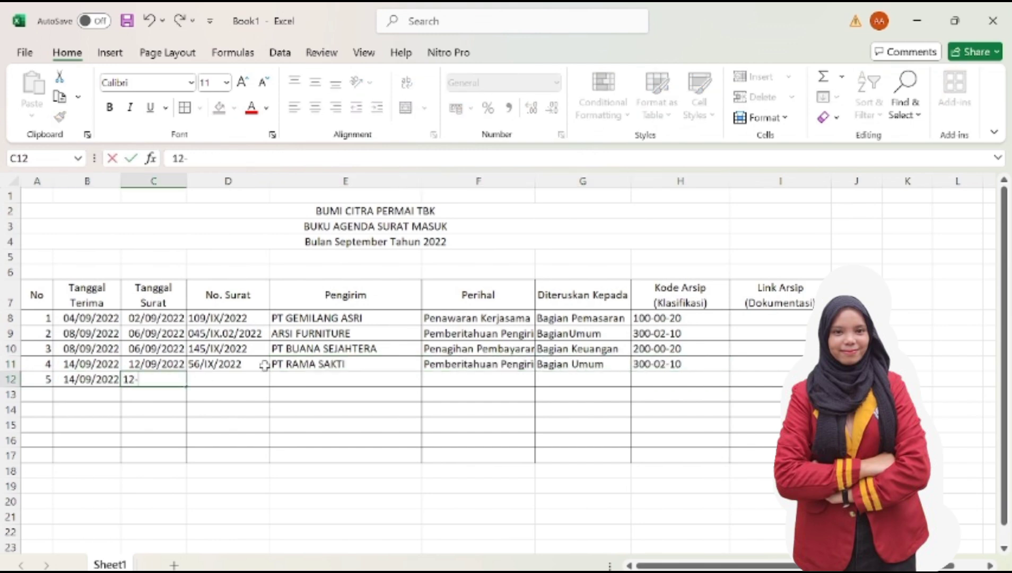
key("Tab")
type("098/IX2022")
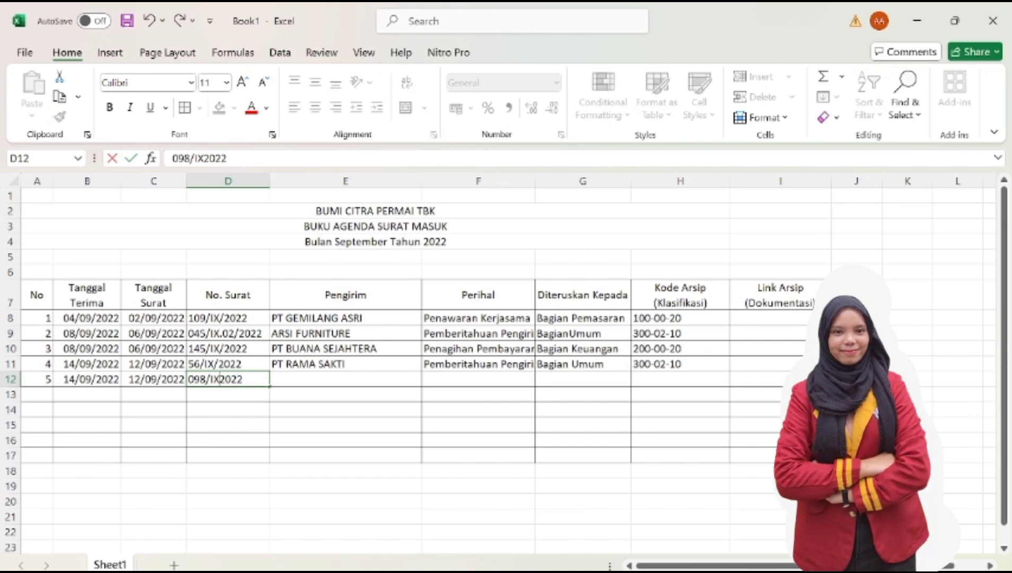
type("/")
key("Tab")
Complete row 12 with sender PT BATARA SEJAHTERA, subject Pengaduan, Bagian Pemasaran and archive code 100-01-10
type("PT BATARA SEJAHTERA")
key("Tab")
type("Pengaduan")
key("Tab")
type("Bagian Pemasaran")
key("Tab")
type("100-01-10")
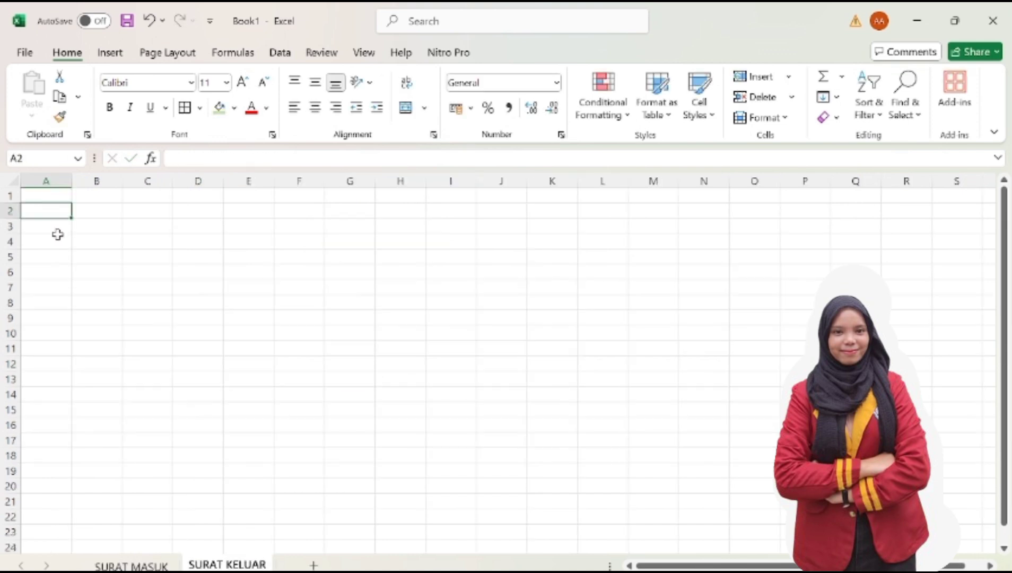
On the SURAT KELUAR sheet, merge and center A2:H2 and enter the title "BUMI CITRA PERMAI TBK"
left_click_drag(41, 213, 409, 215)
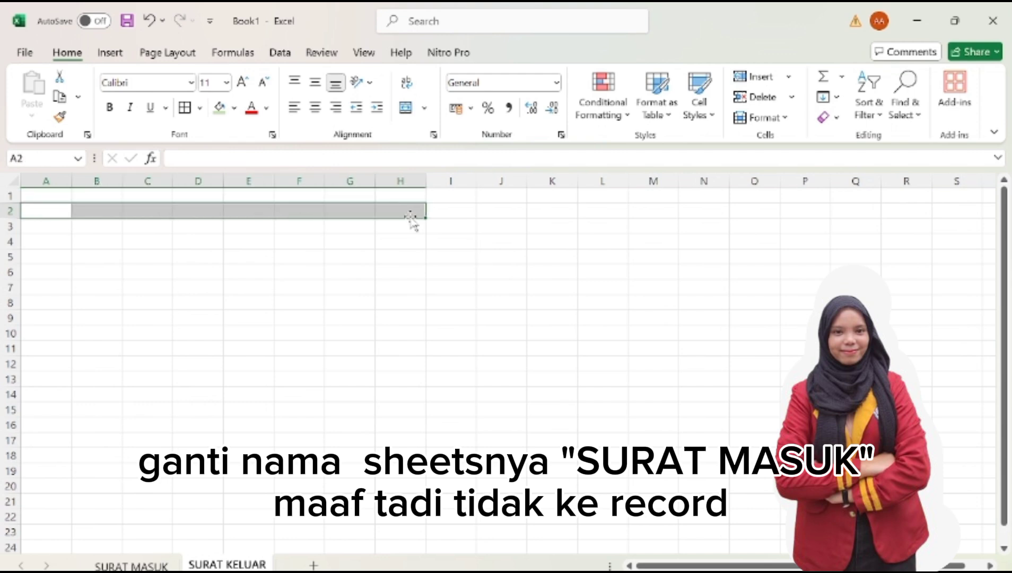
left_click(405, 108)
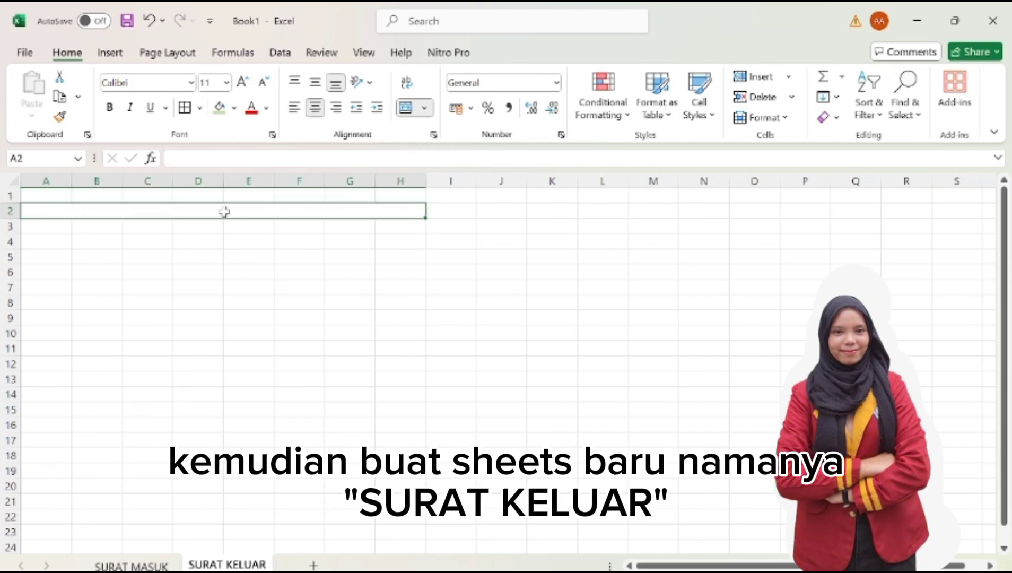
type("BUMI CITRA PERMAI")
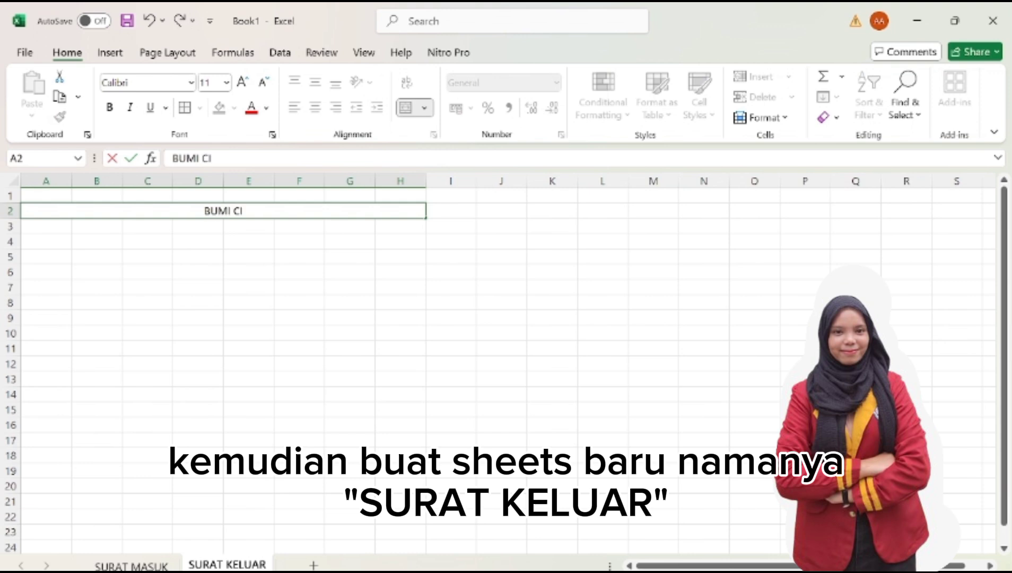
type(" TBK")
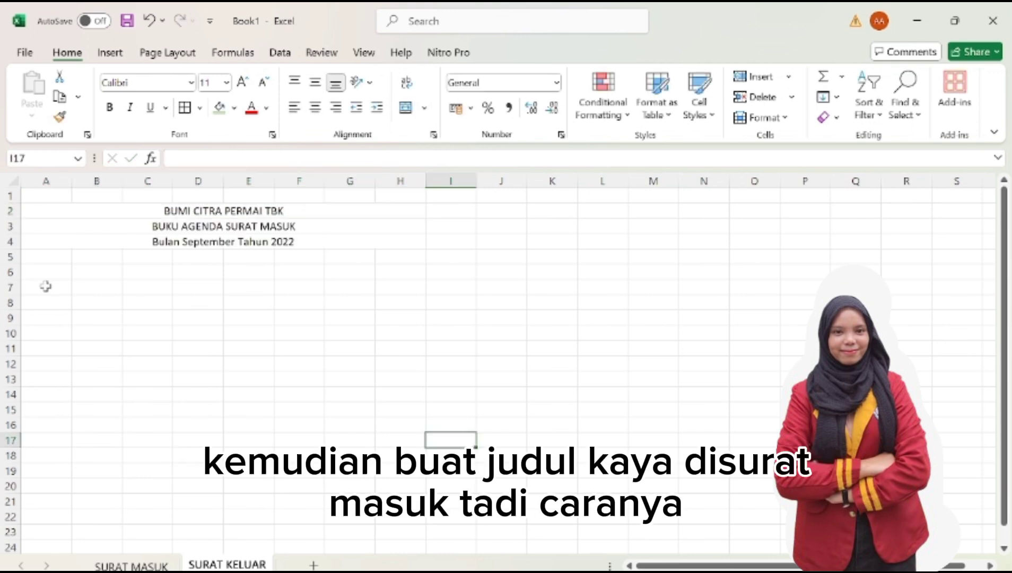
Add borders to all cells of A7:H14 on the SURAT KELUAR sheet to form the eight-column table
mouse_move(43, 287)
left_mouse_down()
mouse_move(445, 305)
mouse_move(409, 296)
mouse_move(406, 394)
left_mouse_up()
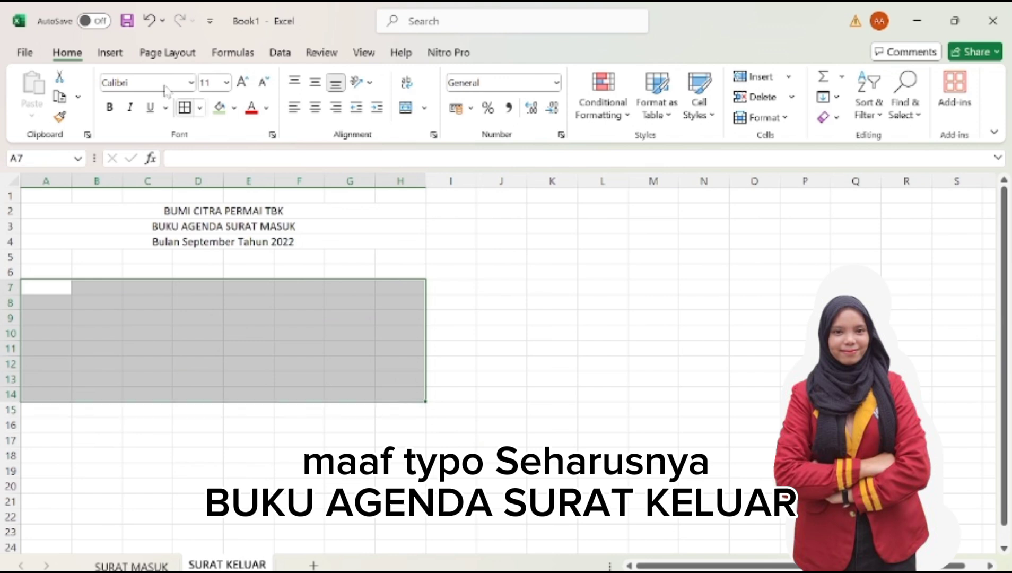
left_click(184, 109)
left_click(55, 288)
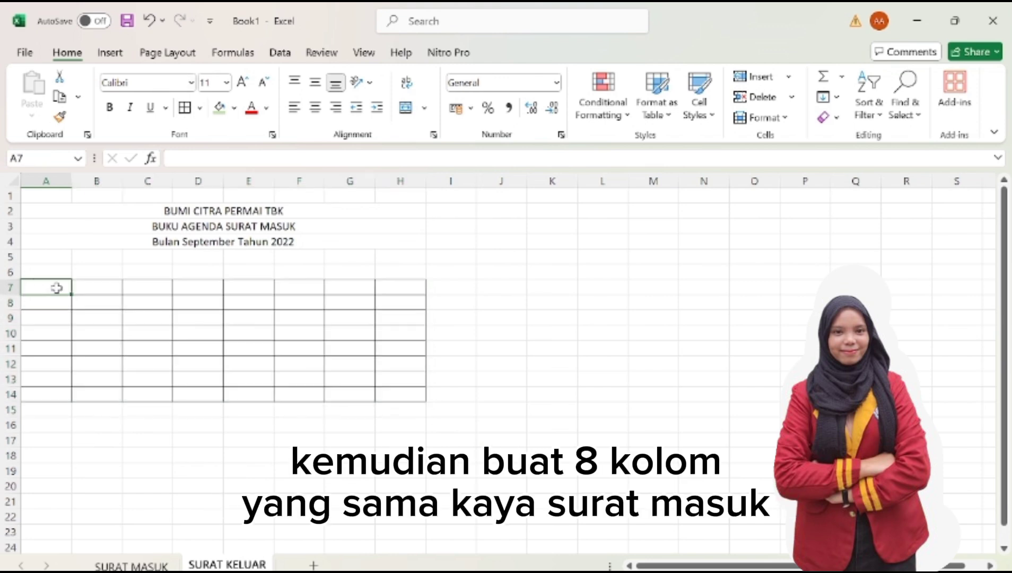
Narrow column A and enter "No" as the table's first heading in A7
left_click_drag(71, 181, 51, 181)
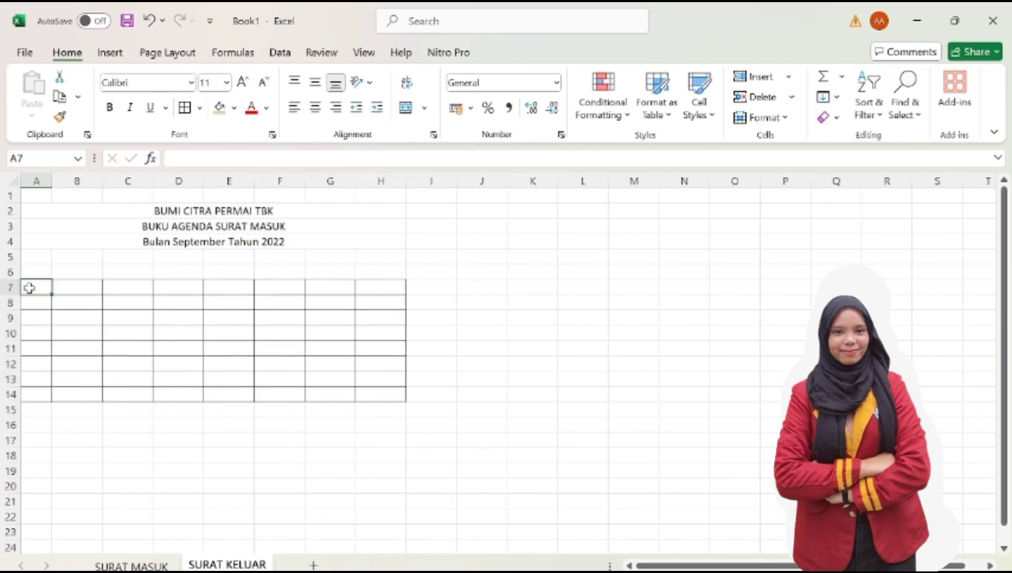
type("No")
key("Tab")
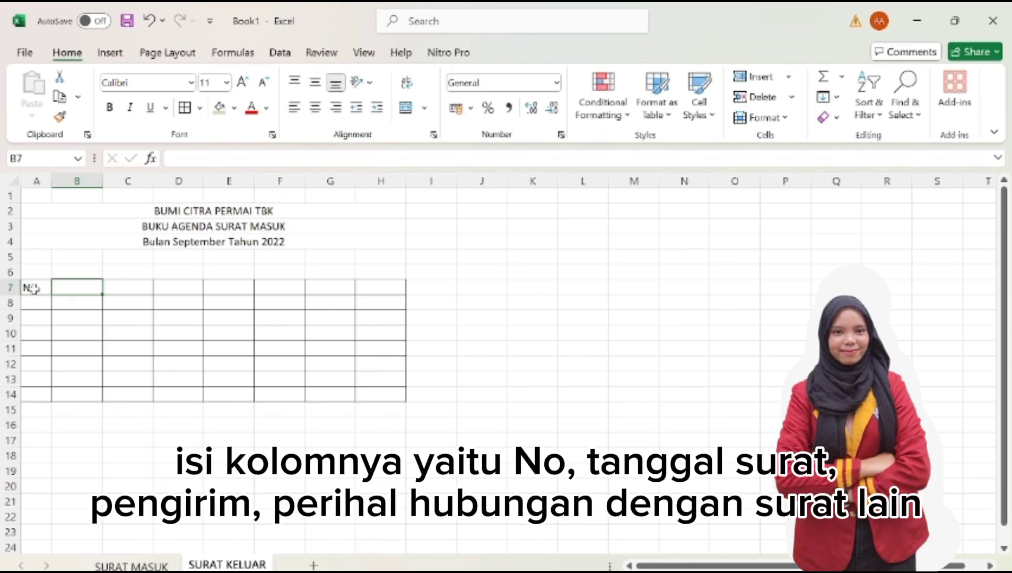
Enter the headings "Tanggal Surat", "No. Surat", "Pengirim" and "Perihal" in B7:E7 of the SURAT KELUAR sheet
type("Tanggal Surat")
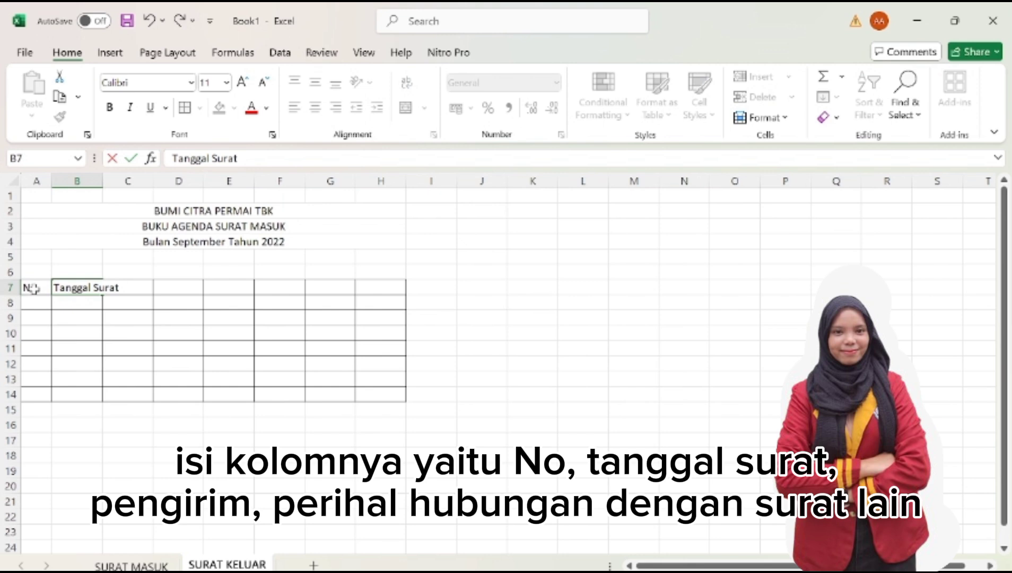
key("Tab")
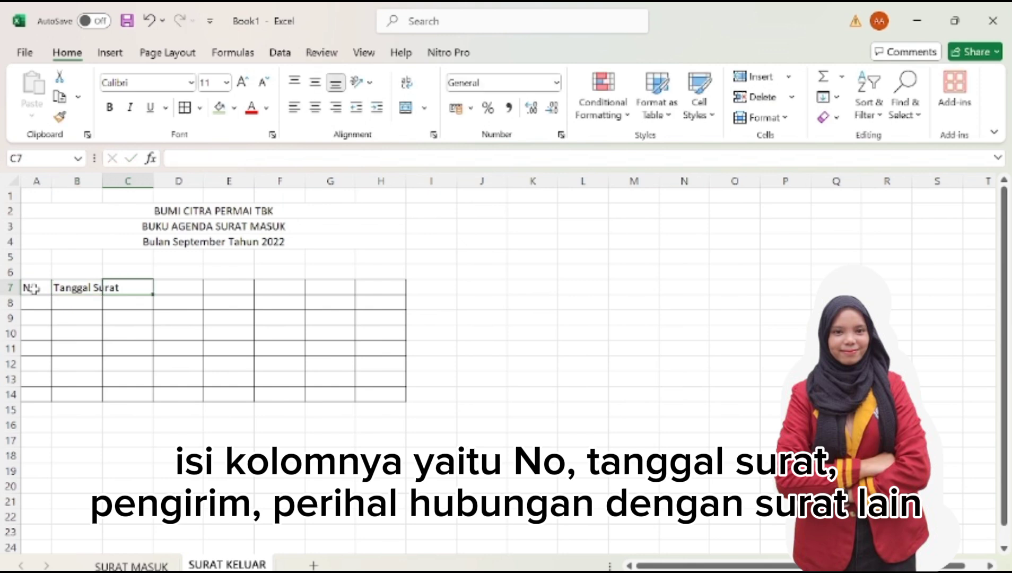
type("No. Surat")
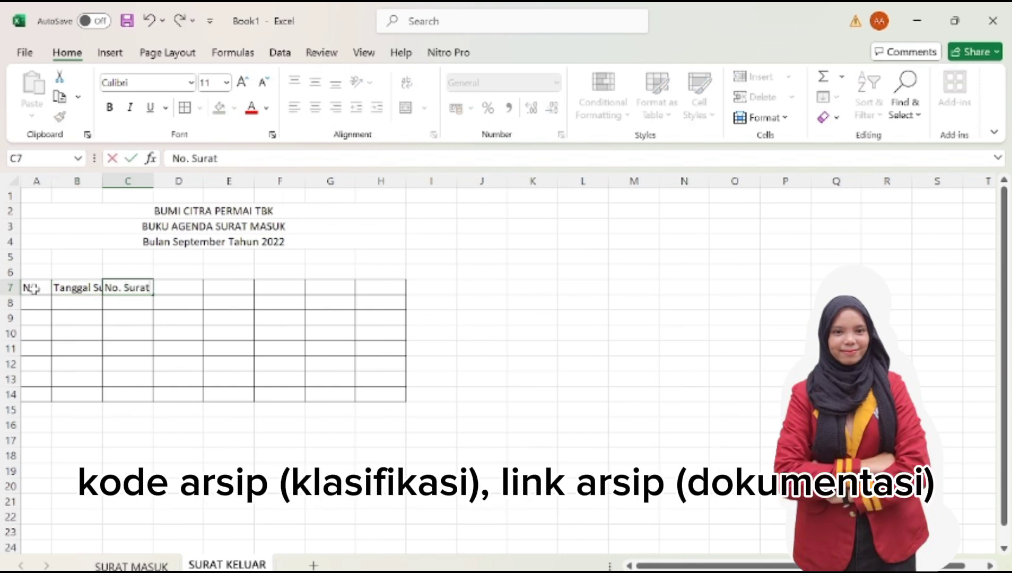
key("Tab")
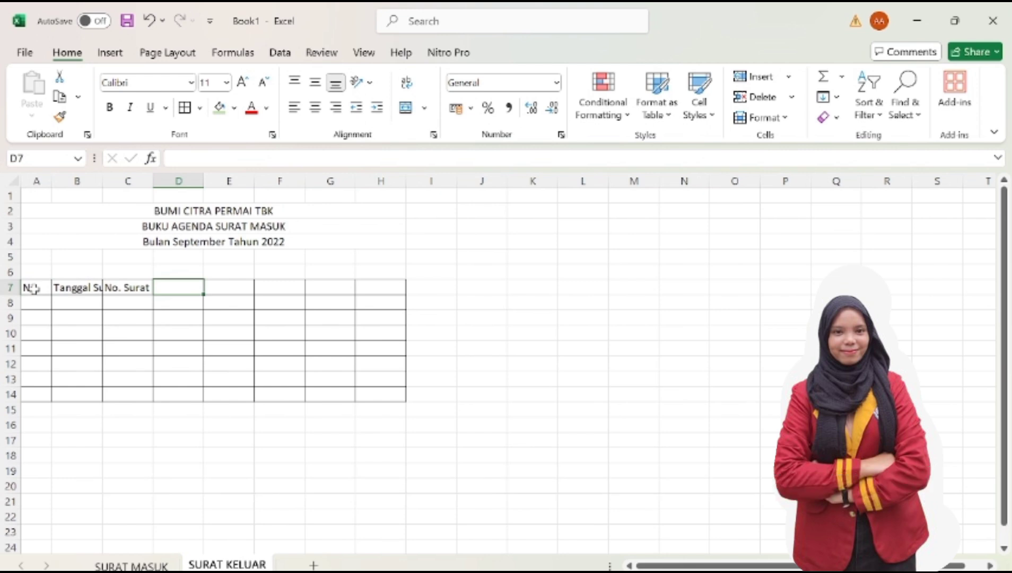
type("Pengirimn")
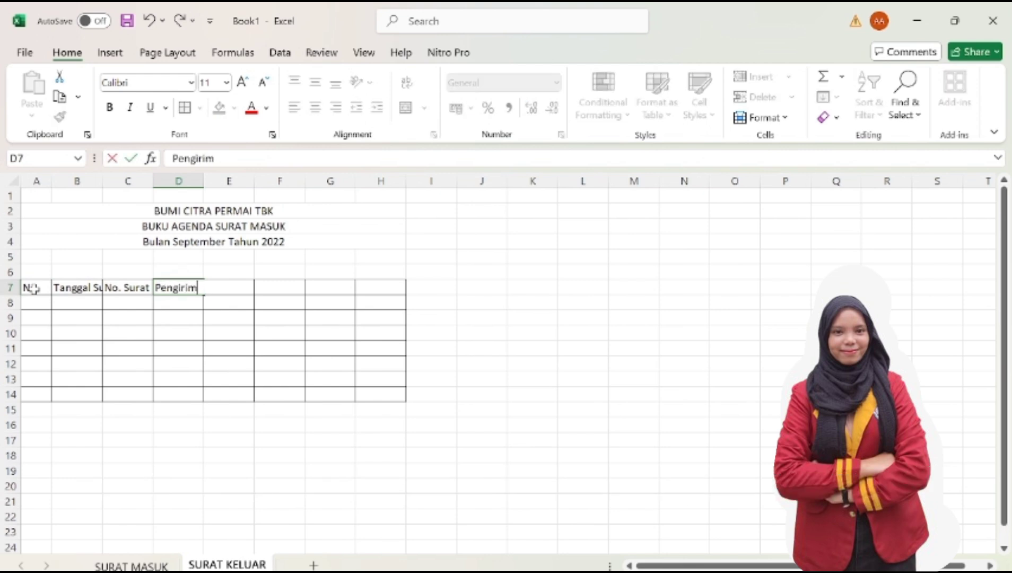
key("Tab")
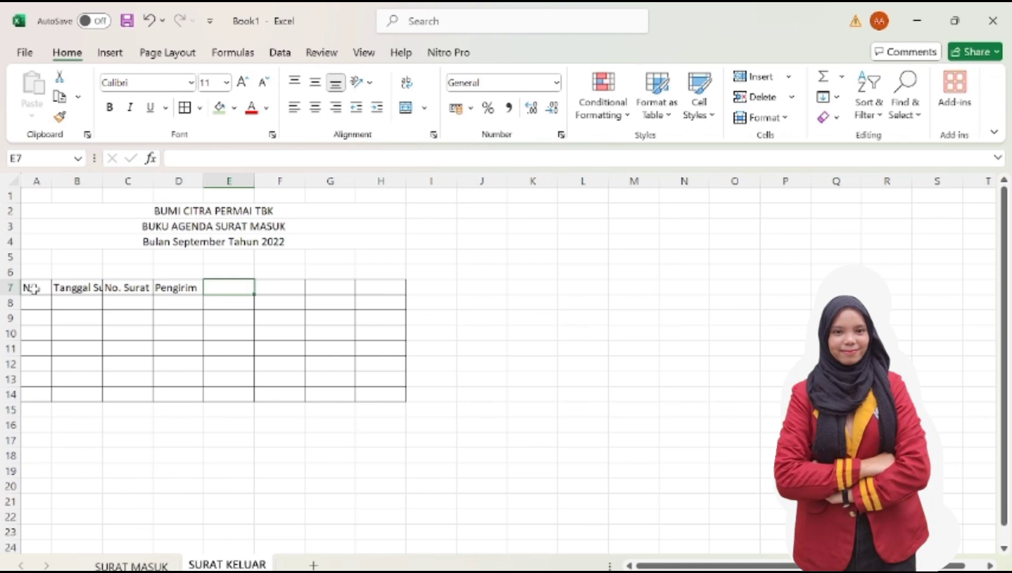
type("Perihal")
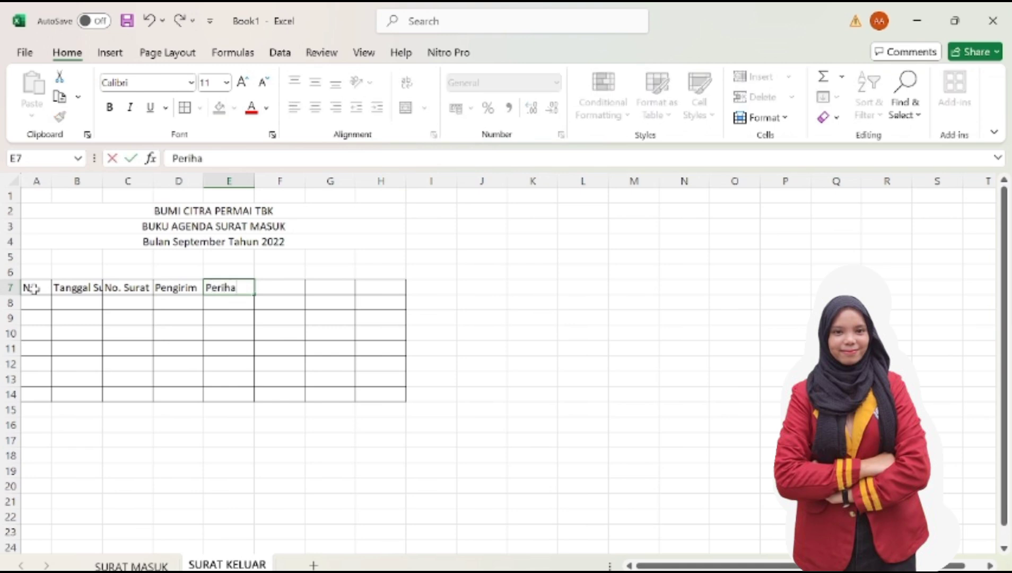
key("Tab")
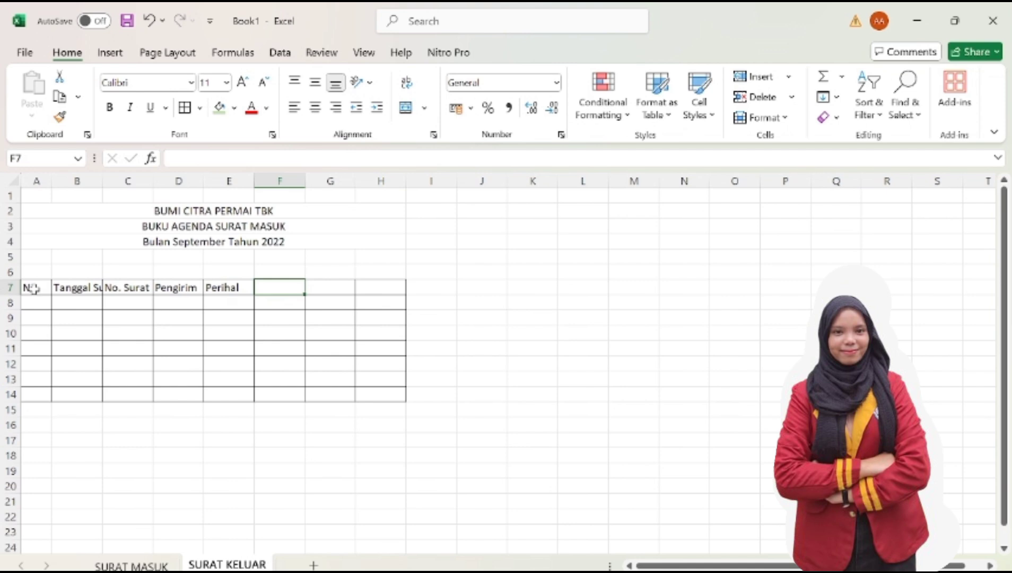
Enter the heading "Hubungan dengan Surat Lain" in F7, with a capital L in the last word
type("Hubungan deng")
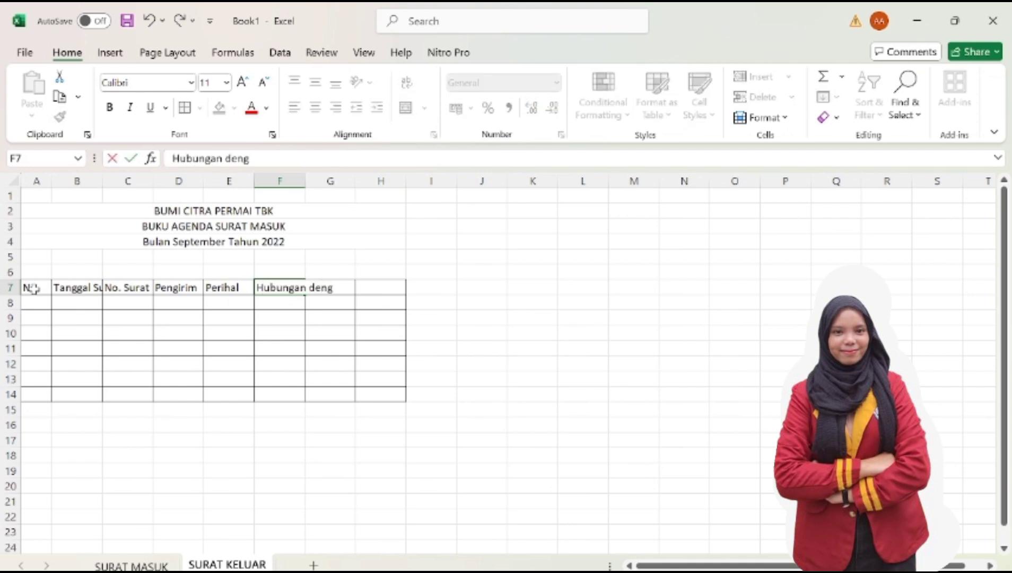
type("an Surat lain")
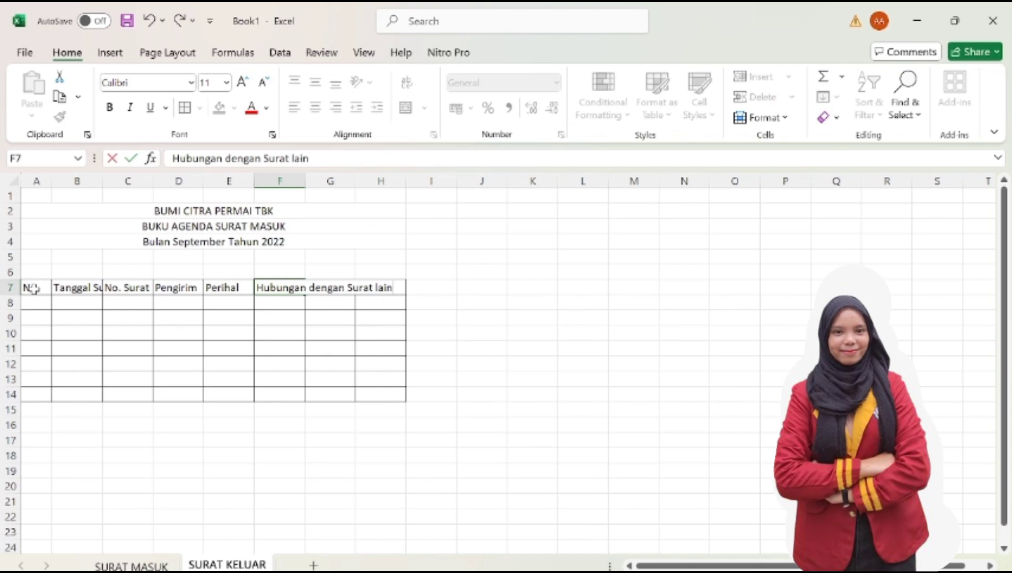
left_click(33, 288)
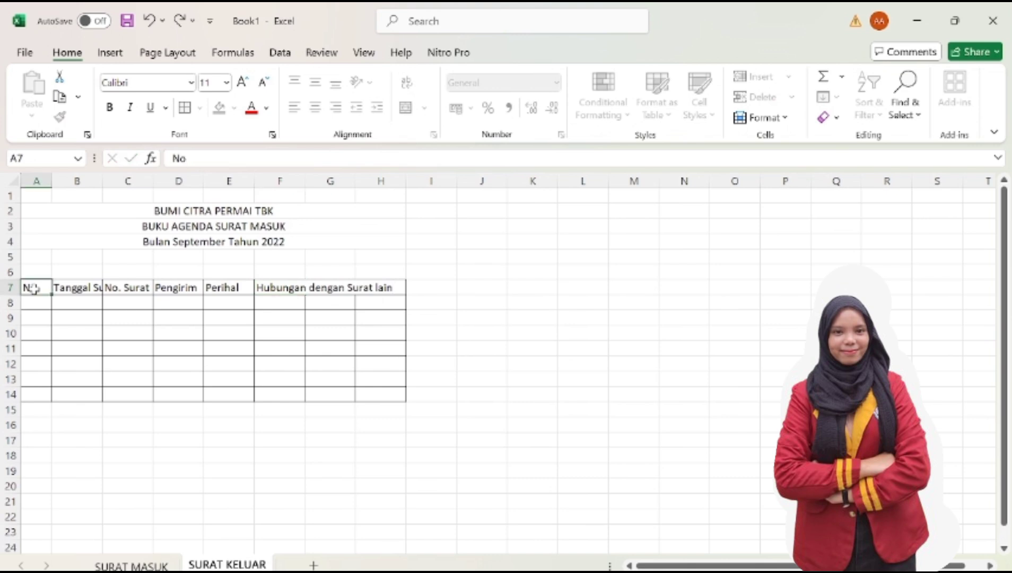
left_click(262, 288)
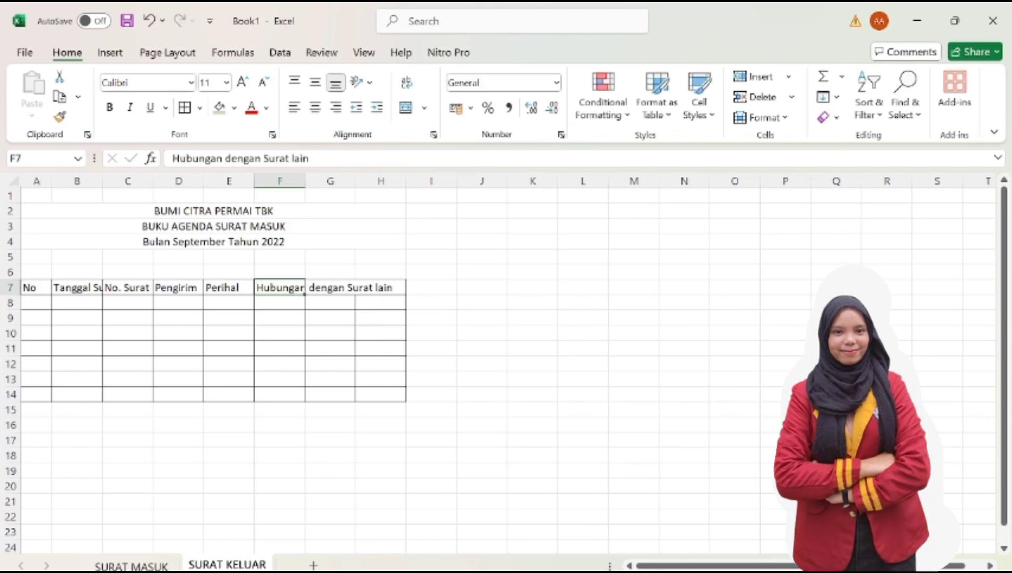
left_click(295, 158)
key("BackSpace")
type("L")
Enter the headings "Kode Arsip (Klasifikasi)" in G7 and "Link Arsip (Dokumentasi)" in H7
left_click(322, 290)
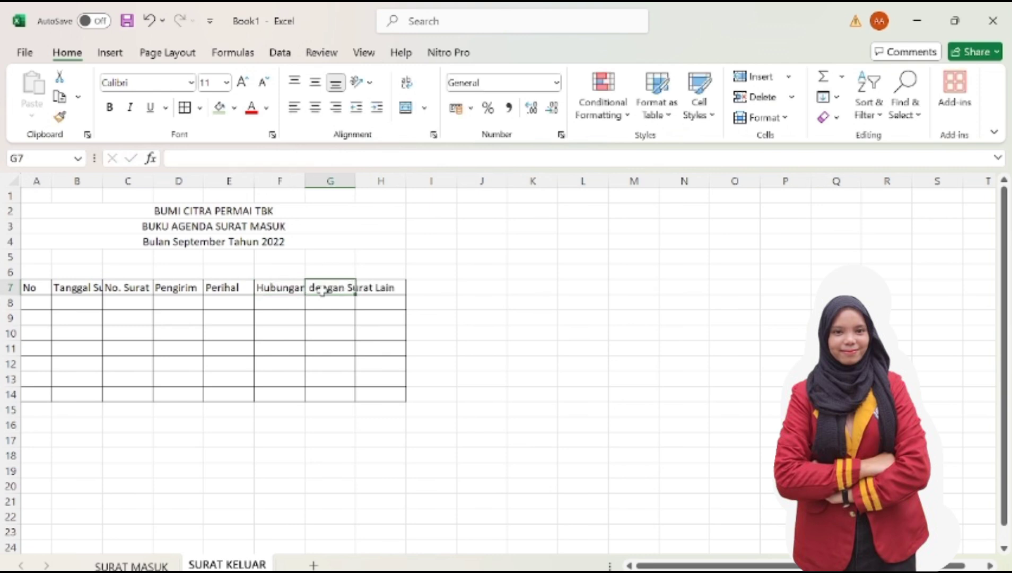
type("Kode Arsip")
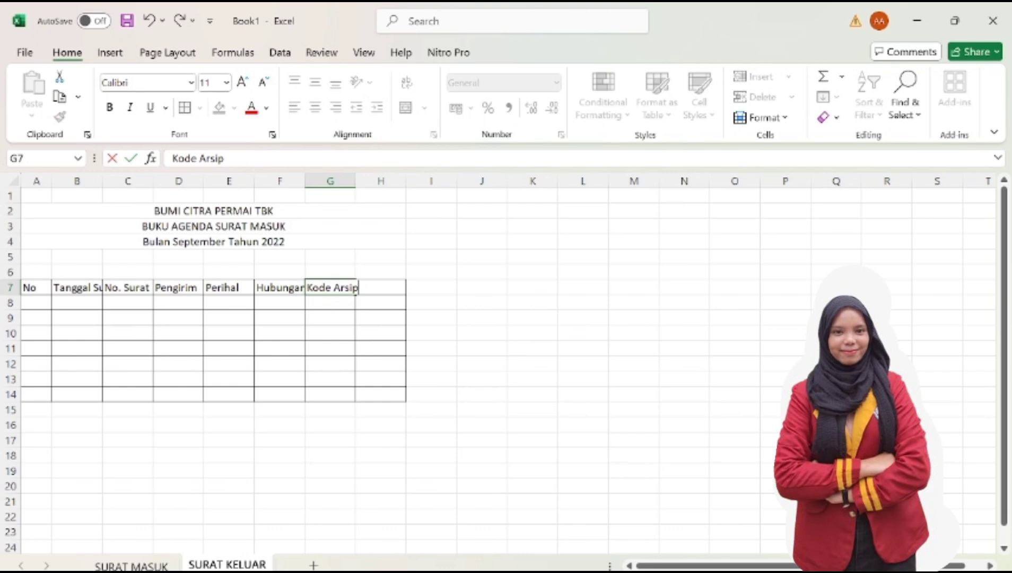
type(" (Klasifikasi")
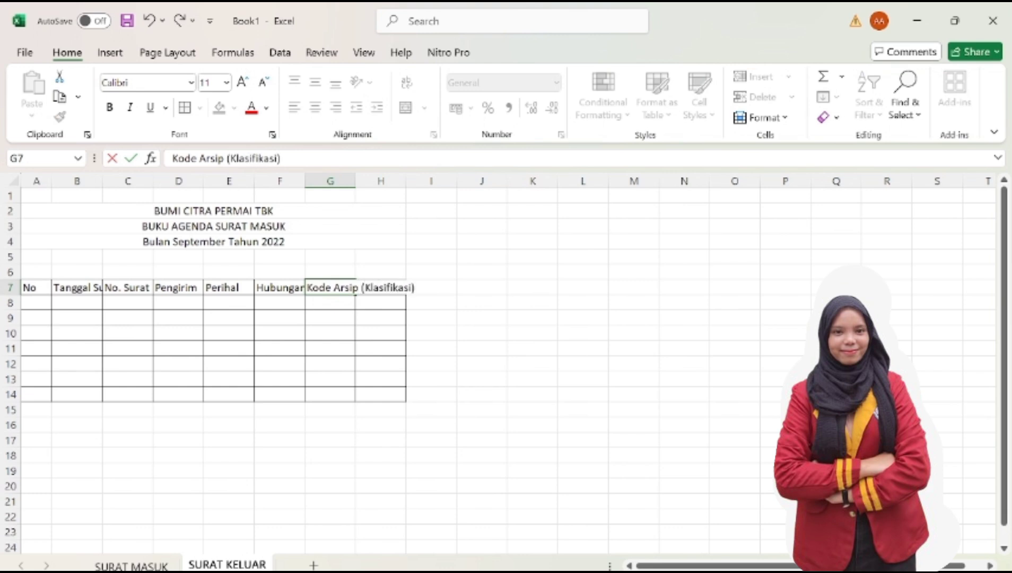
key("Tab")
type("Li")
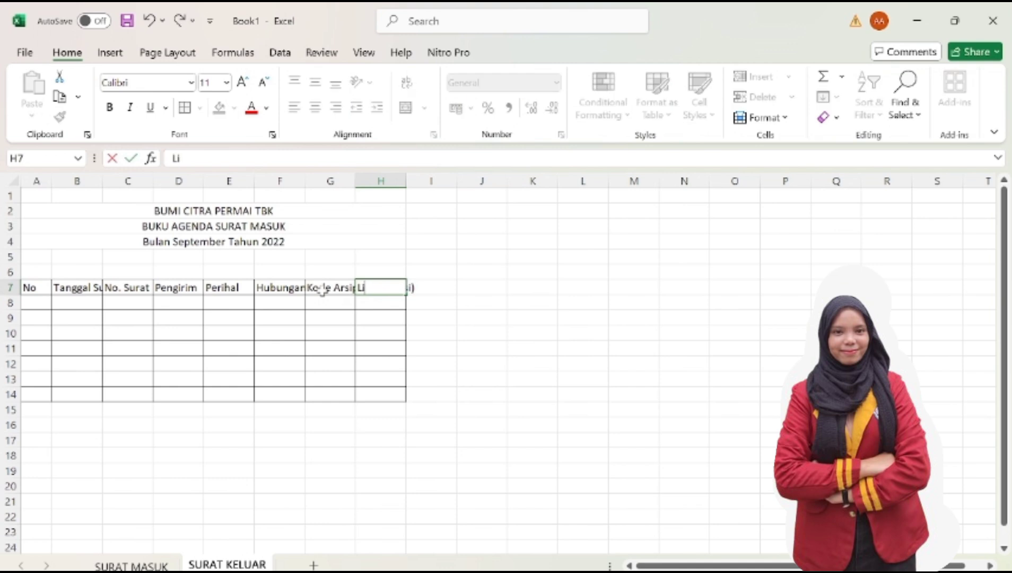
type("nk Arsip (Dokumentasi")
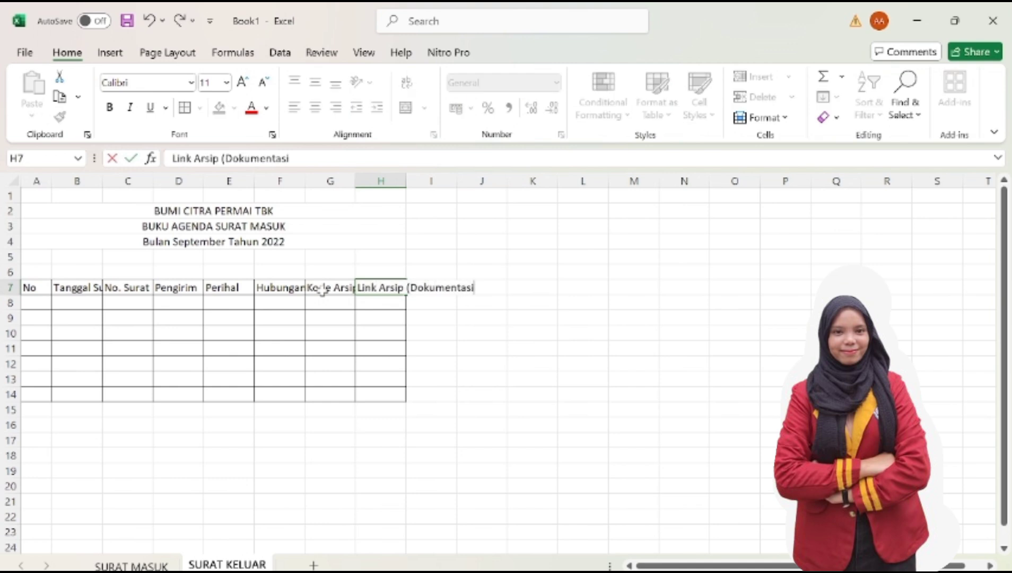
type(")")
left_click(36, 302)
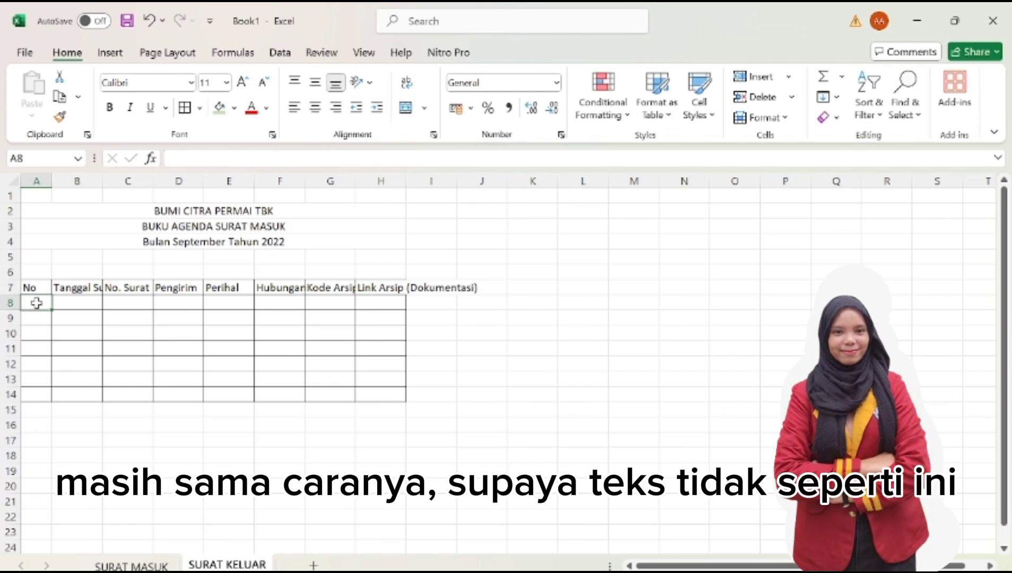
Turn on text wrapping for each of the heading cells B7 to H7 through their cell alignment settings
left_click(31, 287)
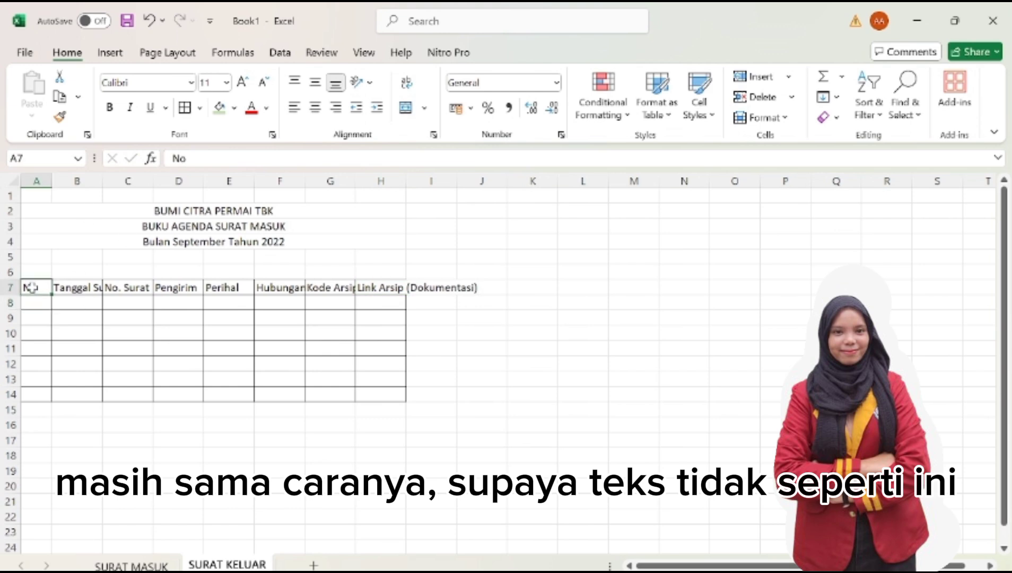
left_click(78, 288)
left_click(434, 135)
left_click(86, 236)
left_click(376, 436)
left_click(140, 293)
left_click(435, 135)
left_click(86, 236)
left_click(356, 440)
left_click(172, 298)
left_click(435, 136)
left_click(86, 236)
left_click(355, 441)
left_click(242, 300)
left_click(434, 135)
left_click(86, 237)
left_click(356, 440)
left_click(280, 301)
left_click(435, 136)
left_click(86, 237)
left_click(356, 440)
left_click(330, 313)
left_click(435, 135)
left_click(86, 237)
left_click(356, 440)
left_click(380, 312)
left_click(435, 135)
left_click(86, 236)
left_click(355, 440)
Widen the table columns from B to H so the headings fit on one or two lines
mouse_move(103, 181)
left_mouse_down()
mouse_move(130, 180)
mouse_move(122, 180)
left_mouse_up()
left_click_drag(173, 181, 311, 180)
left_click_drag(360, 181, 497, 181)
left_click_drag(548, 180, 610, 181)
left_click_drag(661, 181, 716, 182)
Center the headings in A7:H7 both horizontally and vertically
left_click_drag(38, 318, 648, 324)
left_click(316, 108)
left_click(315, 83)
Make the headings in A7:H7 bold and fill the heading row with light green
left_click(40, 314)
left_click_drag(34, 299, 663, 297)
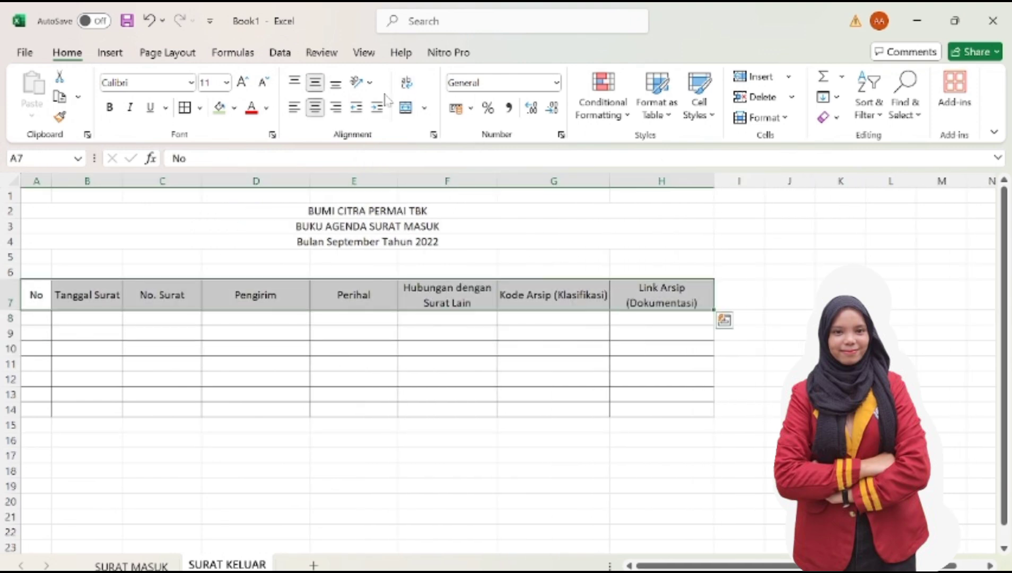
left_click(219, 109)
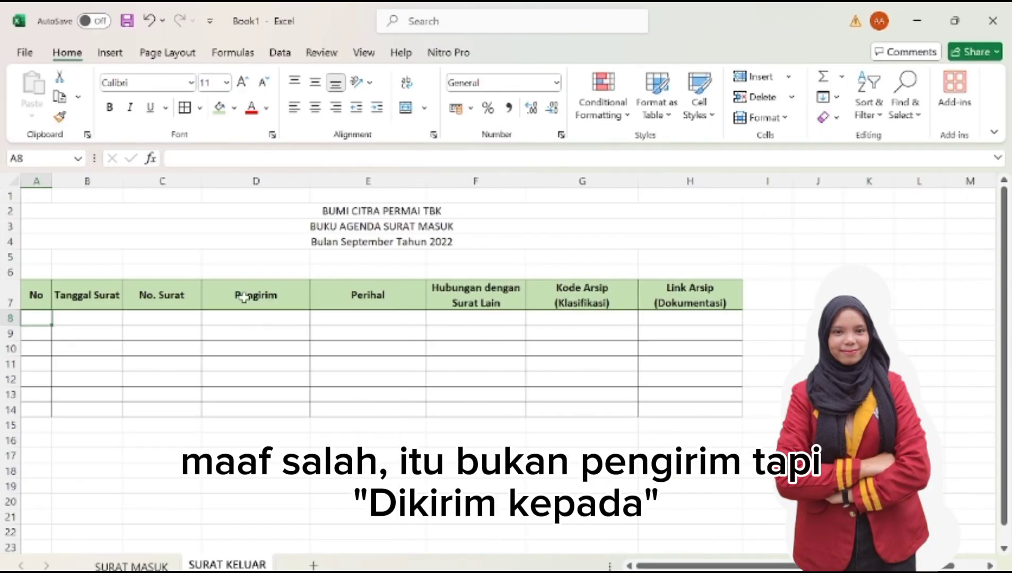
Fill row 8 with company PT GRAHA BAHANA, number 1, date 15/09/2022 and letter number 060/MCP/IX/2022
left_click(240, 318)
type("PT GRAHA BAHANA")
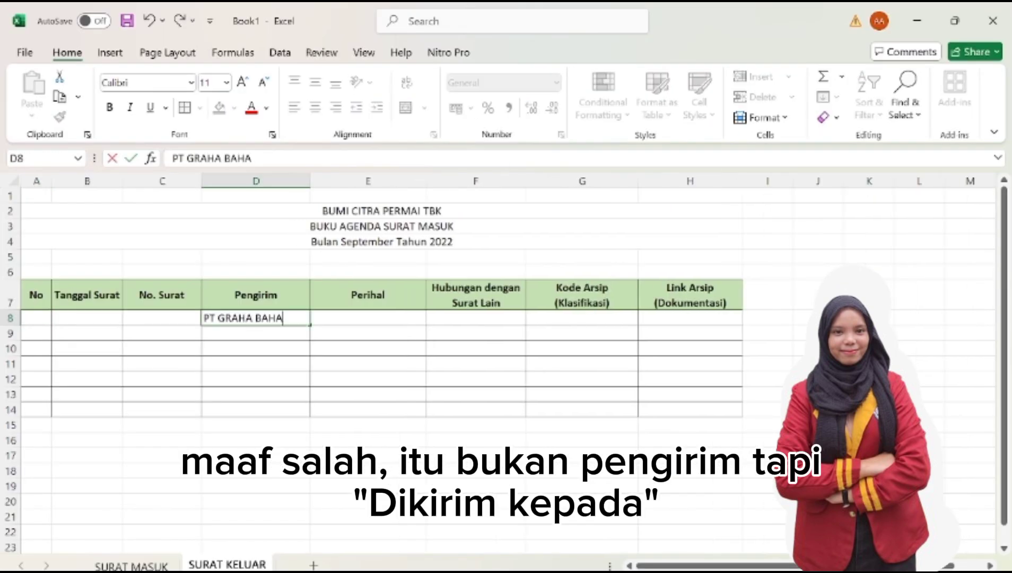
left_click(31, 315)
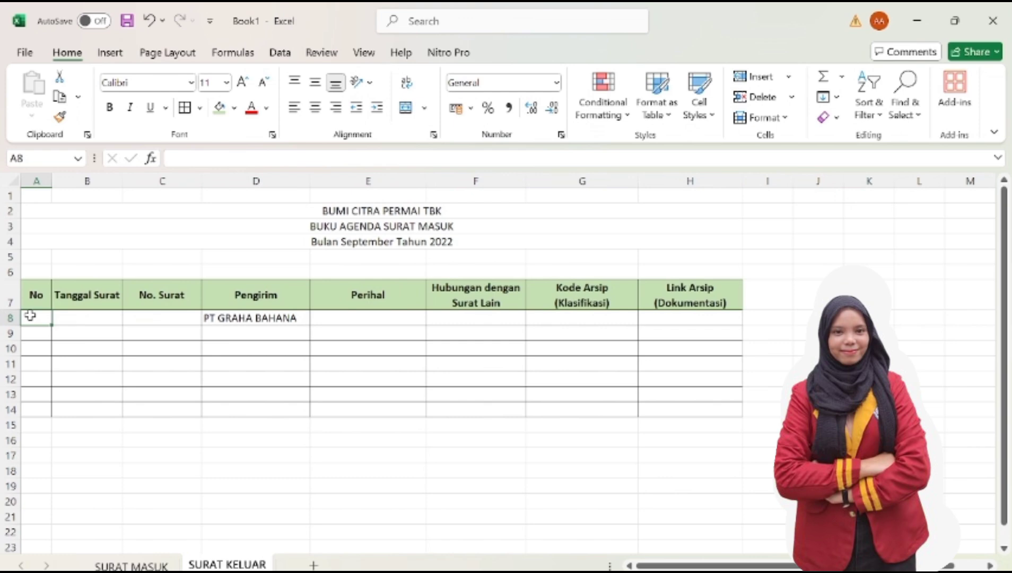
type("1")
left_click(84, 315)
type("15/09/2022")
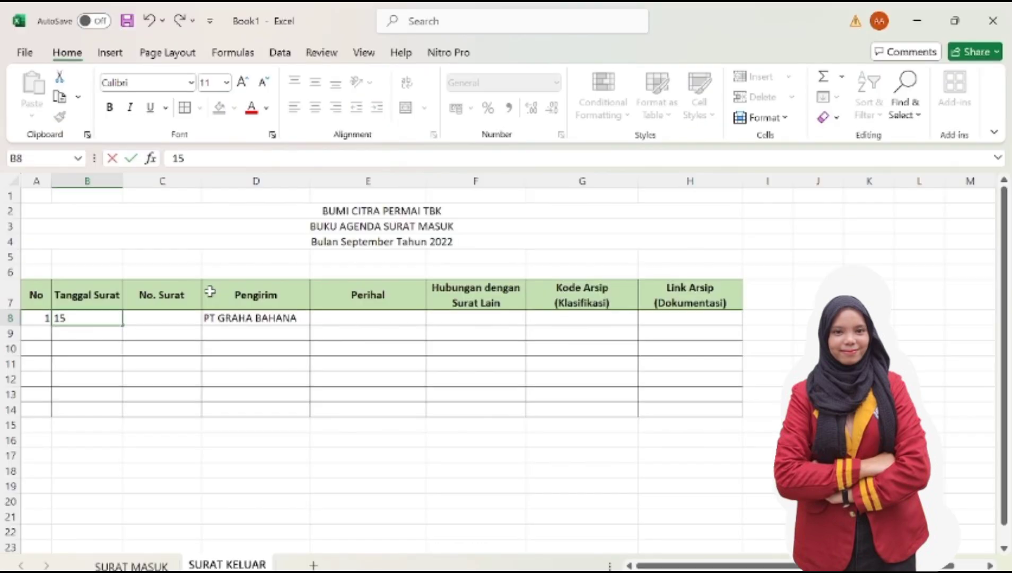
key("Tab")
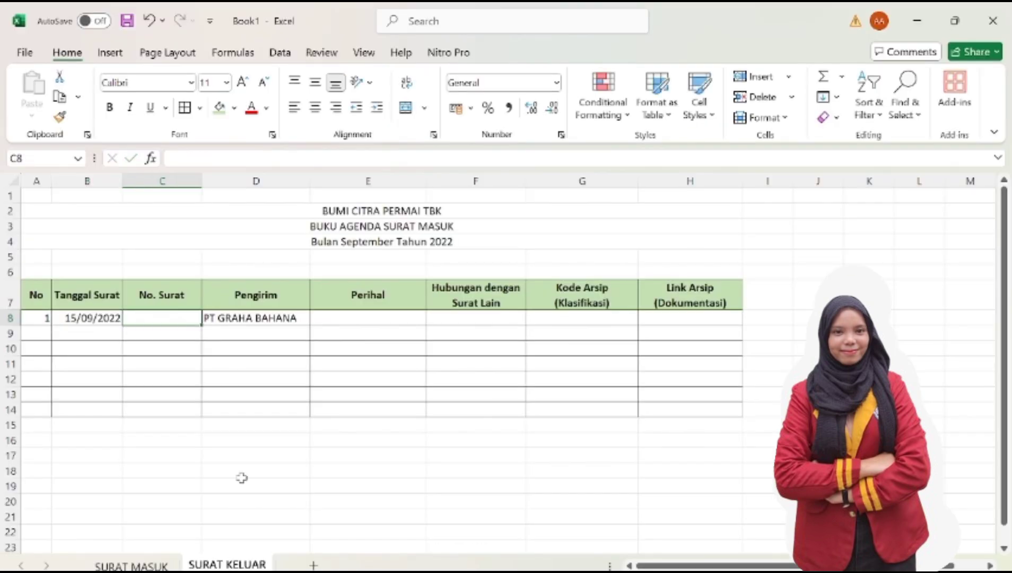
type("060/MCP/IX/2022")
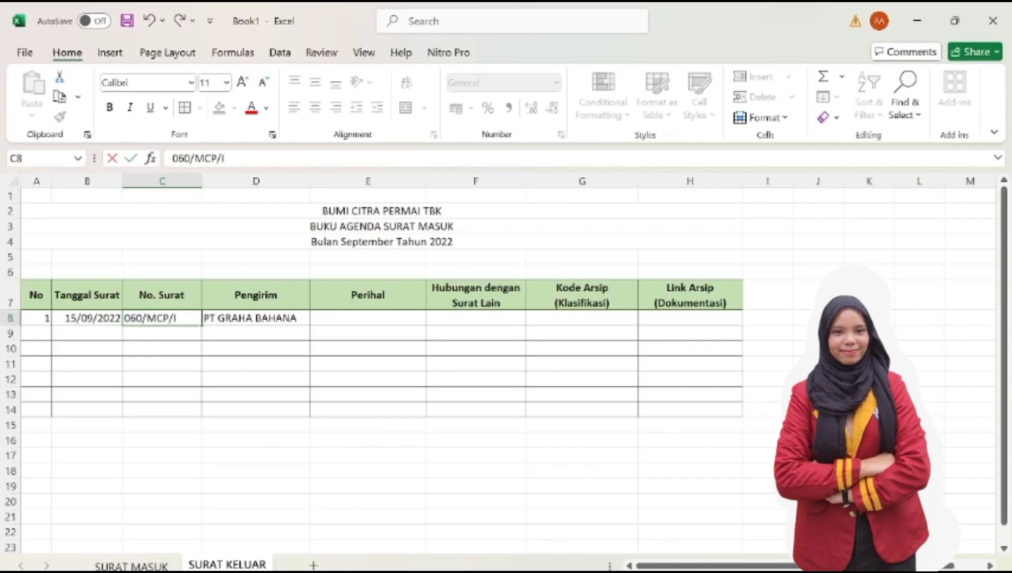
Enter the subject "Penawaran" in E8 and fit column C to the full letter number
key("Tab")
key("Tab")
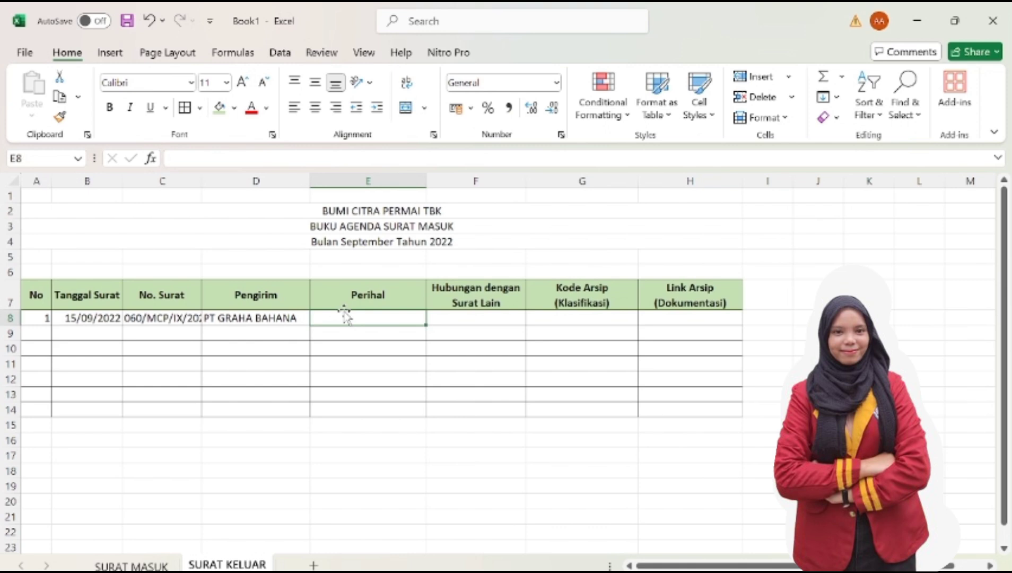
type("Penawaran")
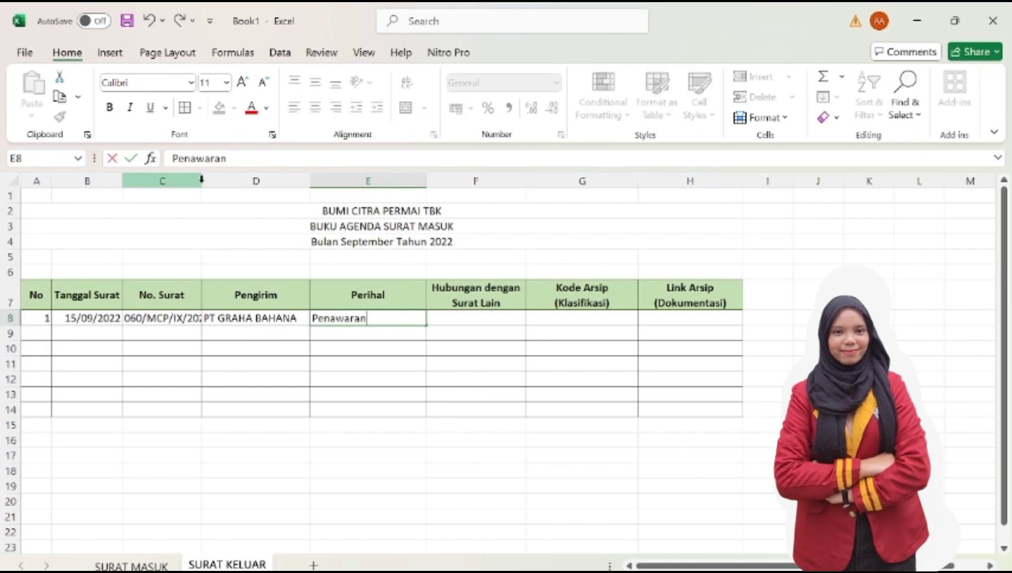
left_click(168, 181)
double_click(214, 181)
Leave the related-letter cell F8 empty and enter archive code 100-00-10 in G8
left_click(480, 318)
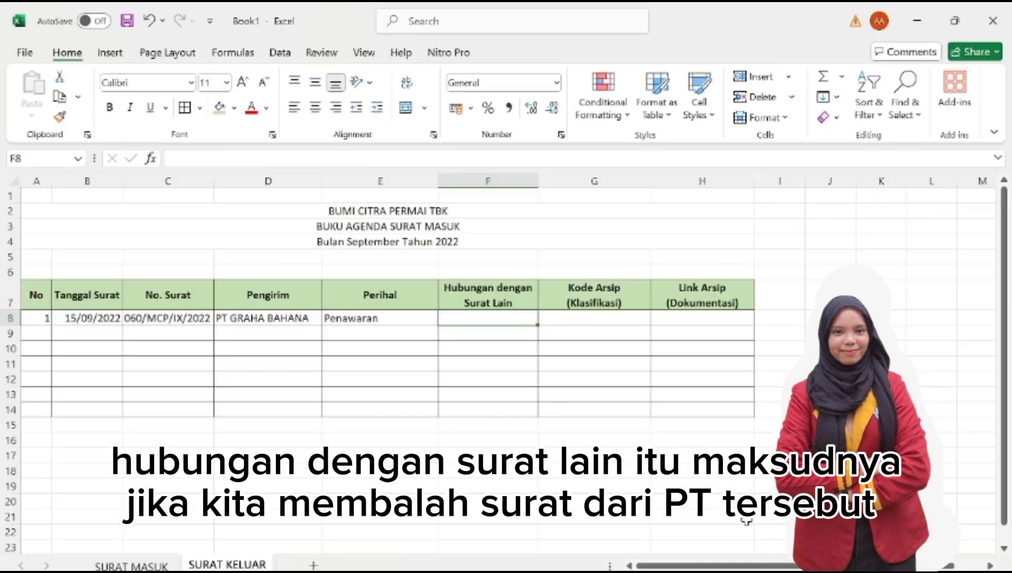
key("Tab")
double_click(488, 317)
key("Tab")
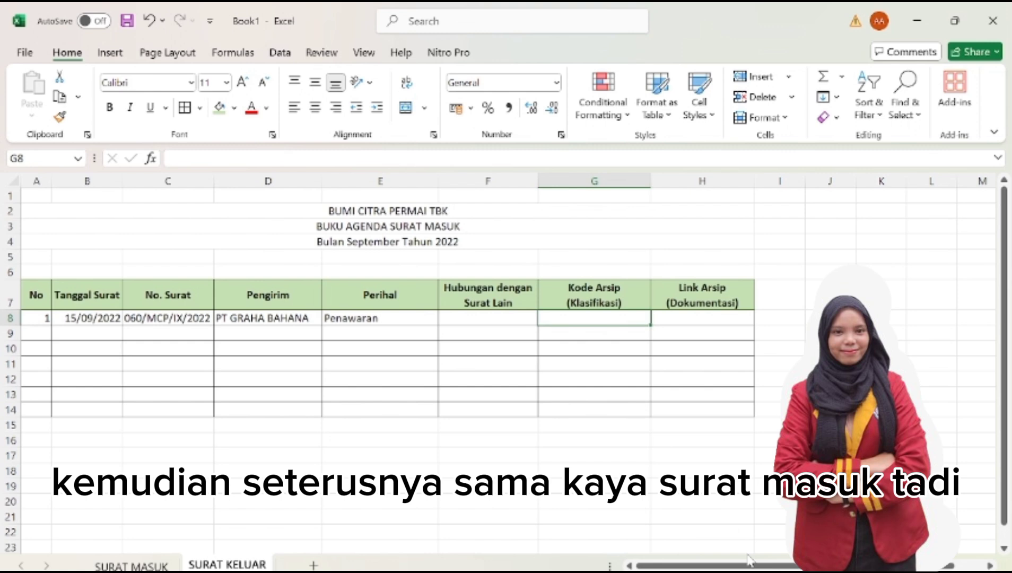
type("100-00-")
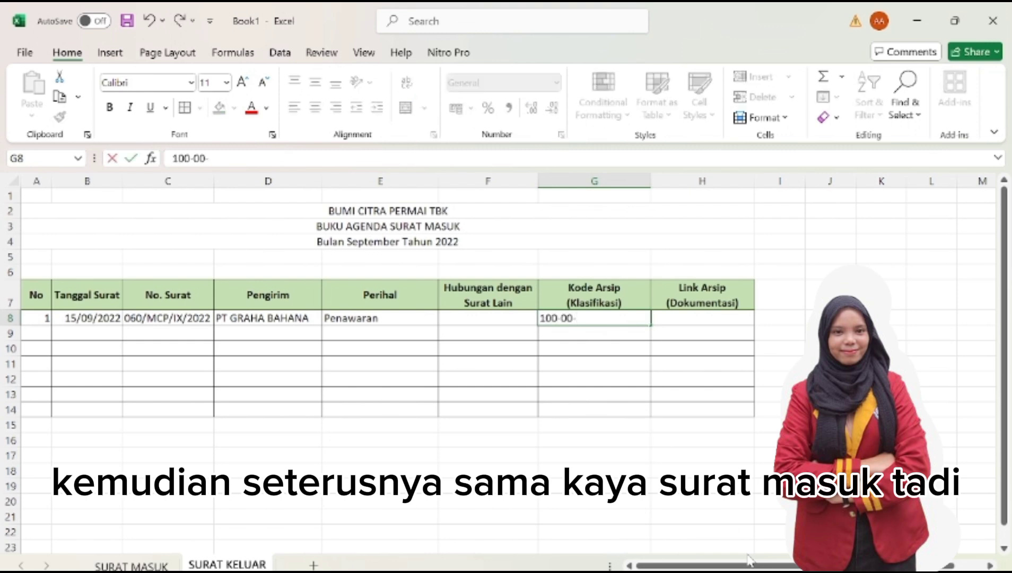
type("10")
key("Return")
Start the second outgoing letter in row 9 with BANK BNI in D9 and number 002 in A9
key("Left")
key("Left")
key("Left")
key("Left")
key("Left")
key("Left")
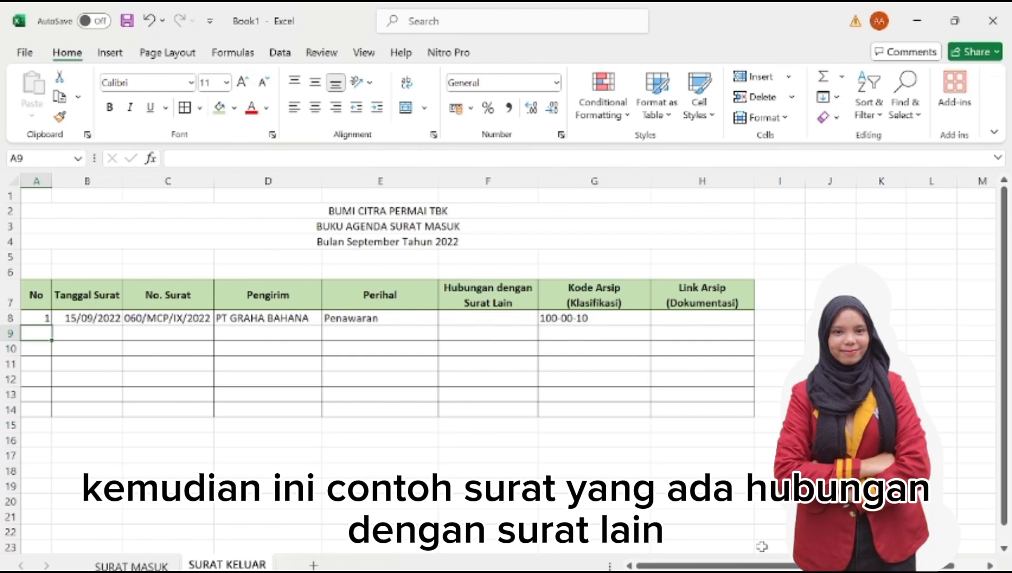
left_click(255, 335)
type("BANK BNI")
left_click(36, 334)
type("002")
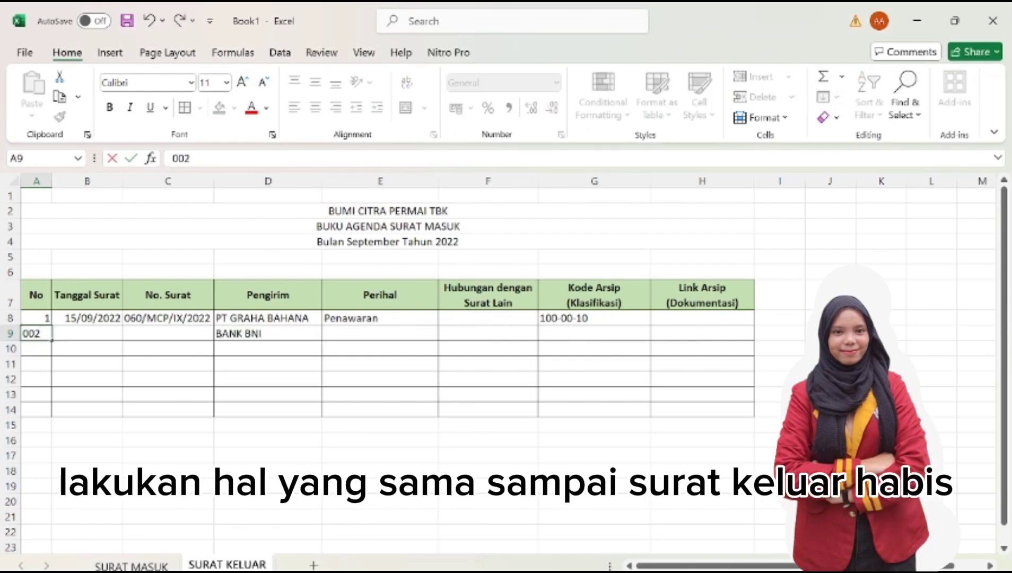
Consult the outgoing-letter PDF and enter date 16/09/2022 in B9 and letter number 061/MCP/IX/2022 in C9
left_click(84, 336)
key("alt+Tab")
key("alt+Tab")
type("16-09-2022")
left_click(167, 334)
key("alt+Tab")
key("alt+Tab")
type("061/MCP/IX/2022")
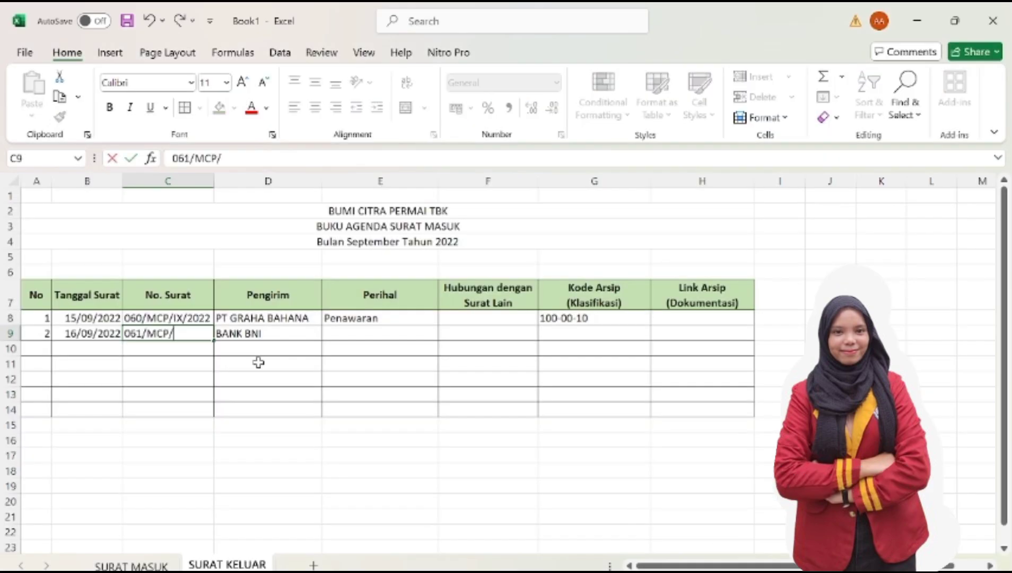
Enter the subject "Kesanggupan Pembayaran" in E9, and switch to the outgoing-letter PDF in the browser
key("Tab")
key("Tab")
type("Kesanggupan Pembayaran")
key("alt+Tab")
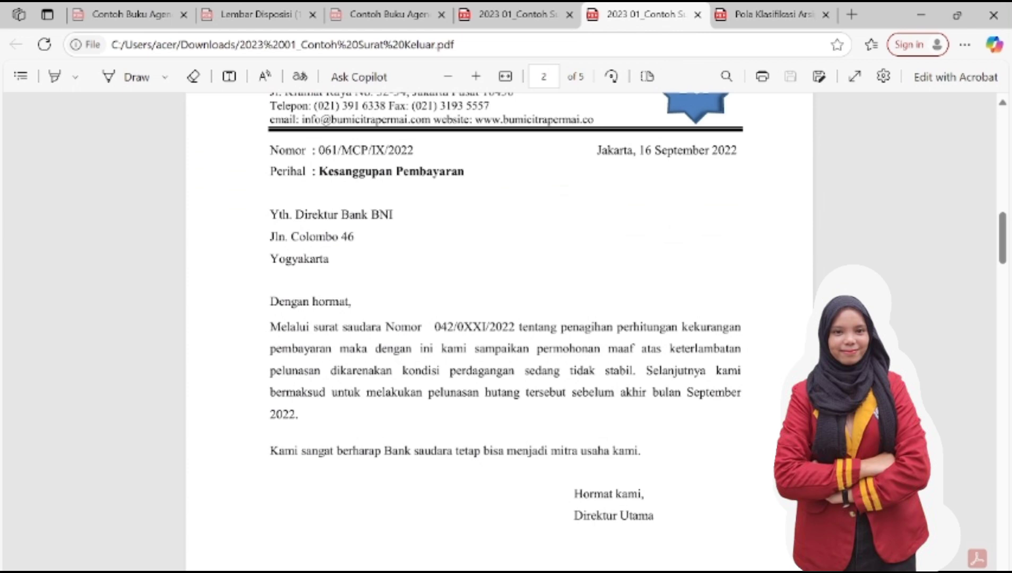
Return to the workbook and enter related-letter number 042/0XX1/2022 in F9 of SURAT KELUAR
key("alt+Tab")
key("Tab")
type("042/0XX1/")
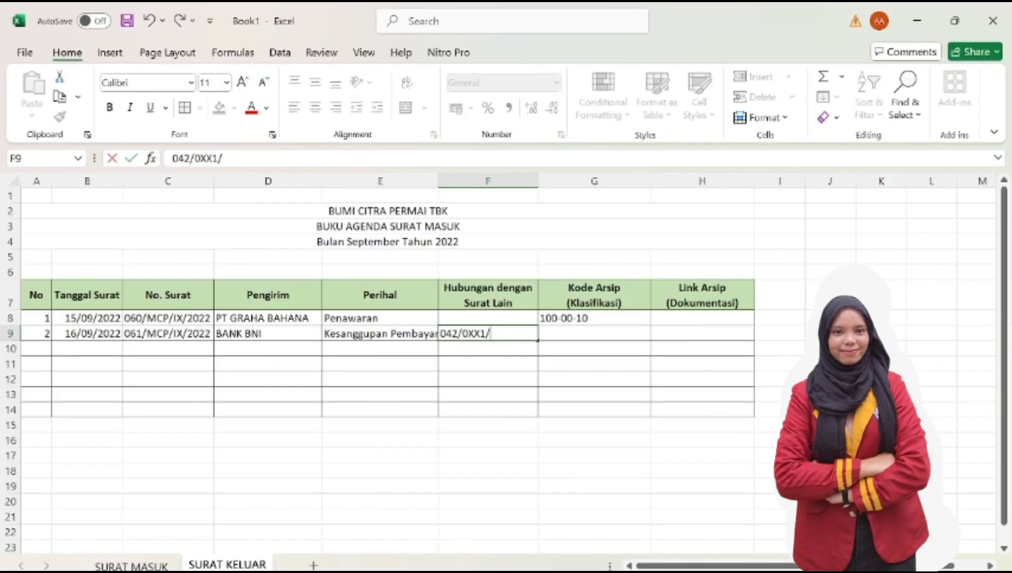
type("2022")
Switch to Google Drive in the browser and create a folder named BUMI CITRA PERMAI TBK in My Drive
key("alt+Tab")
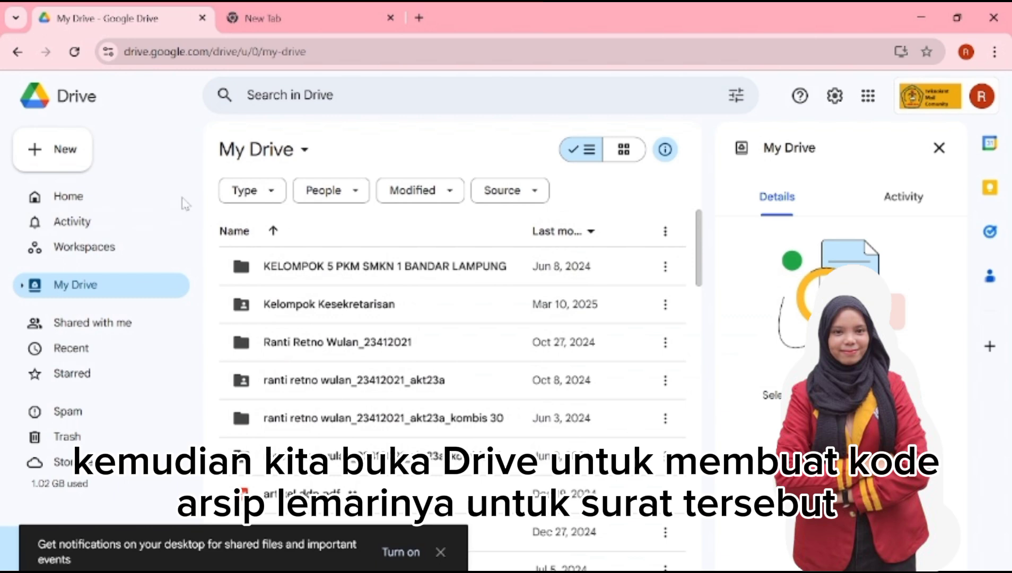
left_click(51, 152)
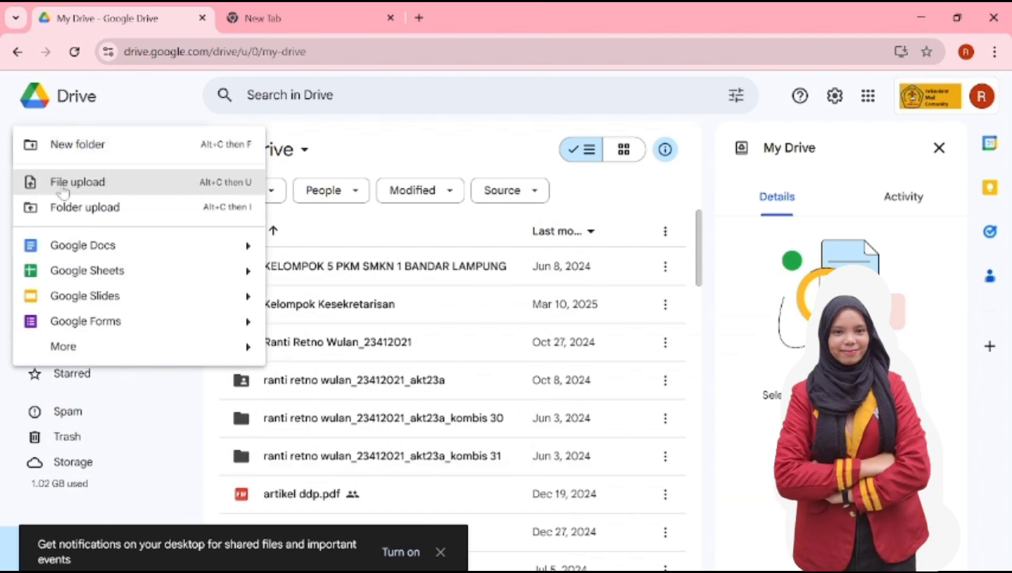
left_click(51, 144)
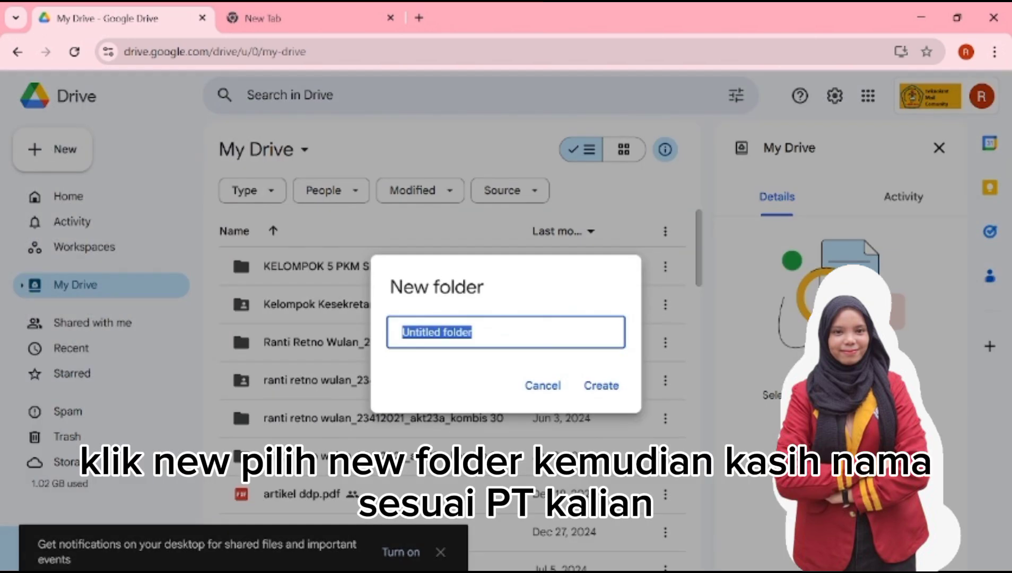
type("b")
key("BackSpace")
key("BackSpace")
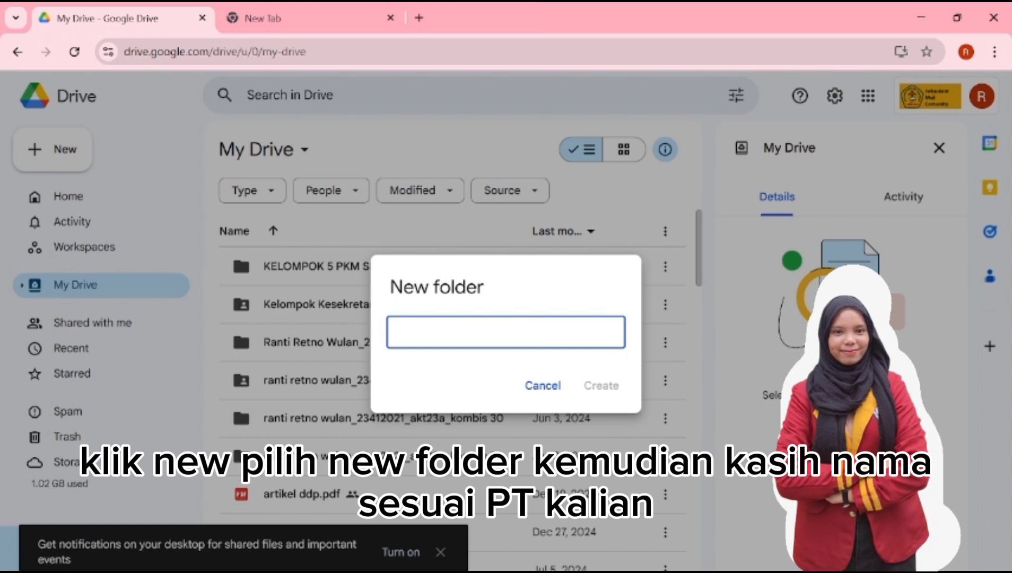
type("BUMI CITRA ")
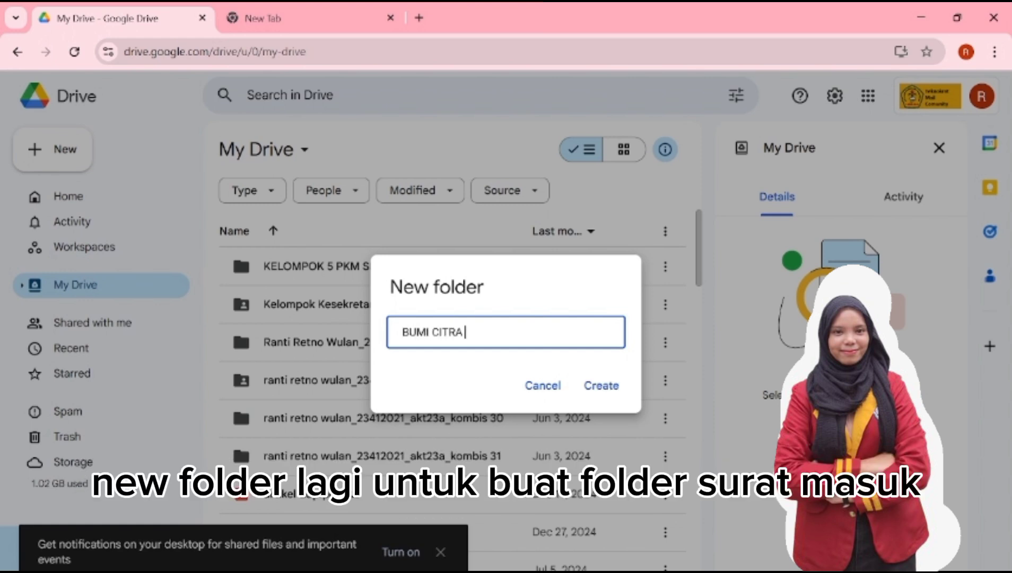
type("PERMASI =")
key("BackSpace")
key("BackSpace")
key("BackSpace")
key("BackSpace")
type("AI")
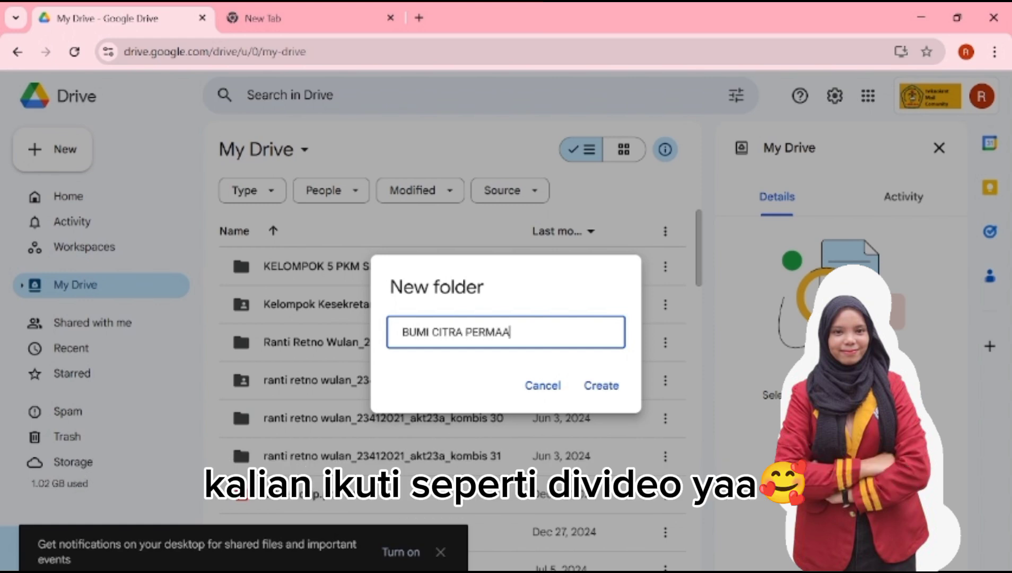
type(" TBK")
left_click(596, 386)
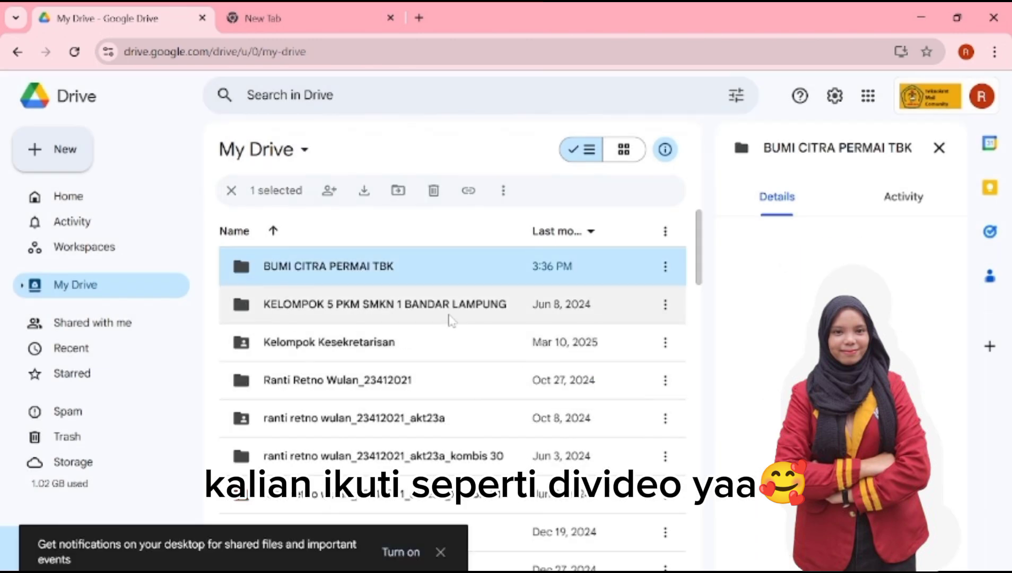
Open the BUMI CITRA PERMAI TBK folder and create a subfolder named SURAT MASUK
double_click(374, 267)
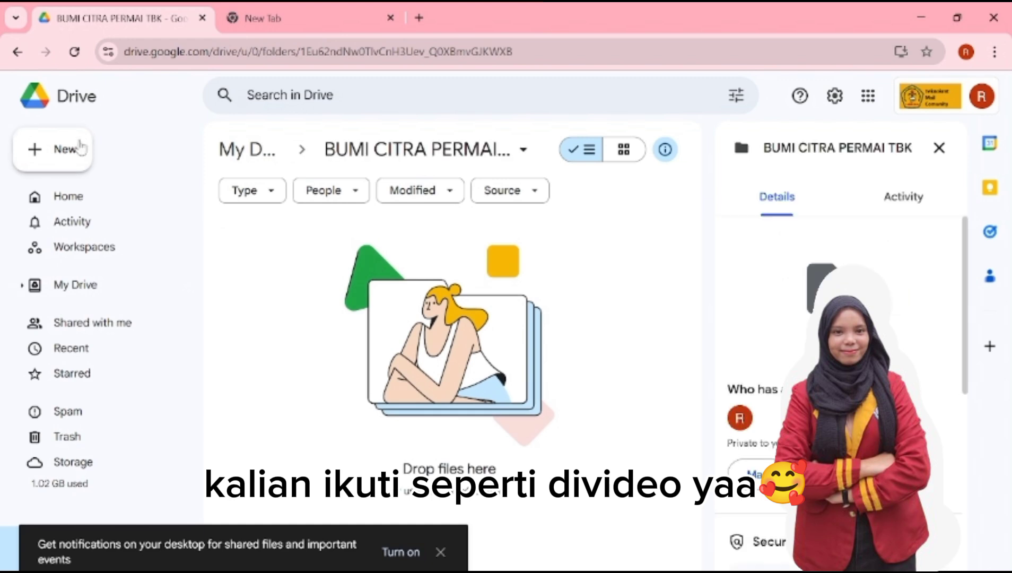
left_click(63, 153)
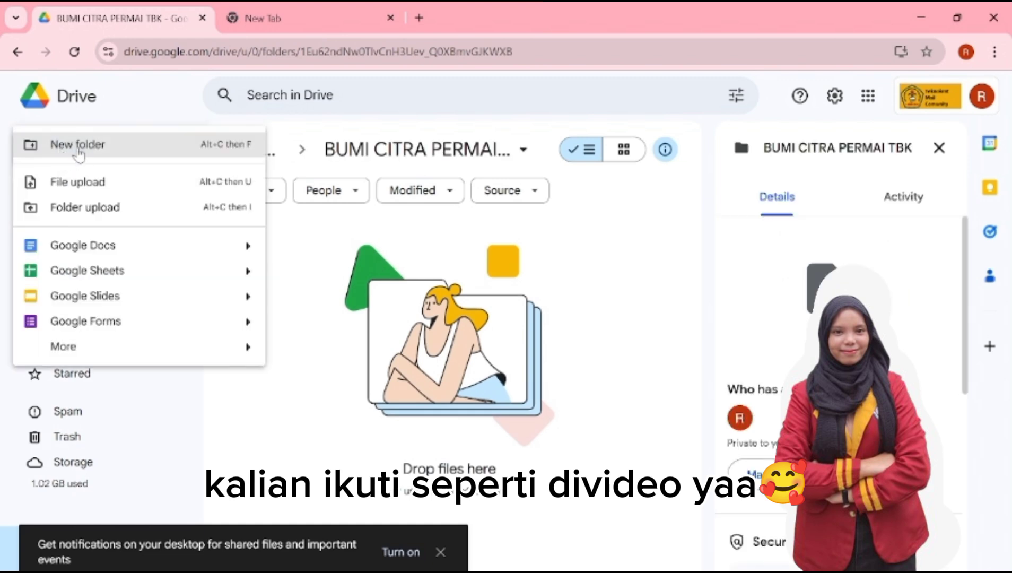
left_click(78, 153)
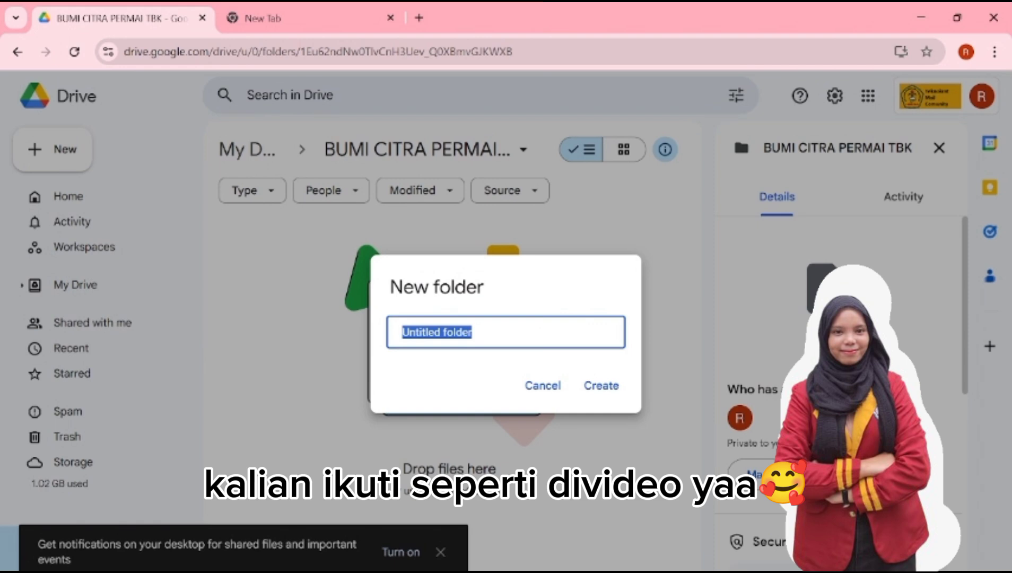
type("SURAT MASUK")
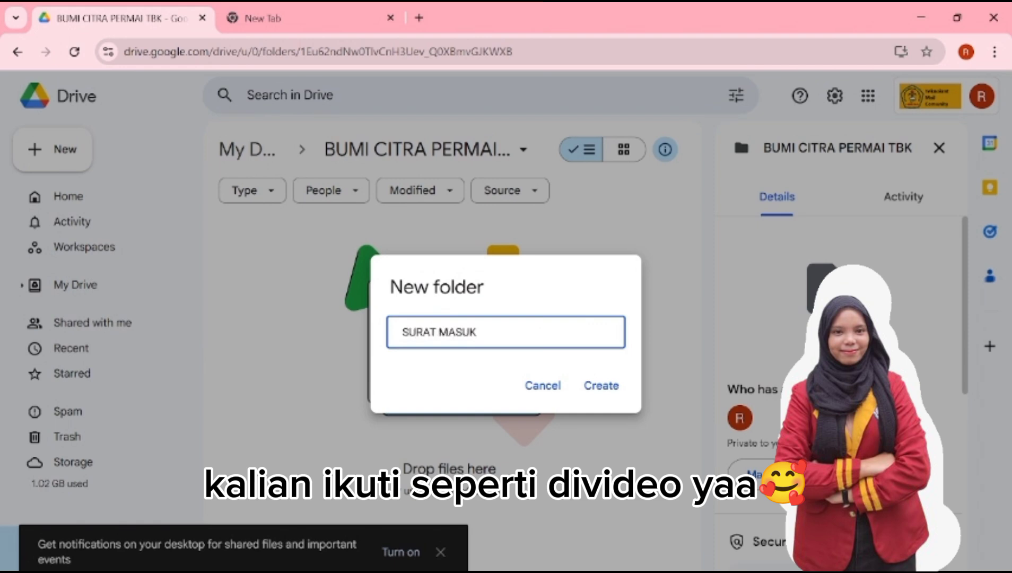
left_click(600, 385)
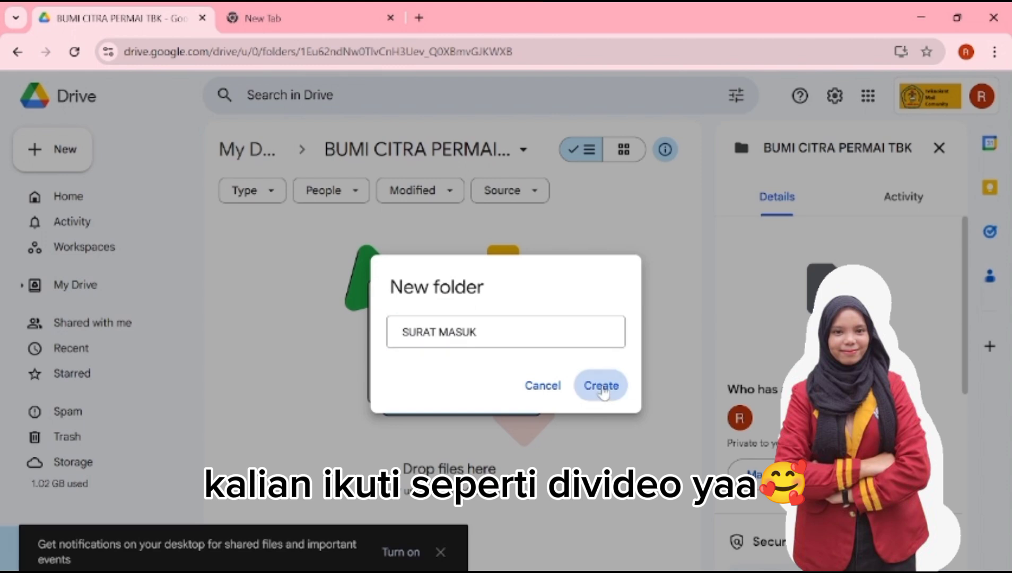
Create a second subfolder named SURAT KELUAR in BUMI CITRA PERMAI TBK
left_click(94, 156)
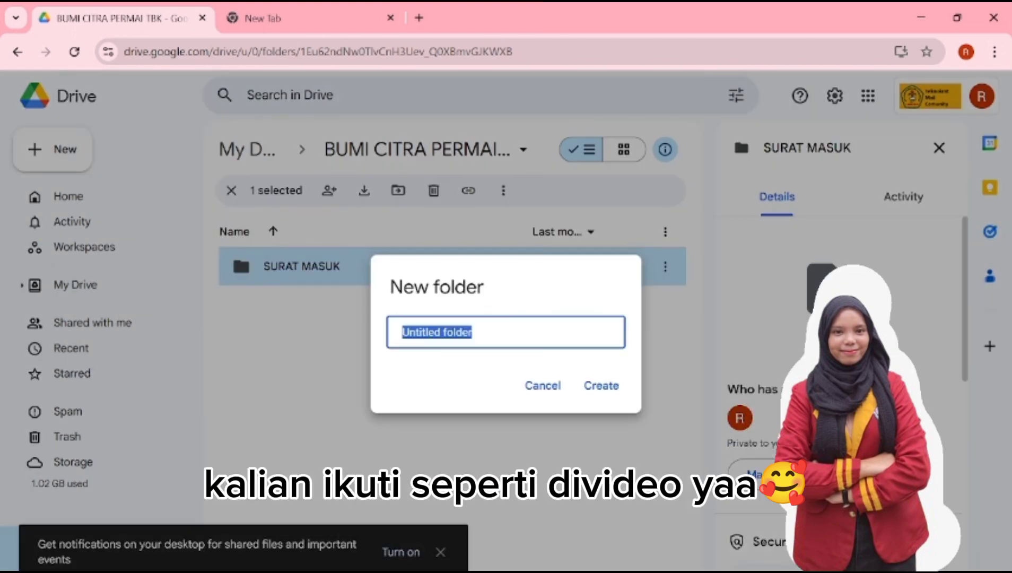
type("SURAT KELUAR")
left_click(602, 385)
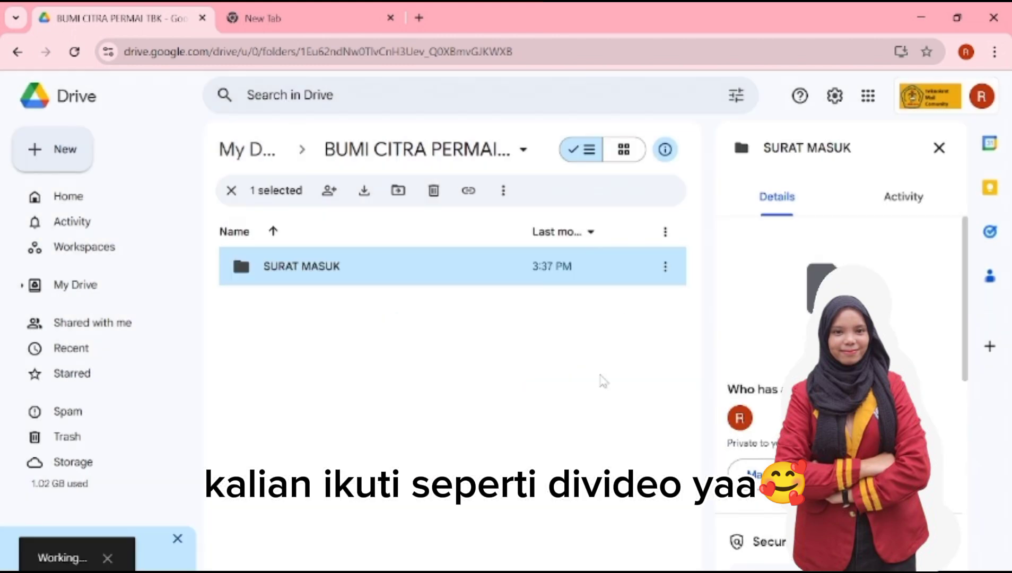
Open the SURAT MASUK folder and consult the Pola Klasifikasi Arsip PDF for the archive codes
double_click(328, 310)
left_click(67, 153)
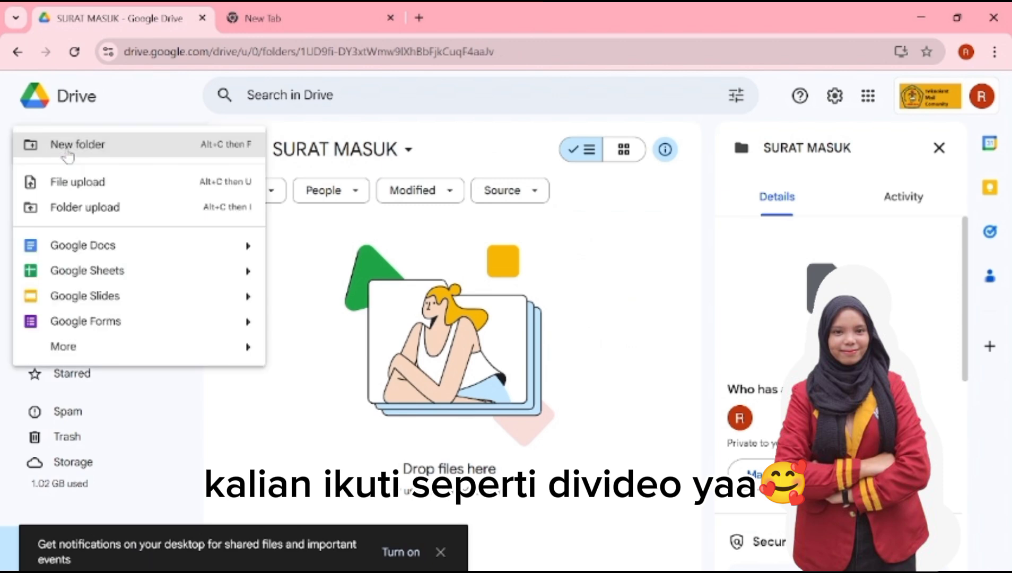
left_click(344, 393)
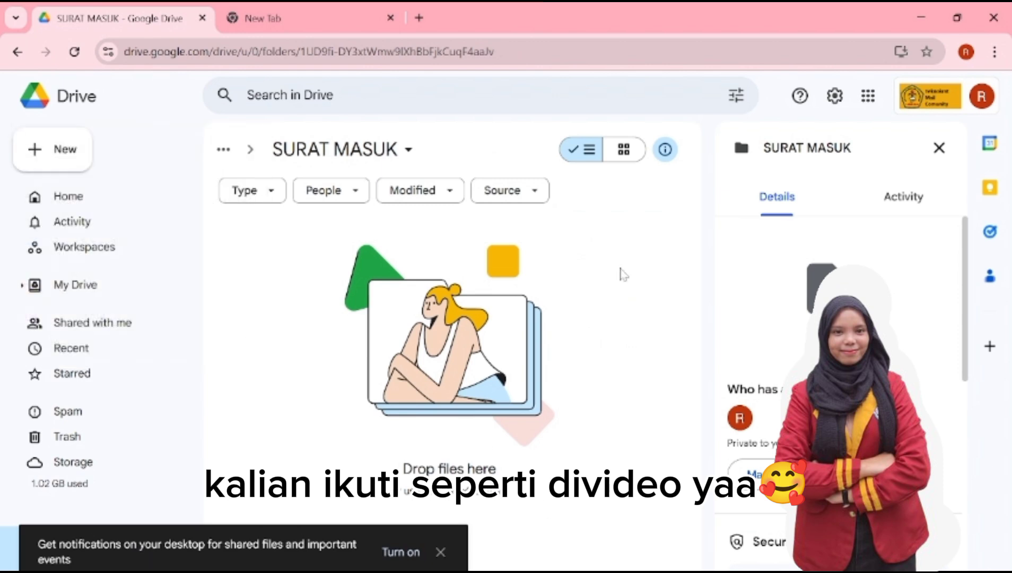
left_click(605, 572)
mouse_move(744, 572)
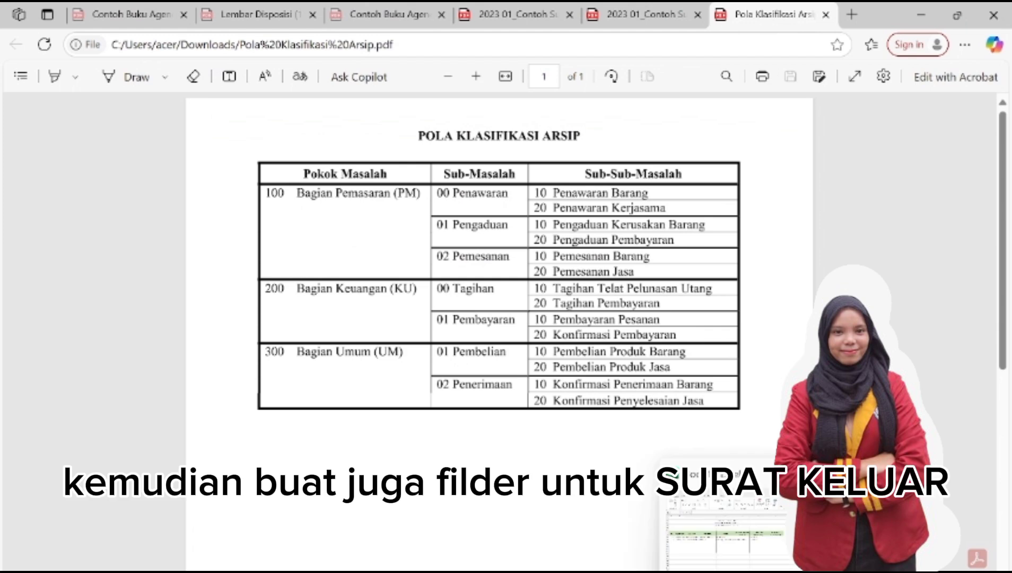
right_click(745, 572)
Return to Google Drive and create a folder named SM.100.00.10 inside SURAT MASUK
left_click(605, 481)
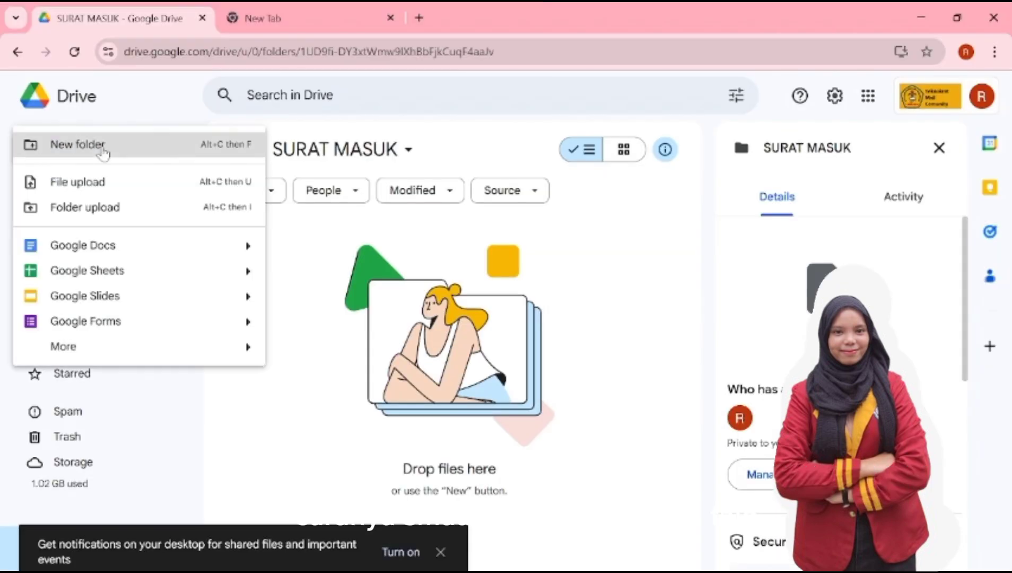
left_click(79, 142)
type("SM-100-")
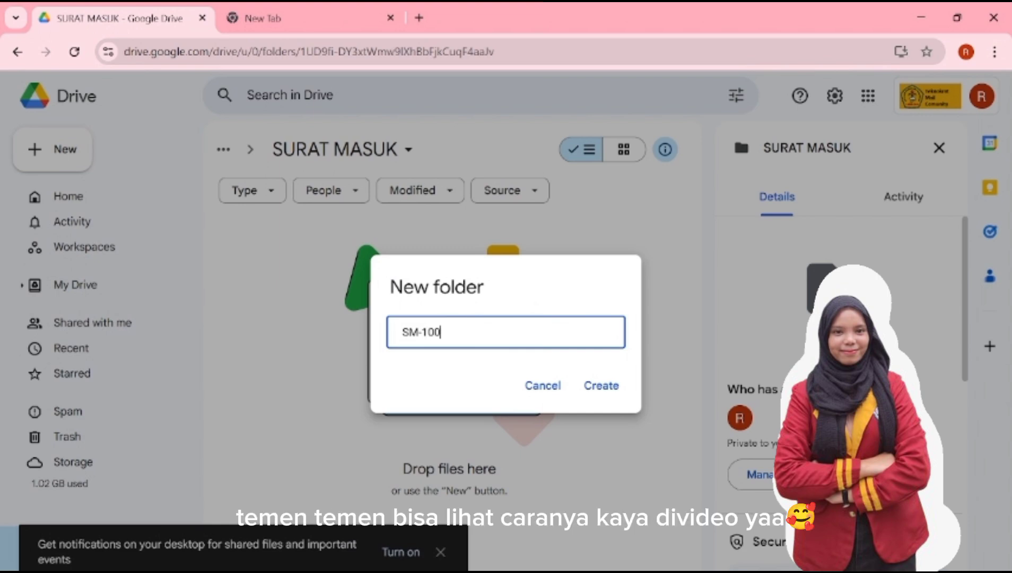
key("BackSpace")
key("BackSpace")
key("BackSpace")
key("BackSpace")
type(".100.00.10")
key("Return")
Create a folder named SM.100.00.20 inside SURAT MASUK
key("shift+f")
type("SM.")
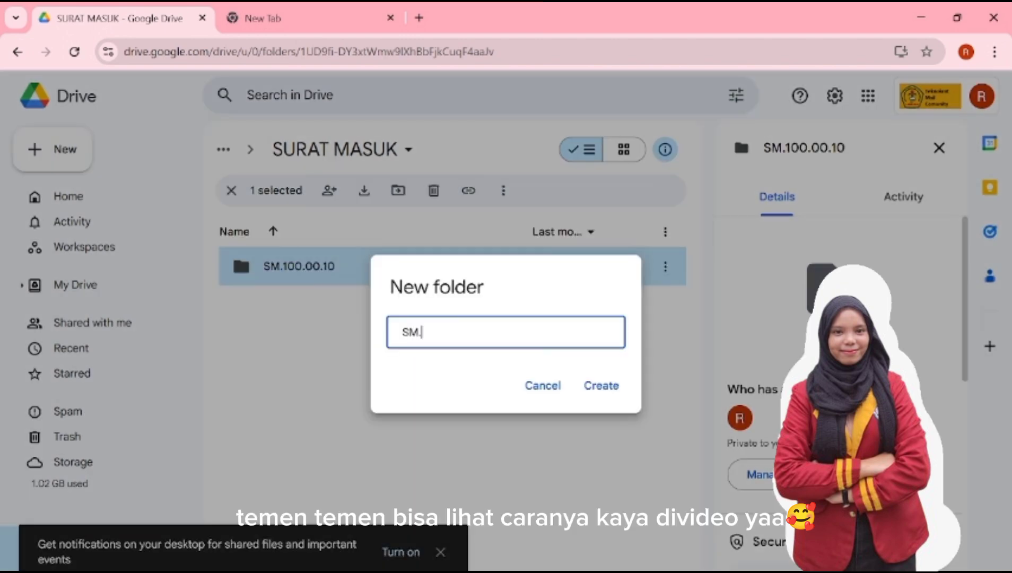
type("1000")
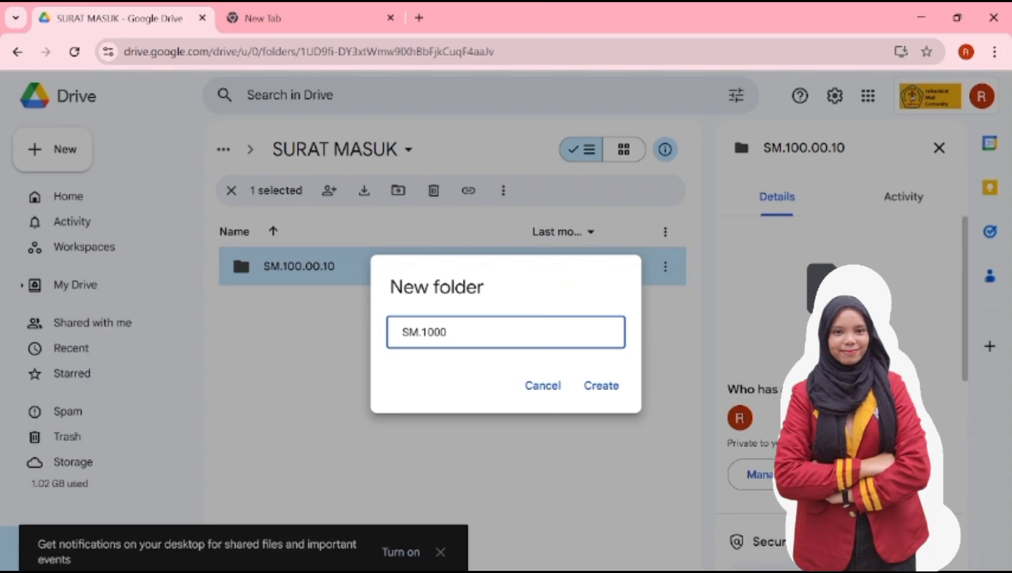
key("BackSpace")
type(".00.20")
key("Return")
Create the folders SM.100.01.10 and SM.100.01.20 inside SURAT MASUK
key("shift+f")
type("SM.100.01.")
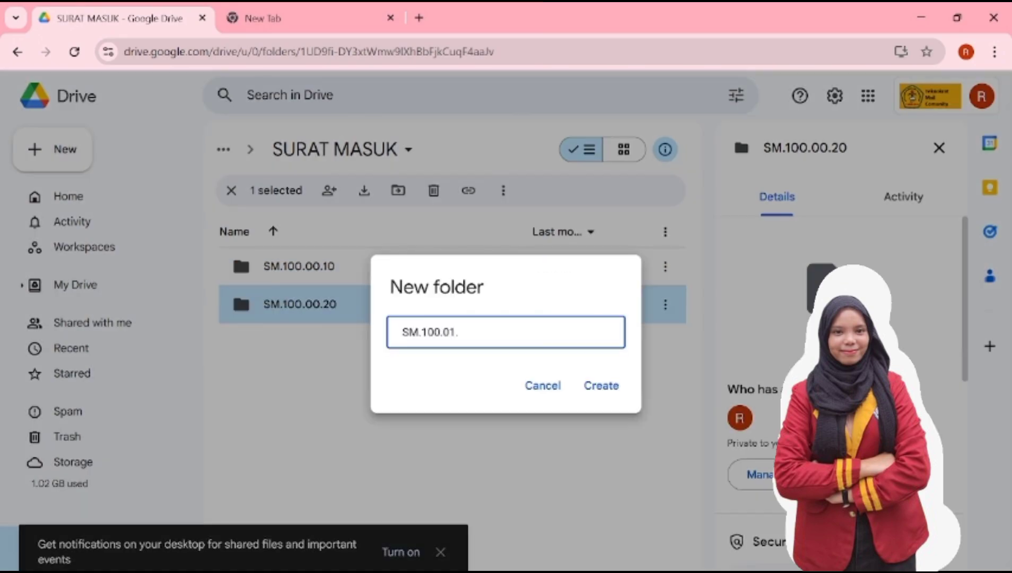
type("10")
key("Return")
key("shift+f")
type("SM.100.01.20")
key("Return")
Create the folders SM.100.02.10 and SM.100.02.20 inside SURAT MASUK
key("shift+f")
type("SM.100.02.10")
left_click(600, 385)
key("shift+f")
type("SM.100.02.20")
key("Return")
Create the folders SM.200.00.10 and SM.200.00.20 inside SURAT MASUK
key("shift+f")
type("SM")
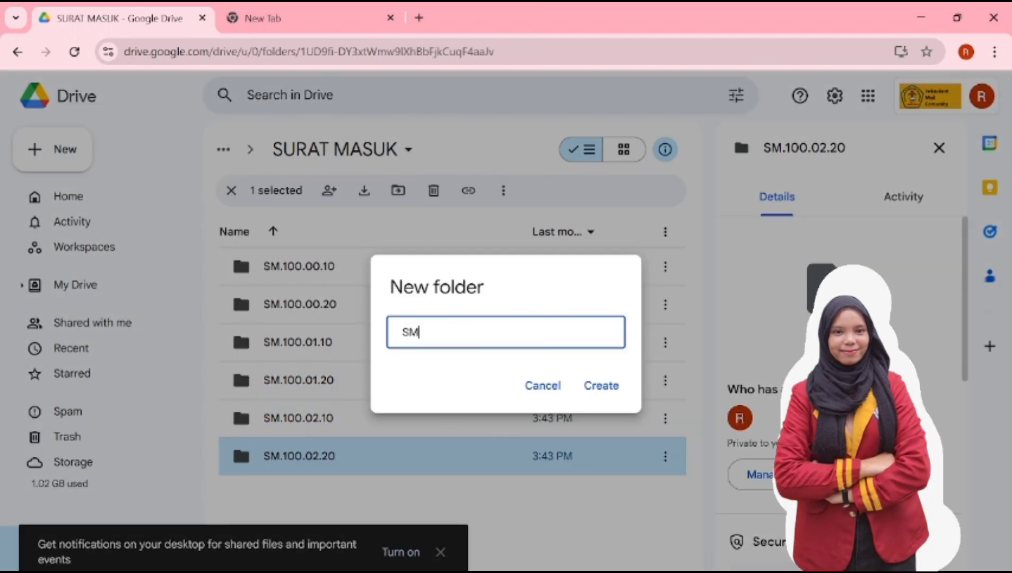
type(".200.00.10")
key("Return")
left_click(59, 149)
left_click(145, 149)
type("SM.200.00.20")
key("Return")
Create a folder named SM.200.01.10 inside SURAT MASUK, dismissing the notification pop-up
left_click(58, 149)
left_click(106, 149)
type("SM")
left_click(442, 553)
left_click(441, 553)
right_click(255, 240)
left_click(308, 259)
type("SM.200.01.10")
key("Return")
Create a folder named SM.200.01.20 inside SURAT MASUK
left_click(56, 149)
left_click(63, 146)
type("SM.200.01.20")
key("Return")
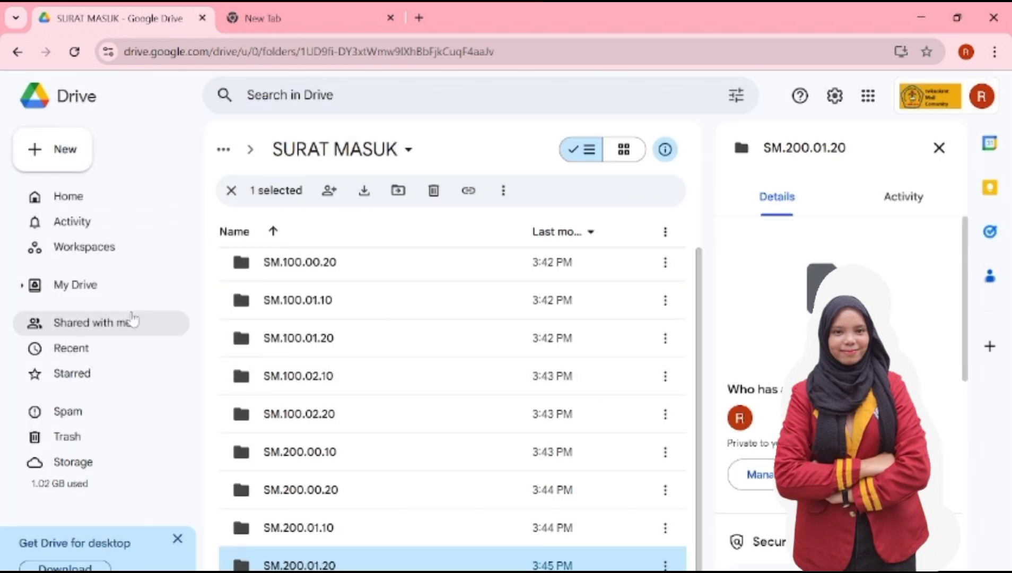
Create the folders SM.300.01.10 and SM.300.01.20 inside SURAT MASUK
left_click(60, 149)
left_click(69, 157)
key("BackSpace")
type("SM.300.01.10")
key("Return")
left_click(68, 155)
left_click(70, 154)
type("SM.300.01.20")
key("Return")
Create the folders SM.300.02.10 and SM.300.02.20 inside SURAT MASUK
left_click(67, 150)
left_click(113, 146)
type("SM")
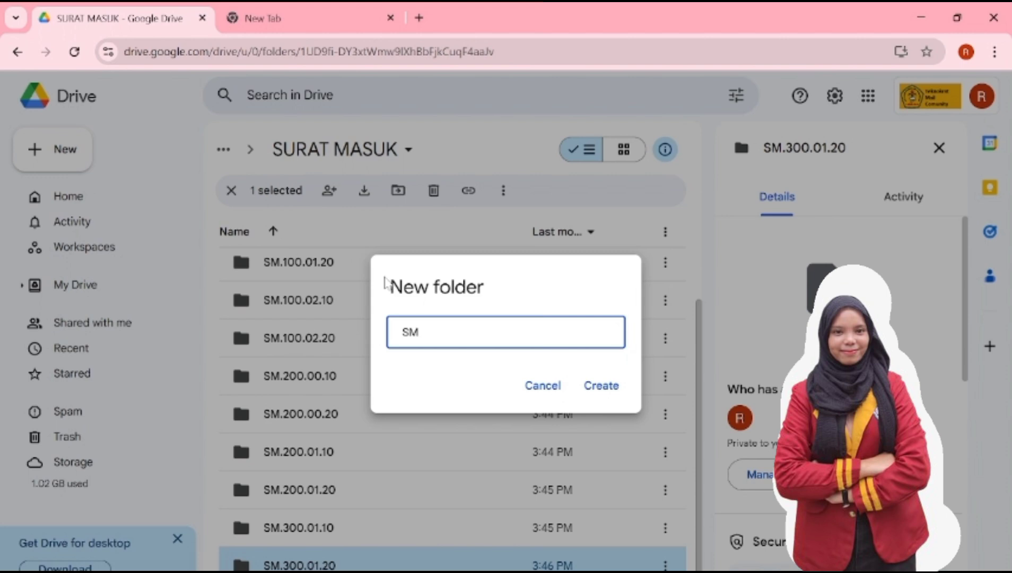
type(".300.02.10")
left_click(597, 391)
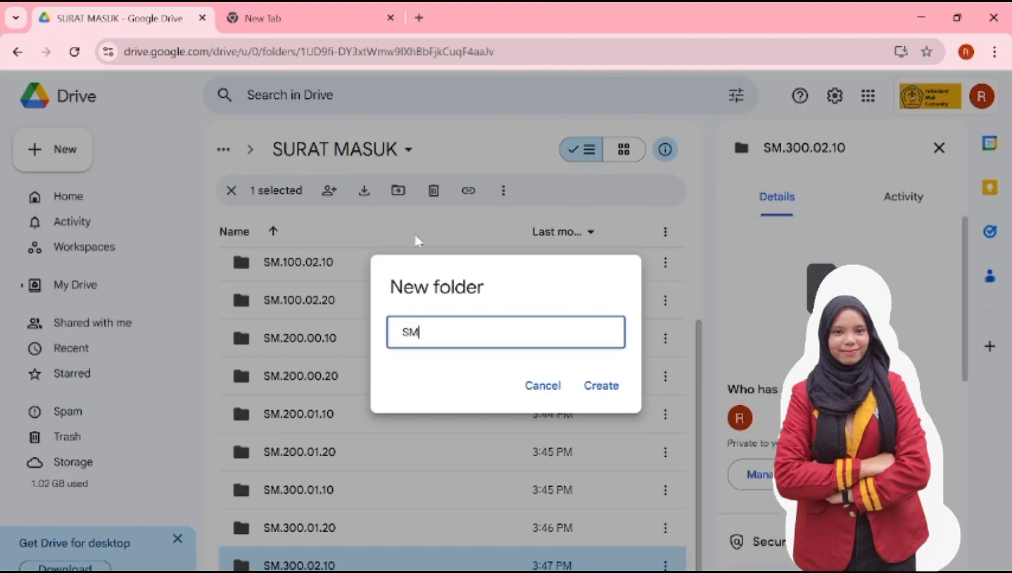
type(".300.02.20")
key("Return")
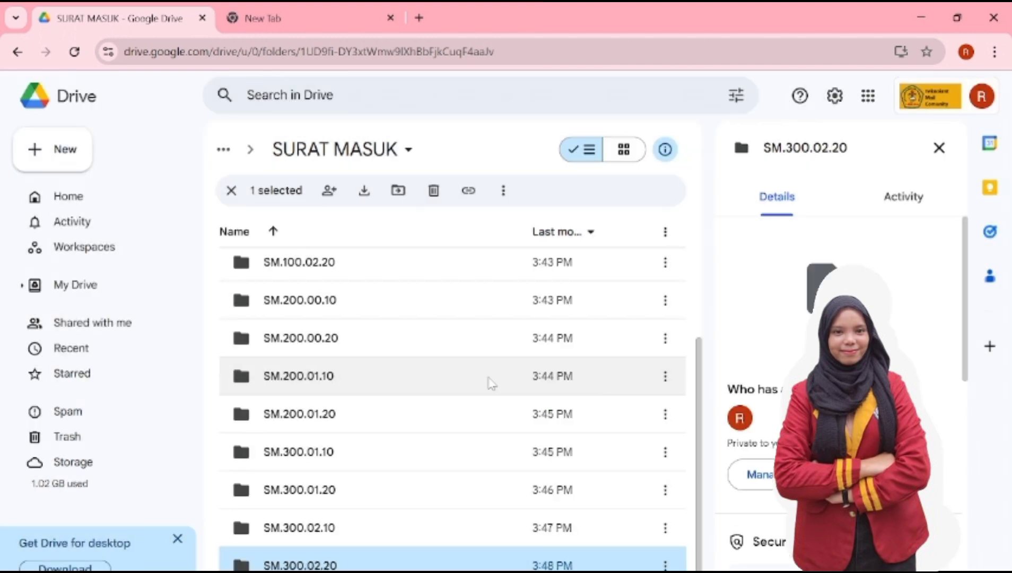
Go back to BUMI CITRA PERMAI TBK, open SURAT KELUAR, and create a folder named SK.100.00.10 in it
right_click(492, 383)
key("alt+Left")
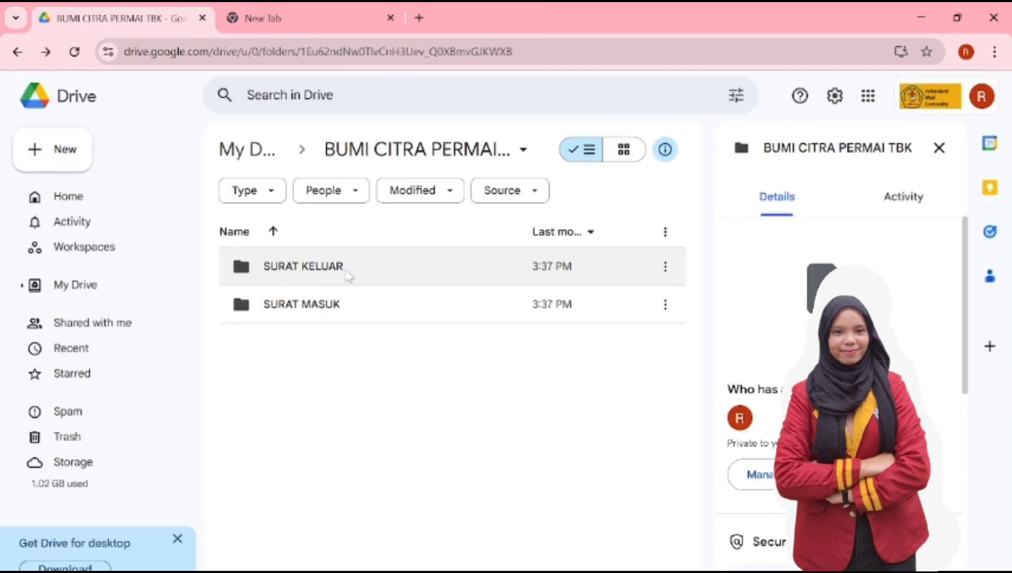
double_click(365, 273)
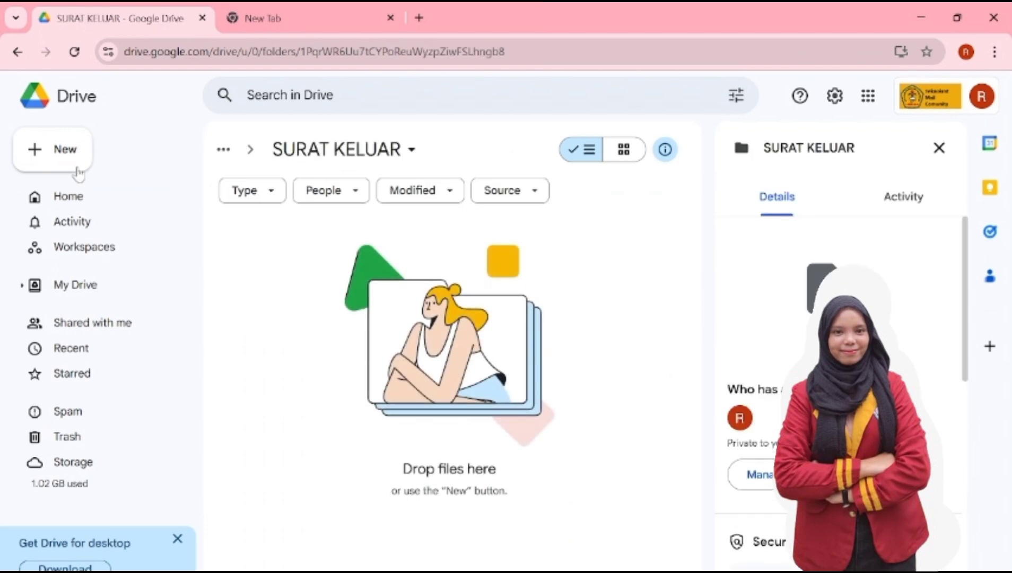
left_click(51, 154)
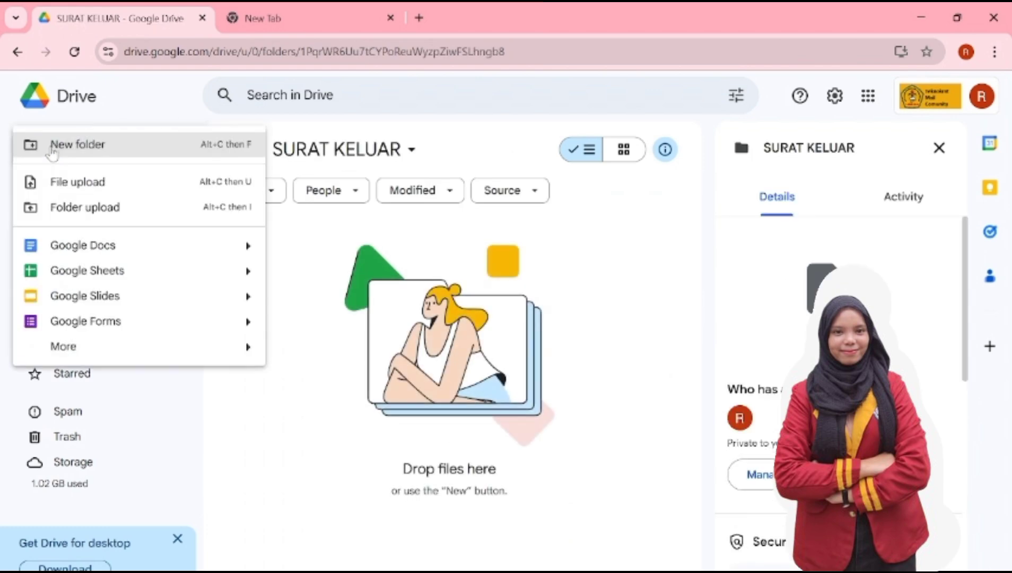
left_click(117, 143)
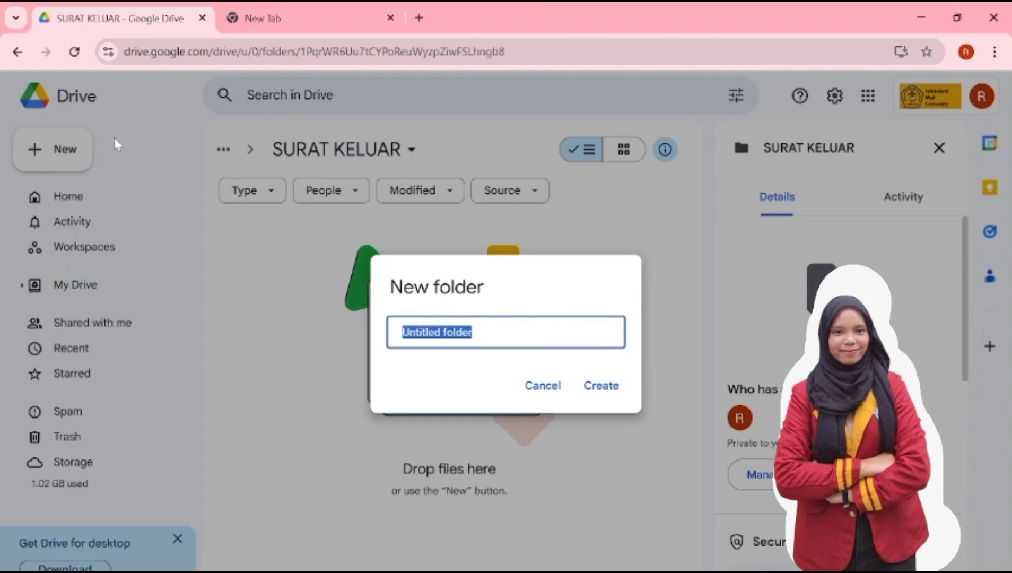
type("SK")
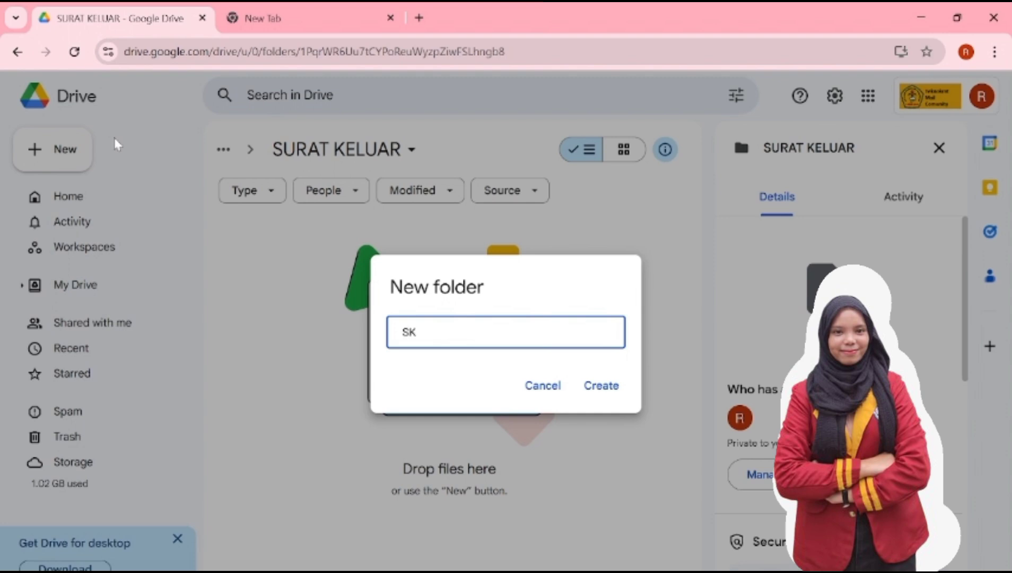
type(".100.00.10")
left_click(601, 385)
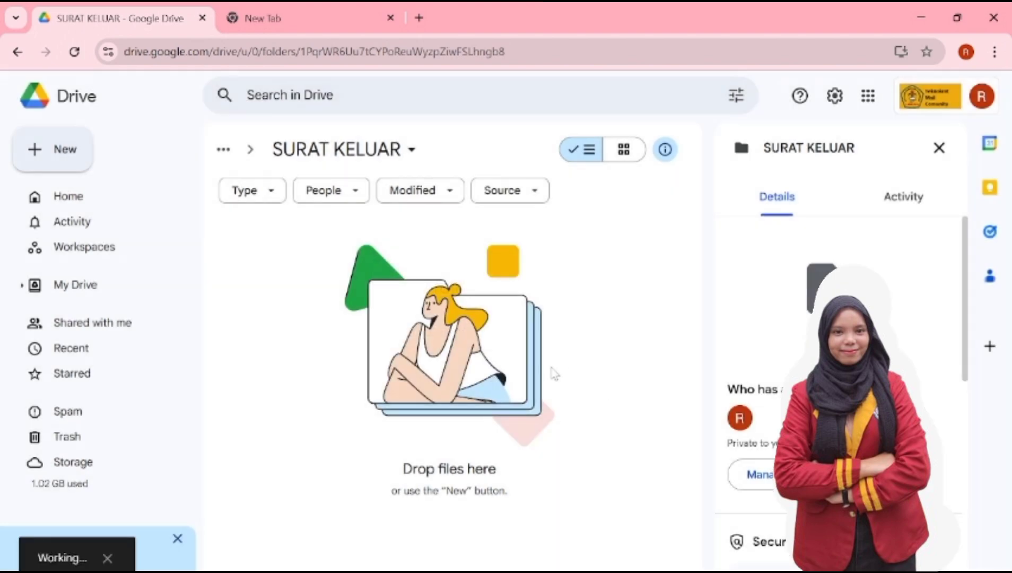
Create a folder named SK.100.00.20 inside SURAT KELUAR
left_click(54, 158)
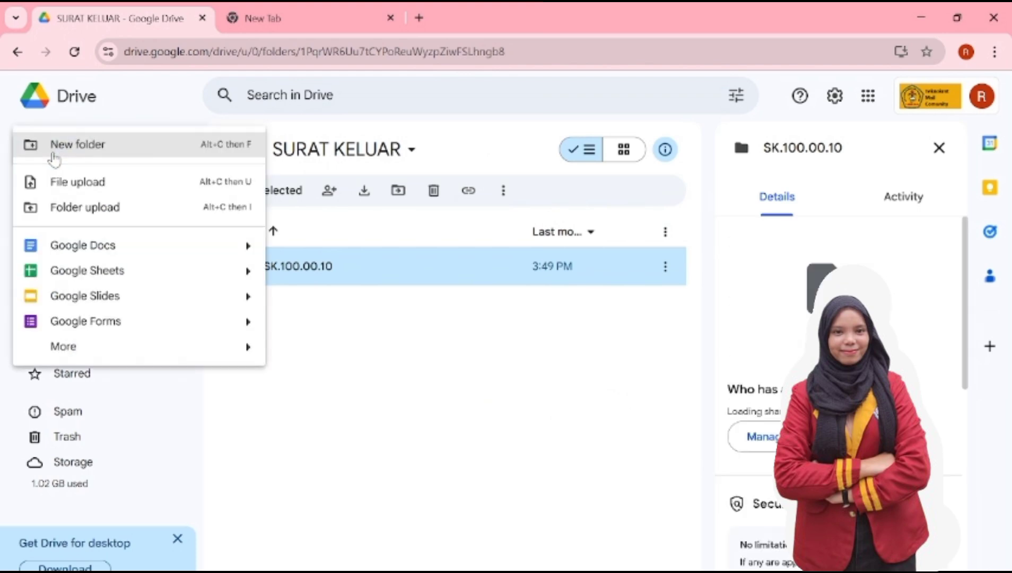
left_click(101, 152)
type("SK.100.00.20")
key("Return")
key("shift+f")
type("SK.200.00.10")
key("Return")
key("Delete")
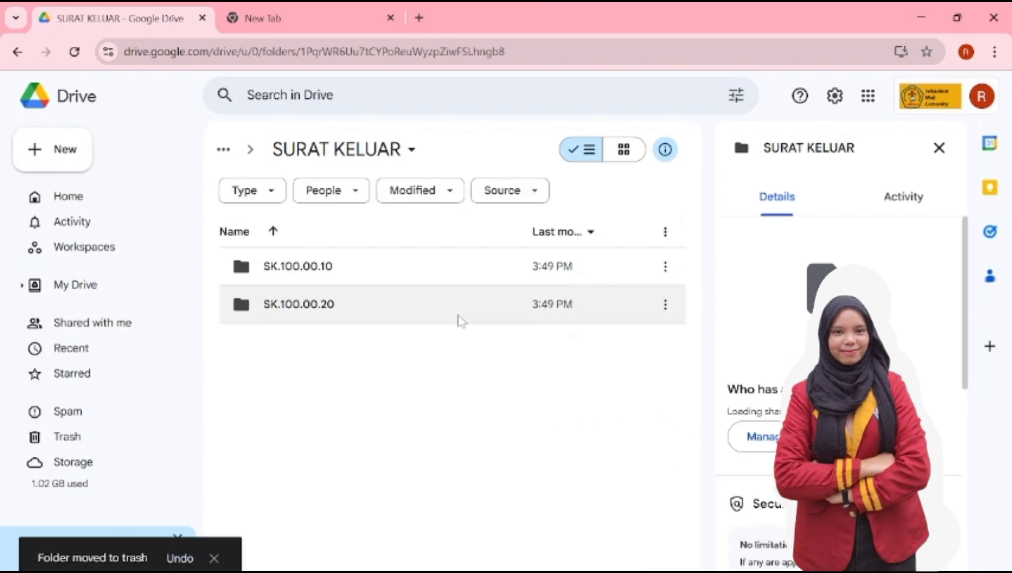
Create the folders SK.100.01.10 and SK.100.01.20 inside SURAT KELUAR
key("shift+f")
type("SK.100.01.10")
key("Return")
left_click(53, 149)
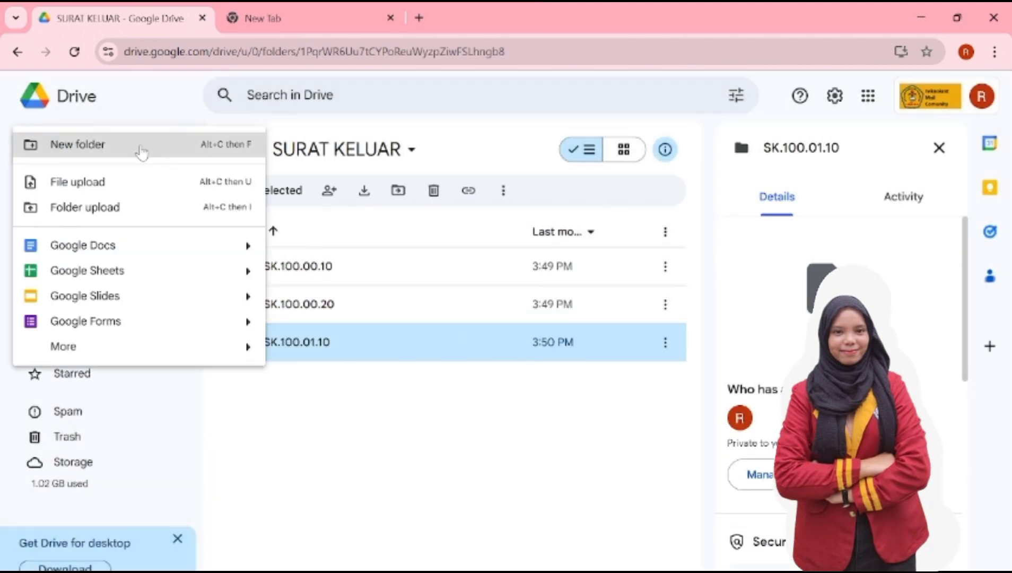
left_click(143, 154)
type("SK.100.01.")
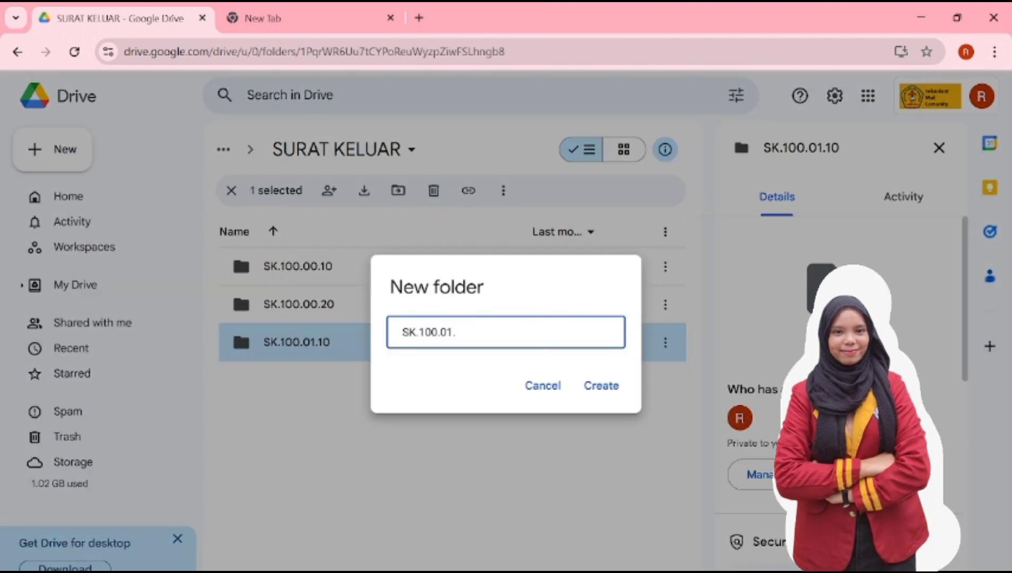
type("20")
key("Return")
left_click(389, 472)
Create the folders SK.100.02.10 and SK.100.02.20 inside SURAT KELUAR
left_click(54, 149)
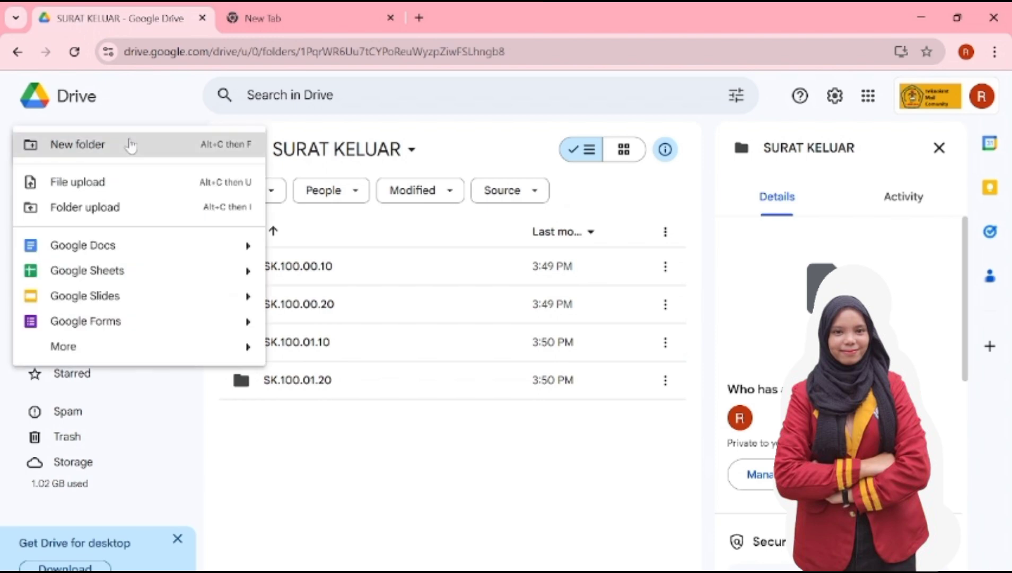
left_click(130, 145)
type("SK.100.02.10")
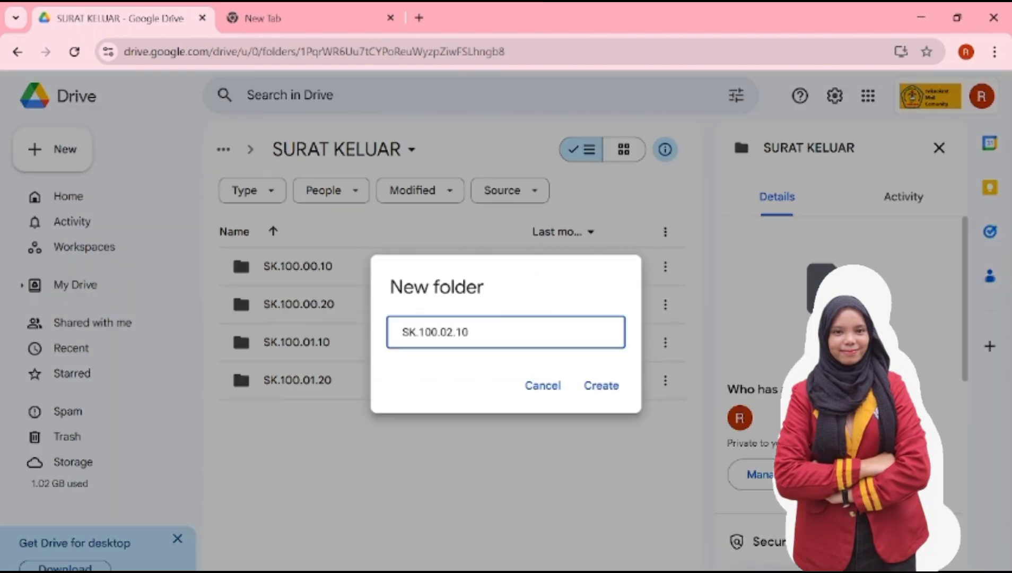
left_click(604, 386)
left_click(53, 149)
left_click(133, 149)
type("SK.100.02.20")
left_click(608, 384)
Create the folders SK.200.00.10 and SK.200.00.20 inside SURAT KELUAR
left_click(53, 149)
left_click(133, 148)
type("SK.200.00.10")
left_click(604, 392)
left_click(53, 149)
left_click(132, 149)
type("SK.200.00.20")
left_click(601, 386)
Create the folders SK.200.01.10 and SK.200.01.20 inside SURAT KELUAR
left_click(53, 150)
left_click(132, 149)
type("SK.200.01.10")
key("Return")
key("shift+f")
type("SK.200.01")
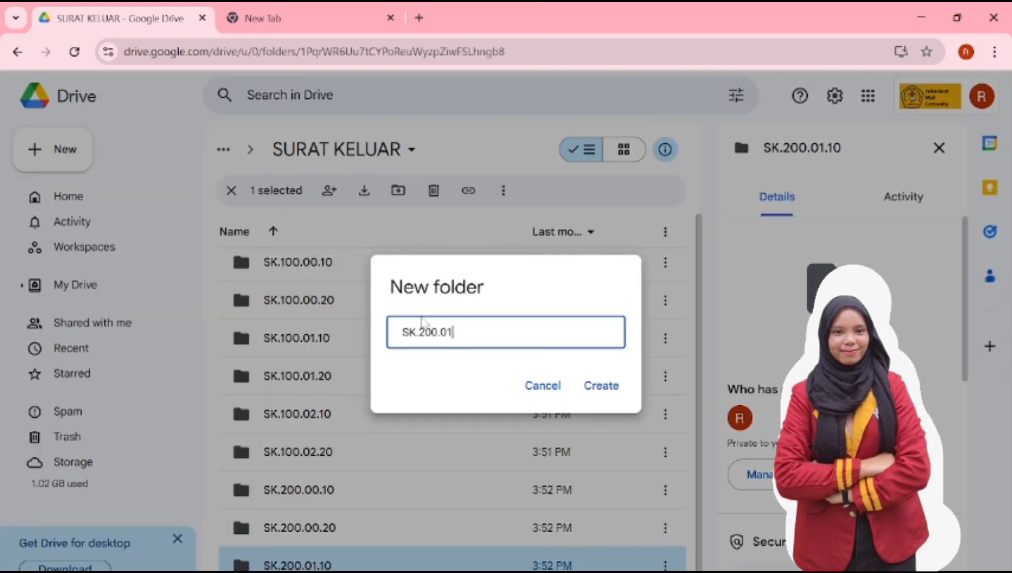
type(".20")
key("Return")
Create the folders SK.300.01.10 and SK.300.01.20 inside SURAT KELUAR
left_click(53, 149)
left_click(111, 151)
type("SK.")
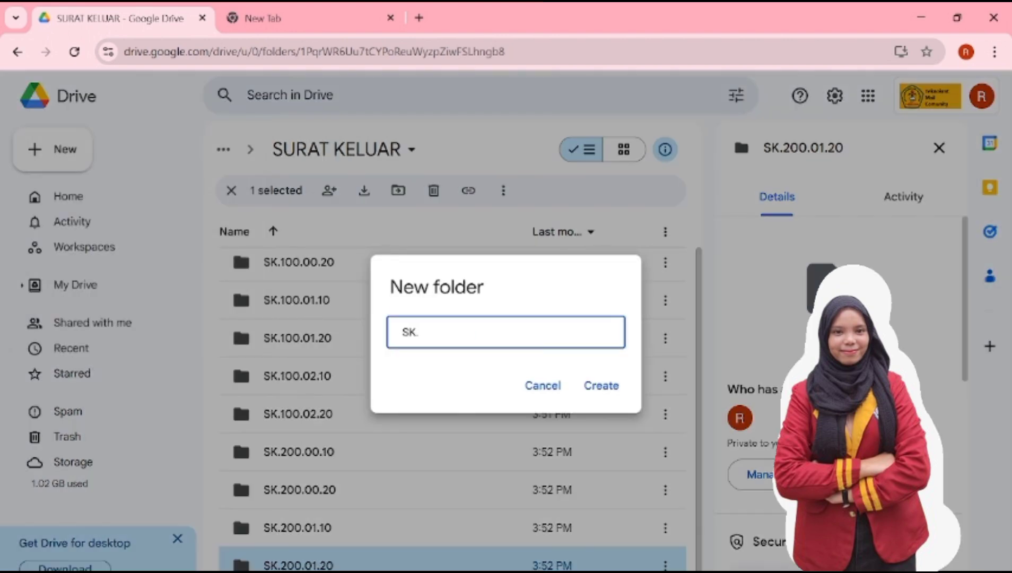
type("300.01.10")
left_click(601, 397)
key("alt+c")
type("fSK.300.01")
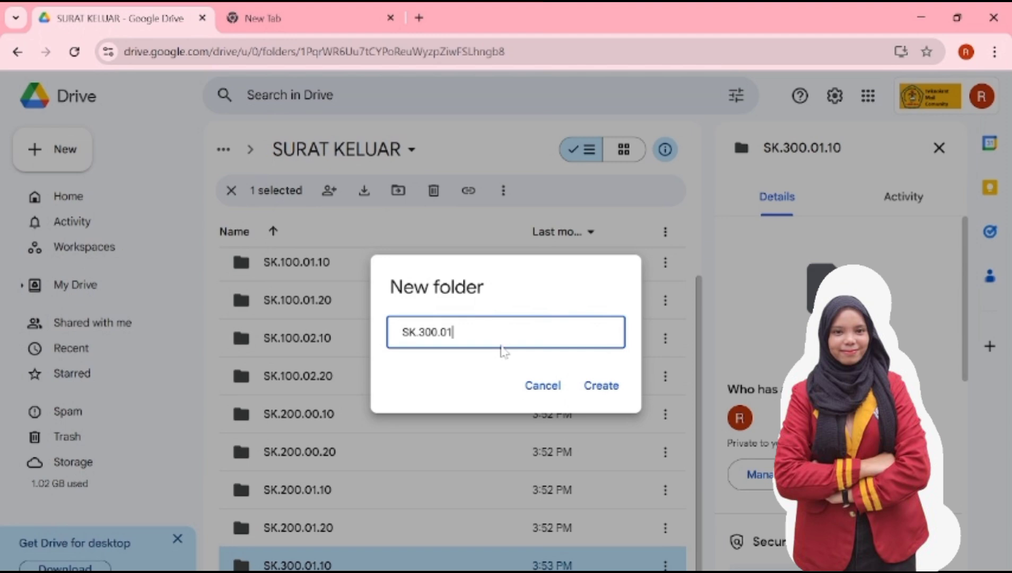
type(".20")
key("Return")
Create the folders SK.300.02.10 and SK.300.02.20 inside SURAT KELUAR
key("alt+c")
type("fSK.300.")
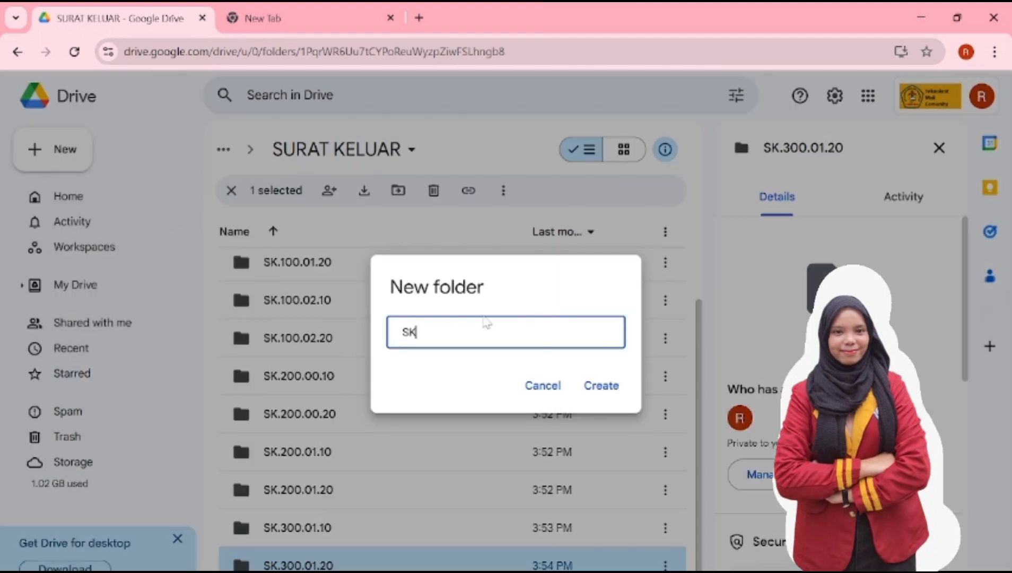
type("02")
type(".10")
key("Return")
key("alt+c")
type("fSK.300.02.20")
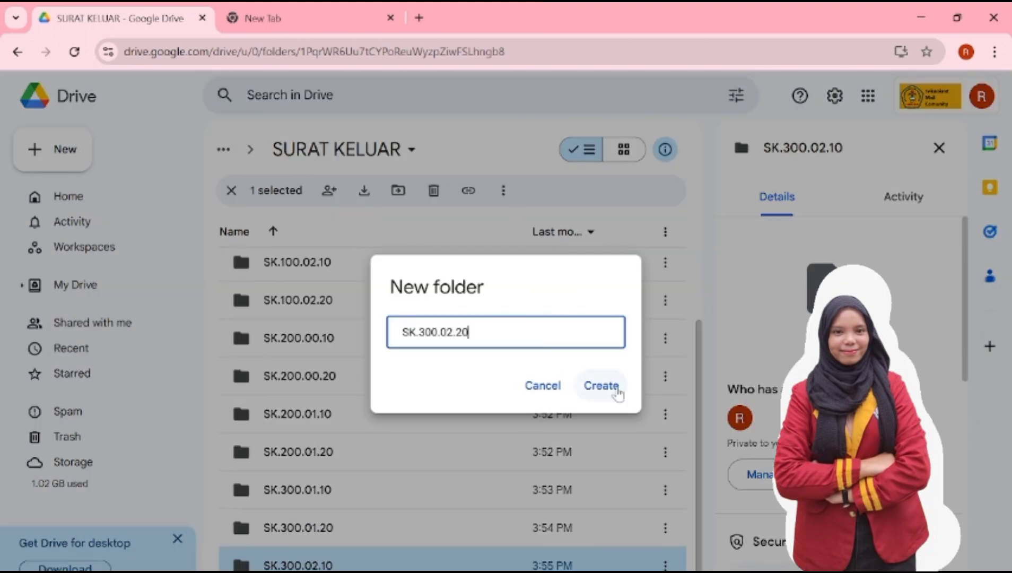
left_click(610, 388)
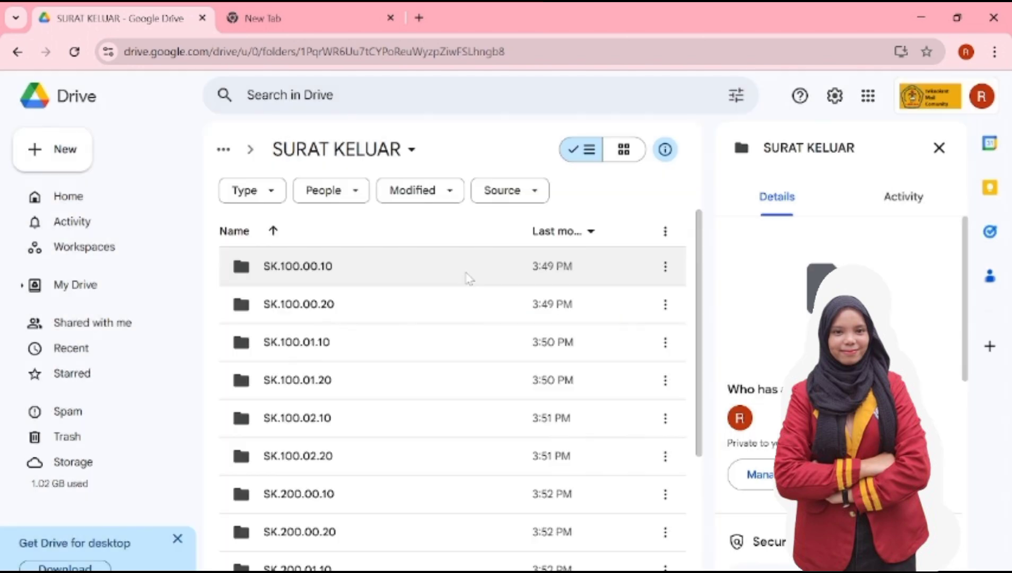
Share the folder SK.100.00.10 with general access set to Anyone with the link, and copy its link
left_click(665, 266)
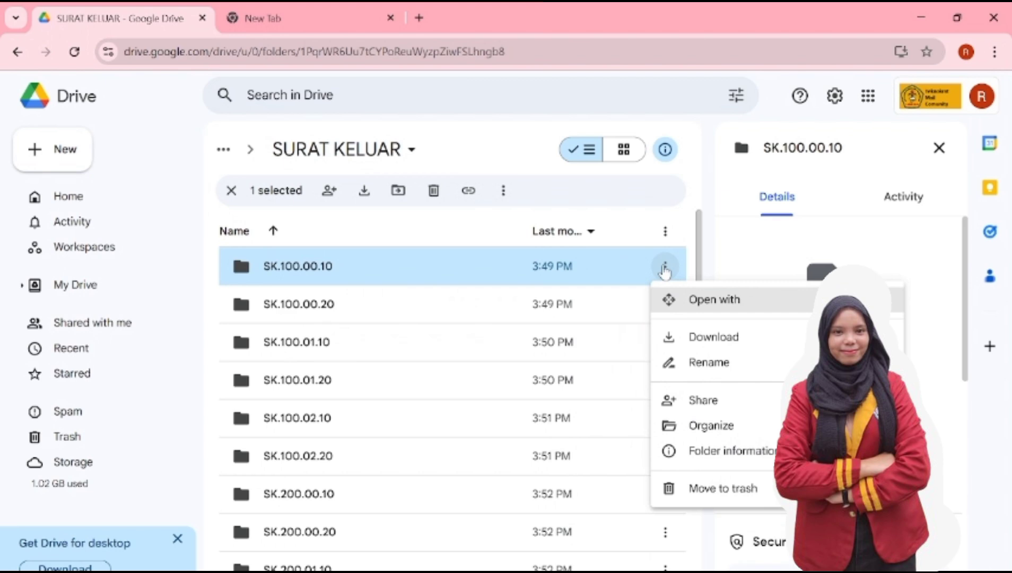
mouse_move(736, 406)
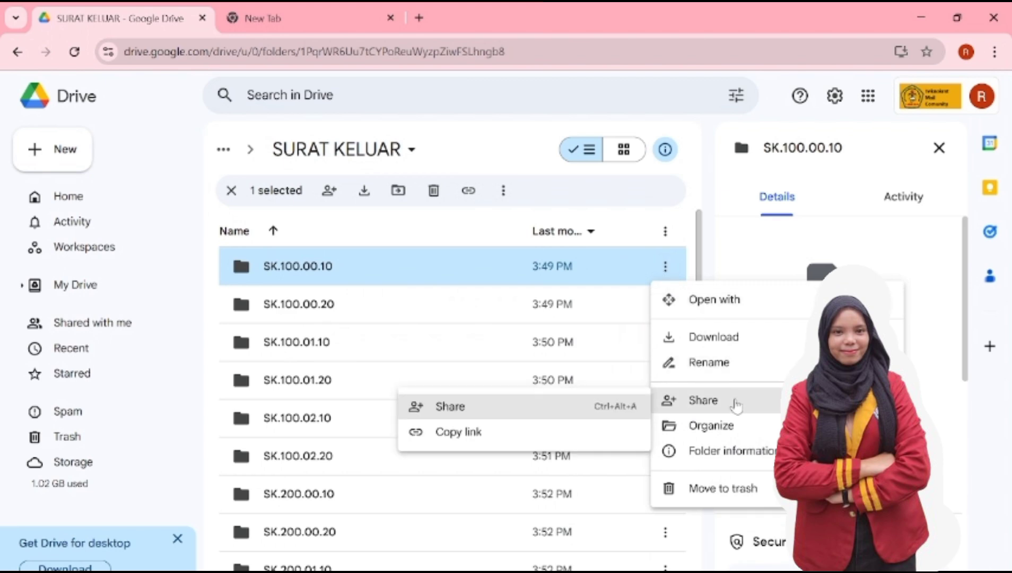
left_click(537, 410)
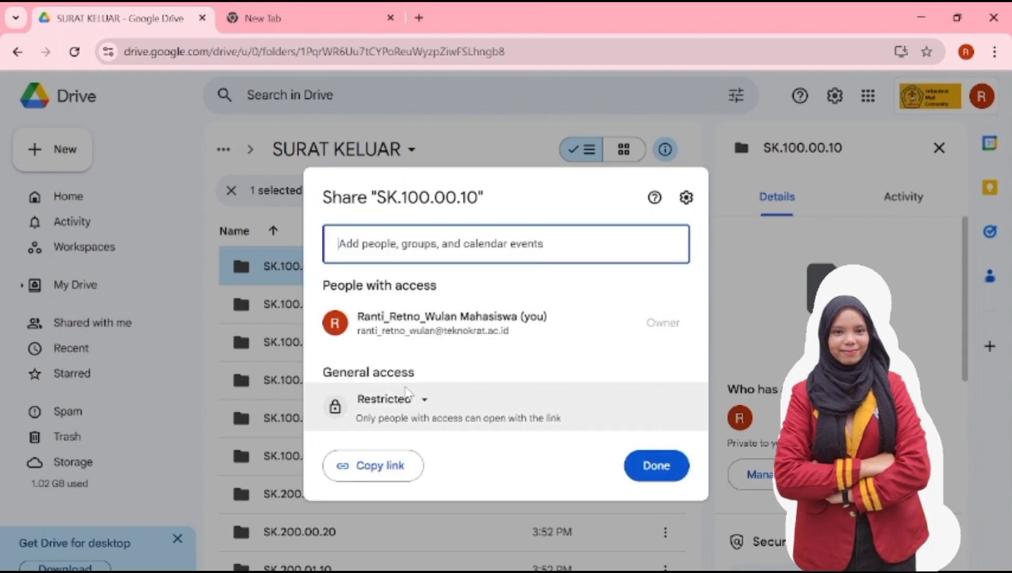
left_click(409, 400)
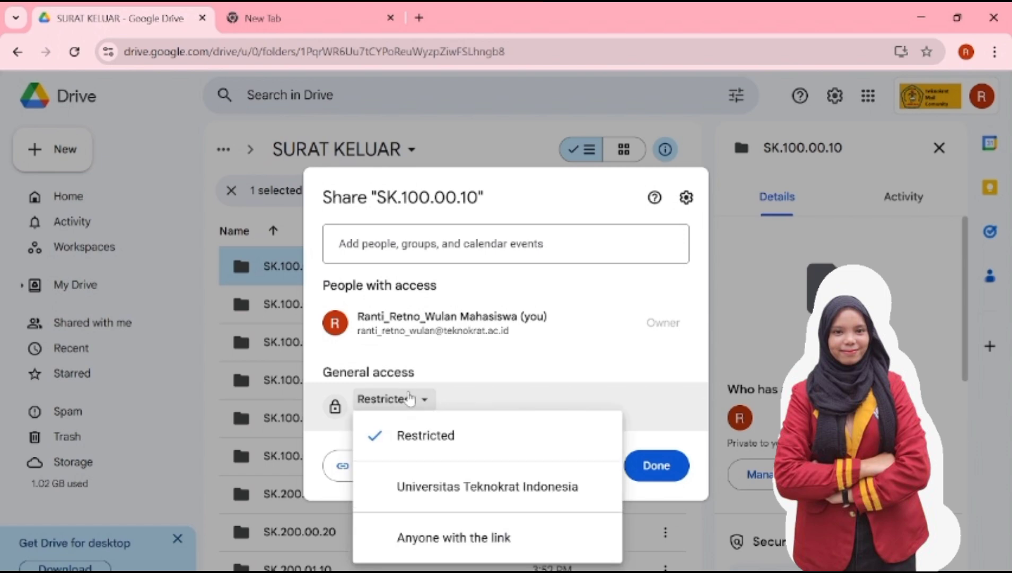
left_click(452, 541)
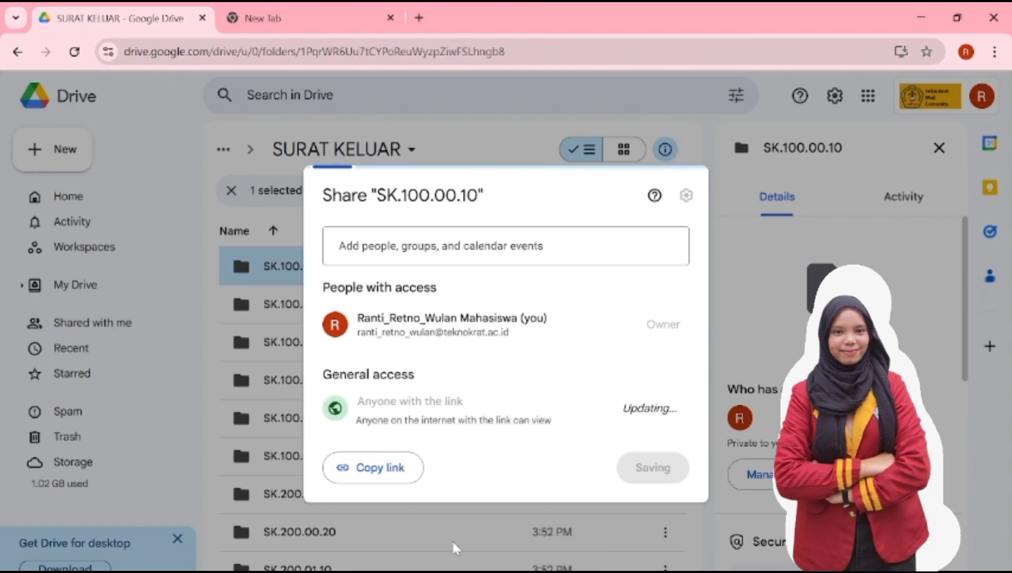
left_click(375, 471)
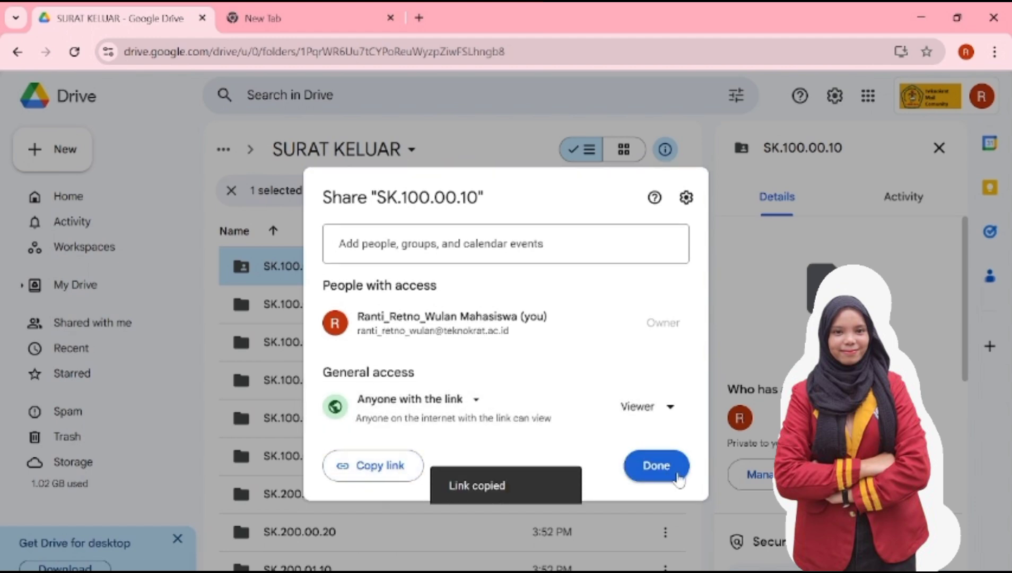
left_click(657, 466)
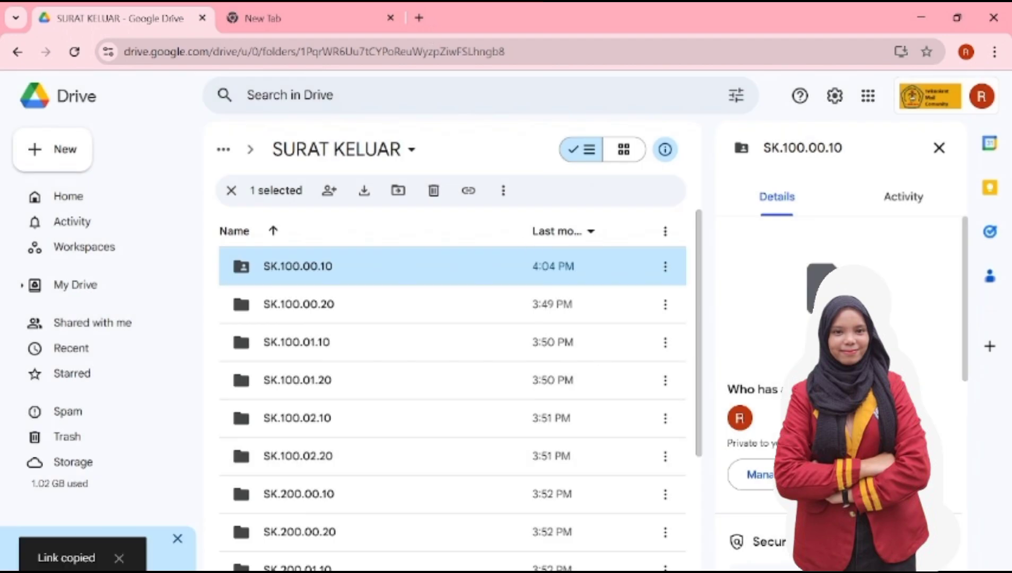
Search Google for "bit link" in the other browser tab and open the urlshort.dev Short URL site
key("alt+Tab")
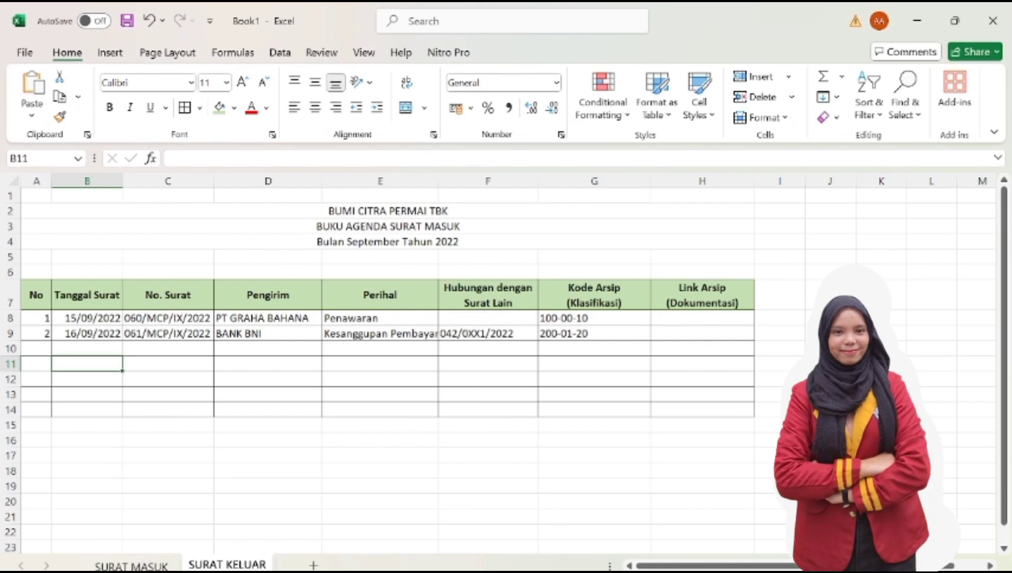
left_click(675, 572)
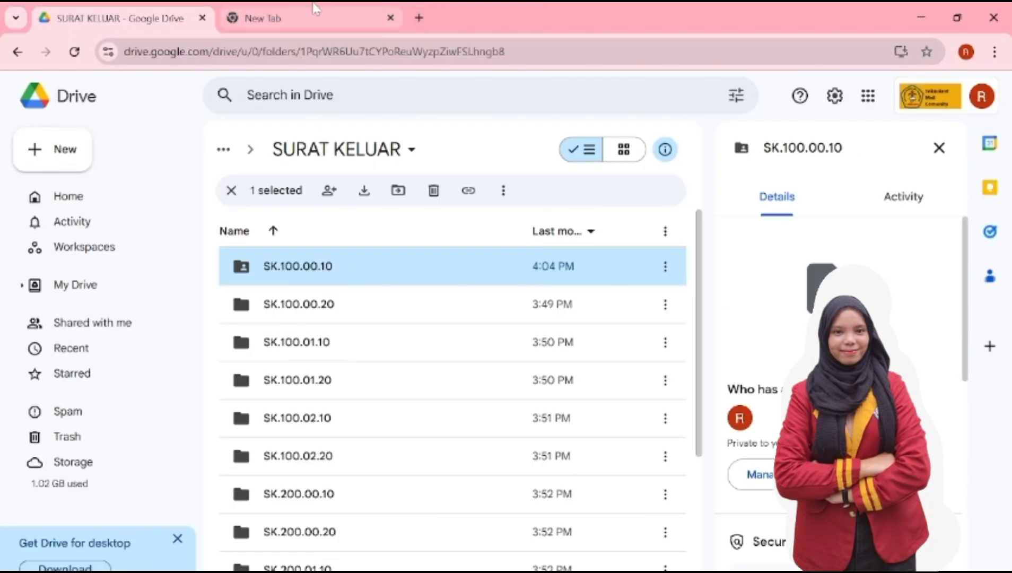
left_click(316, 9)
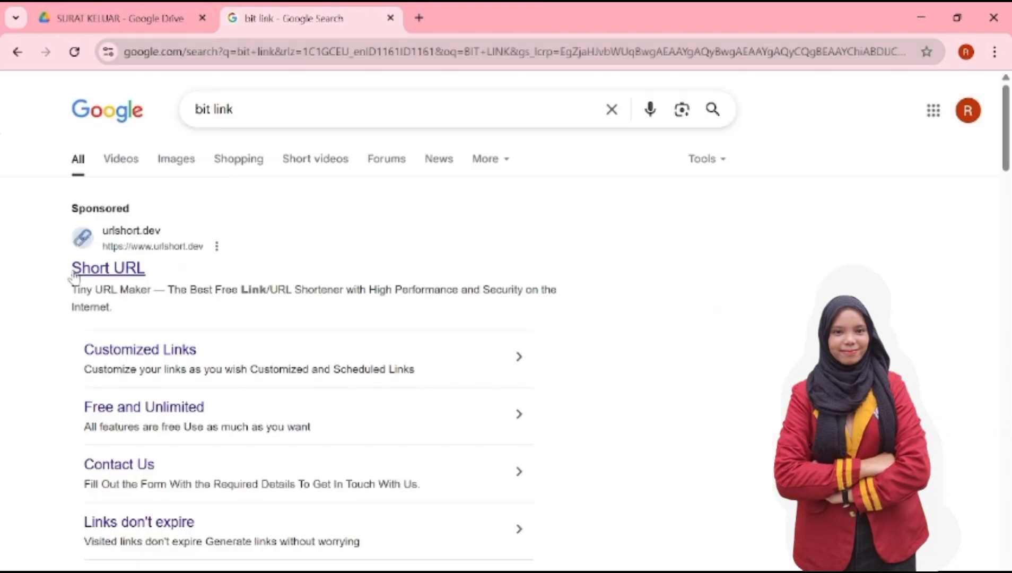
left_click(80, 274)
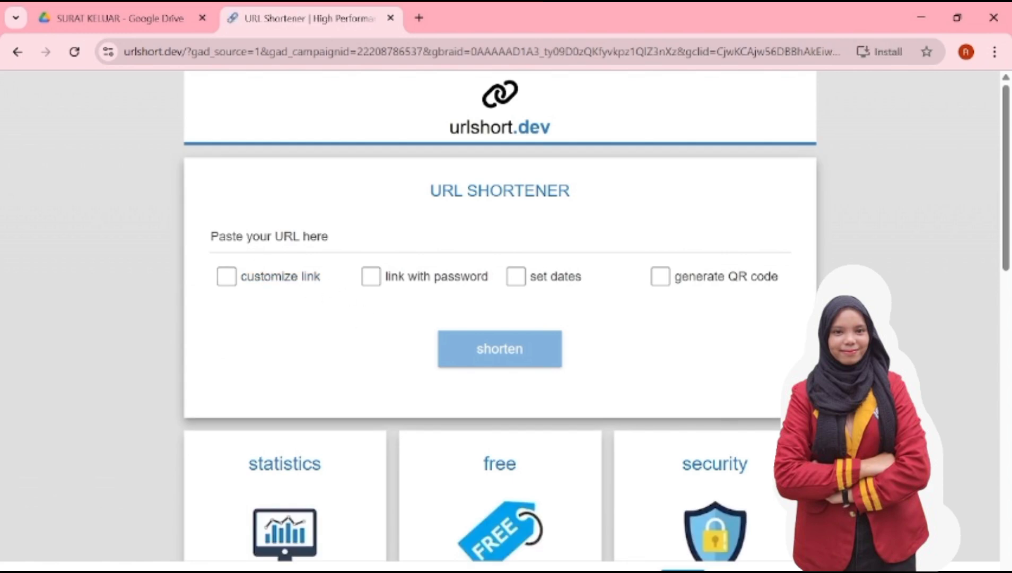
Shorten the copied SK.100.00.10 folder link with a generated QR code, and copy the short link
left_click(269, 237)
key("ctrl+v")
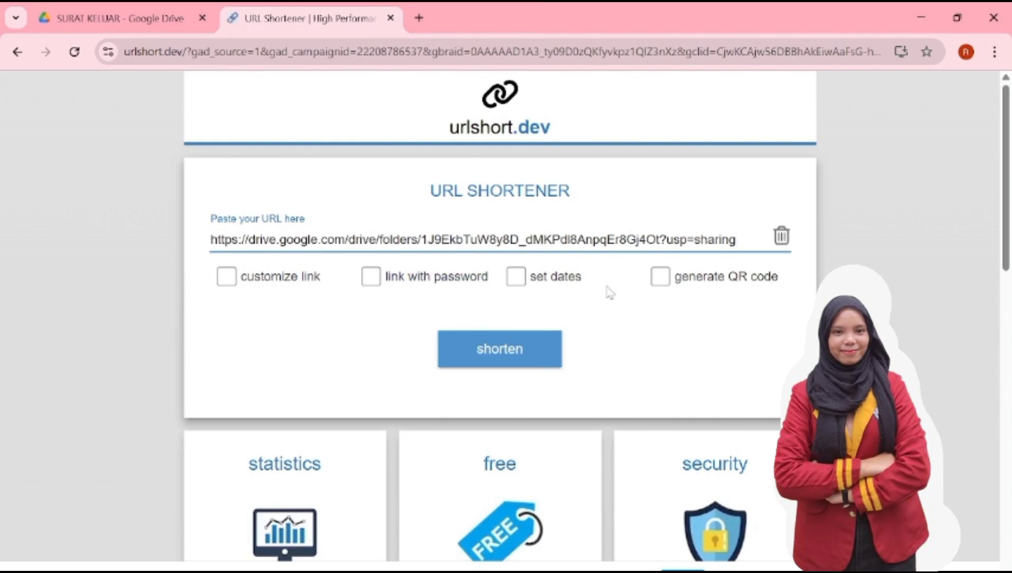
left_click(669, 280)
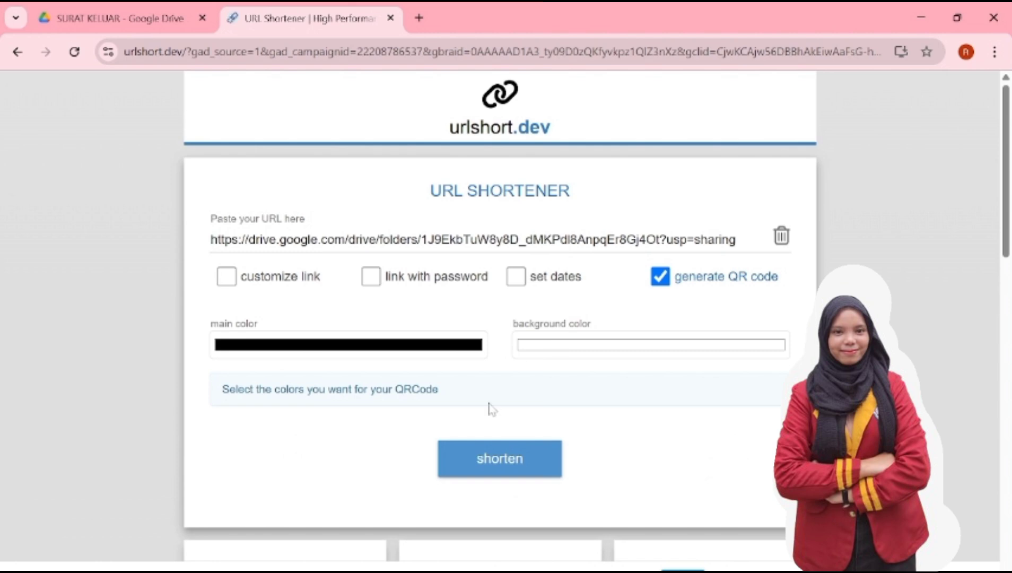
left_click(512, 458)
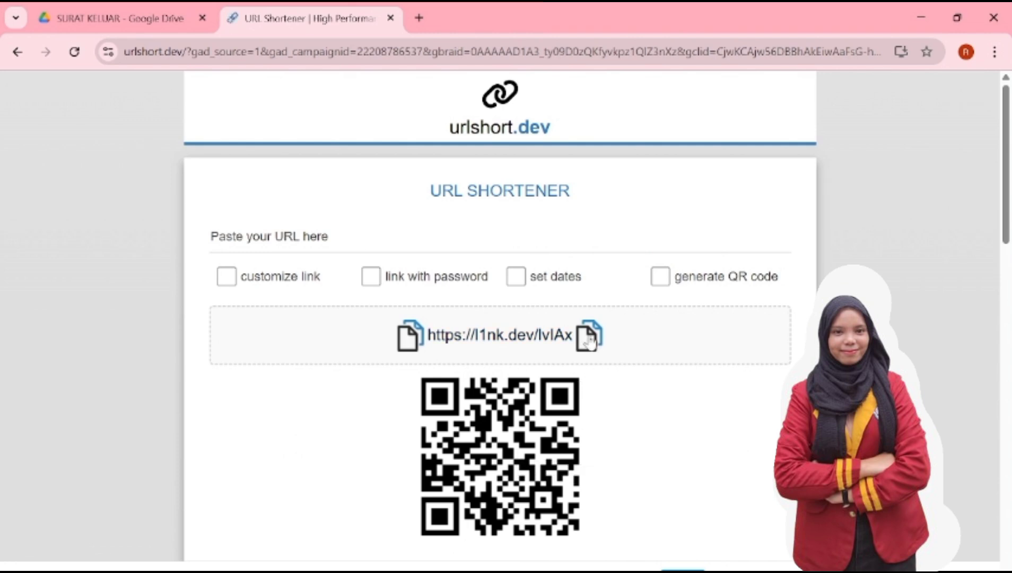
left_click(588, 340)
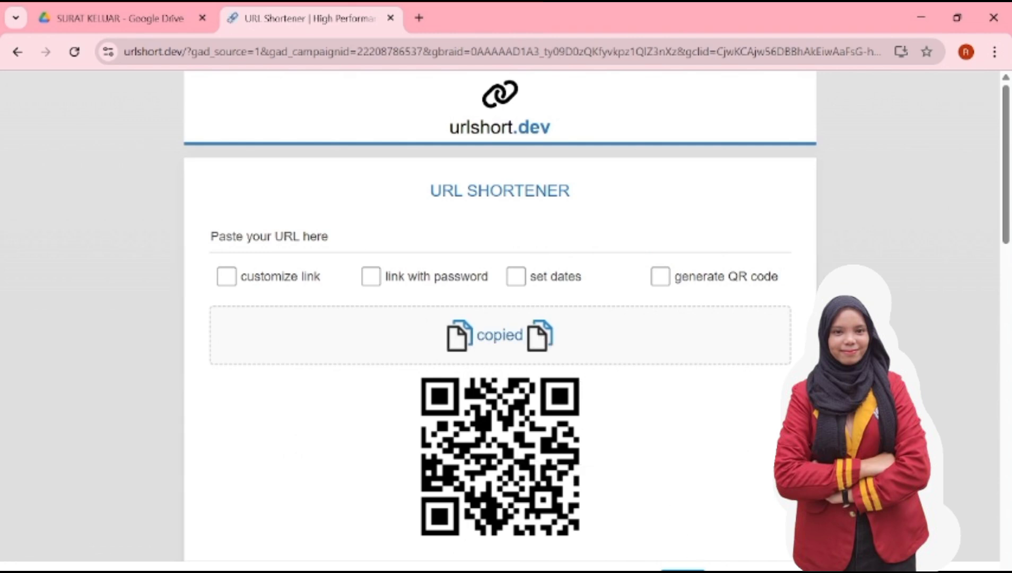
Switch to Excel, paste the short link into cell H8 of the SURAT KELUAR sheet, and widen column H to fit it
left_click(744, 564)
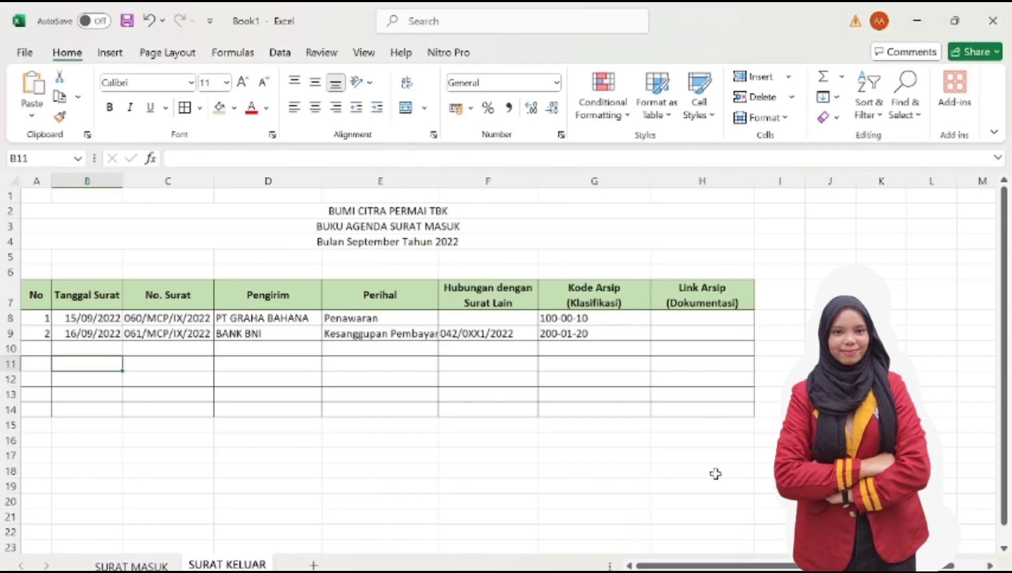
left_click(661, 320)
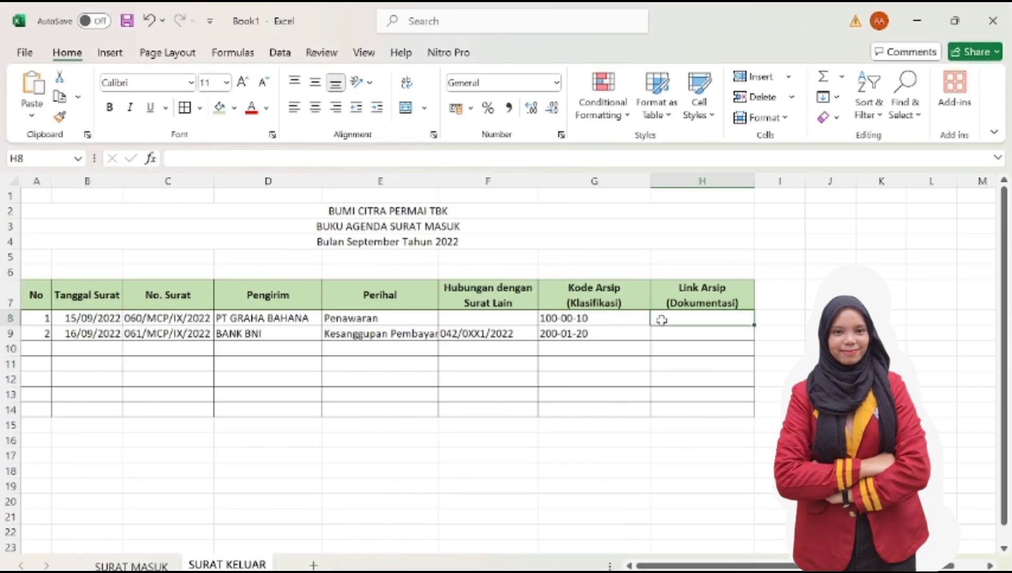
key("ctrl+v")
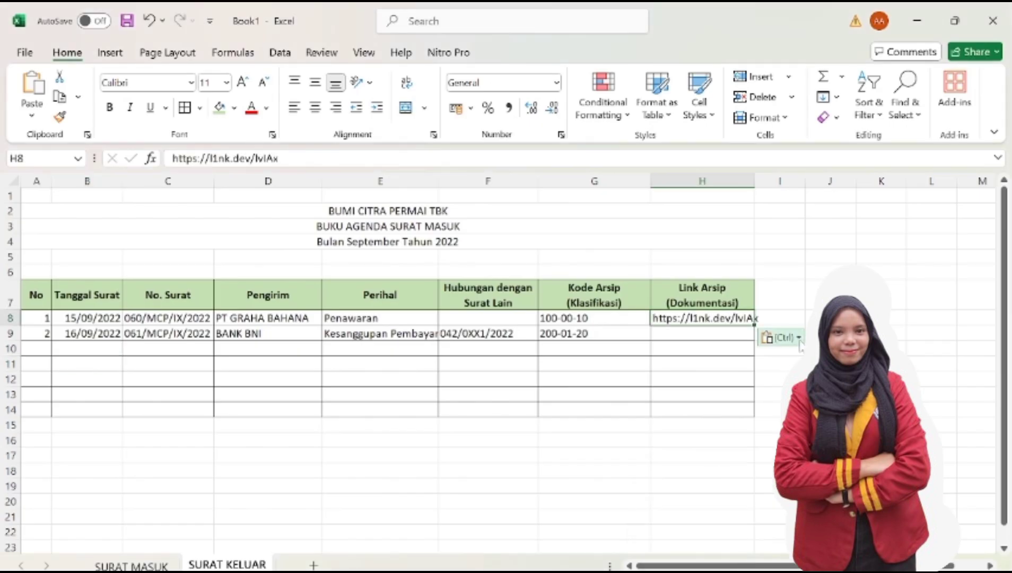
left_click_drag(753, 185, 761, 185)
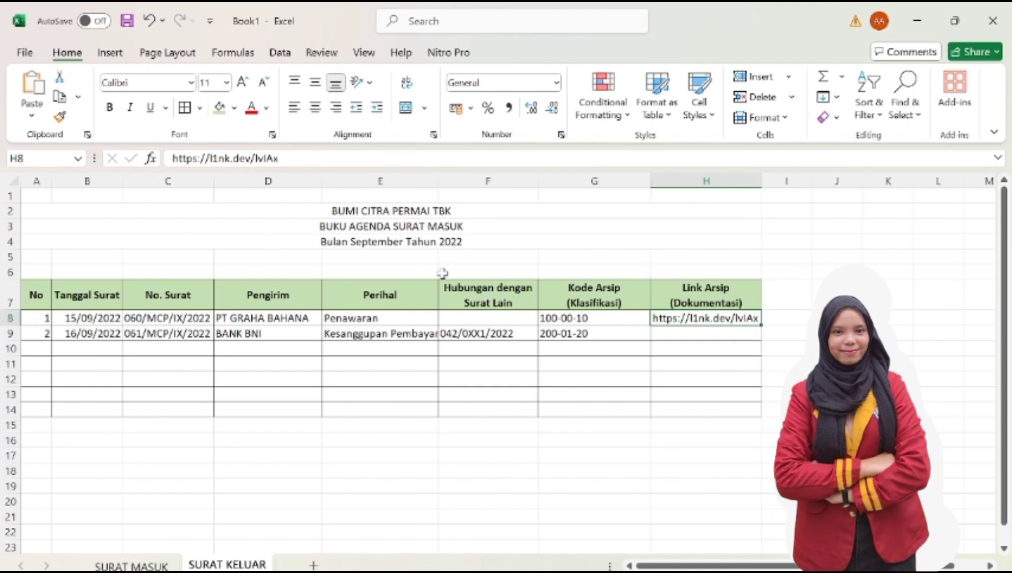